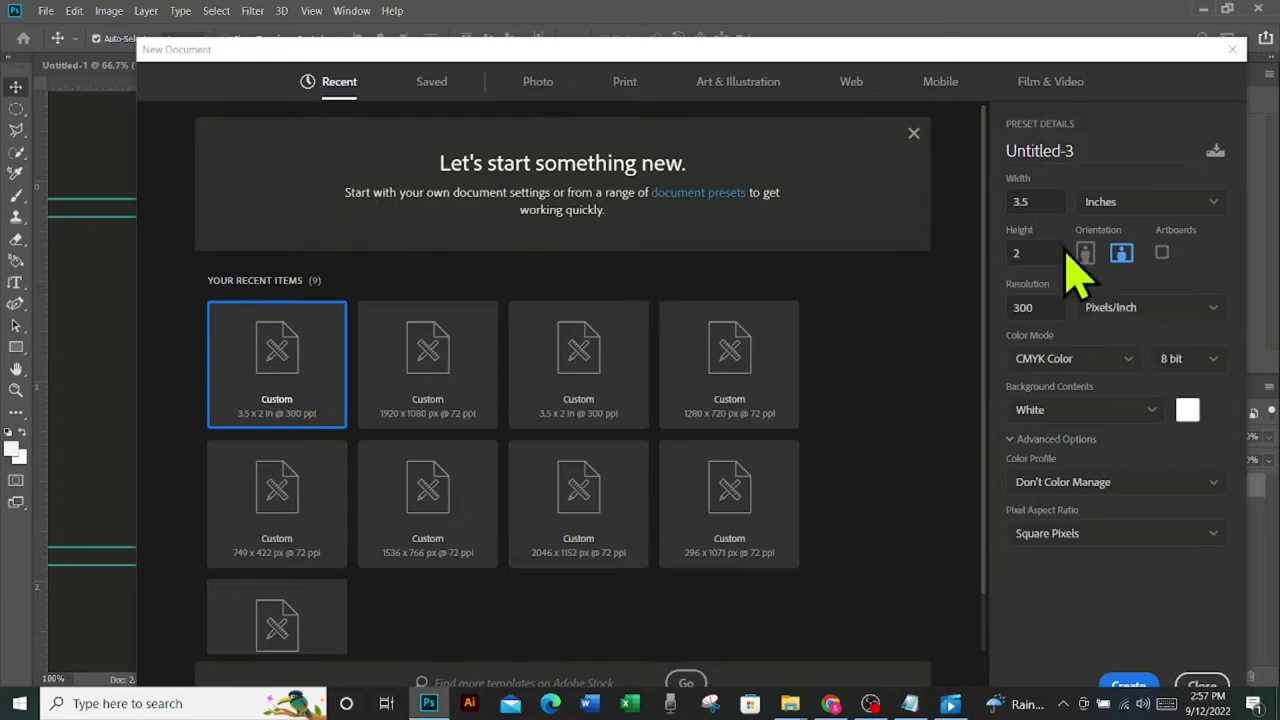
Create a new 3.5 × 2 in, 300 ppi CMYK document, which opens as Untitled-3
double_click(1030, 201)
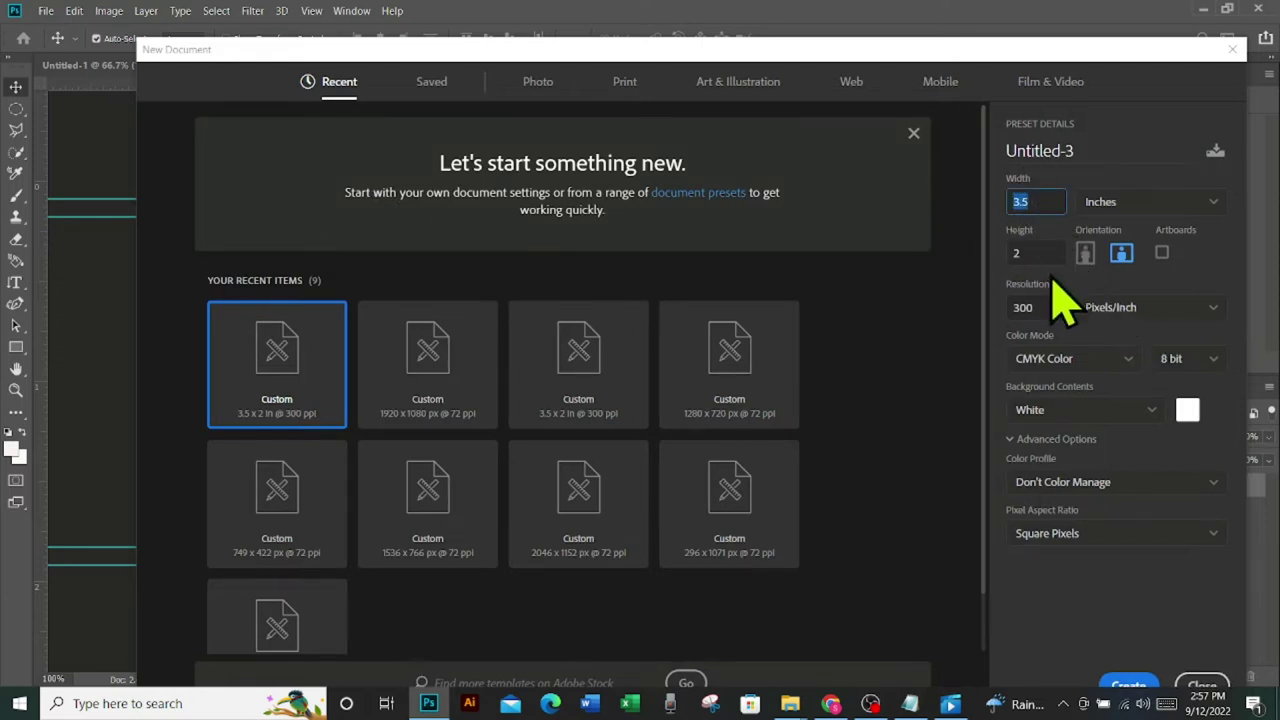
double_click(1040, 253)
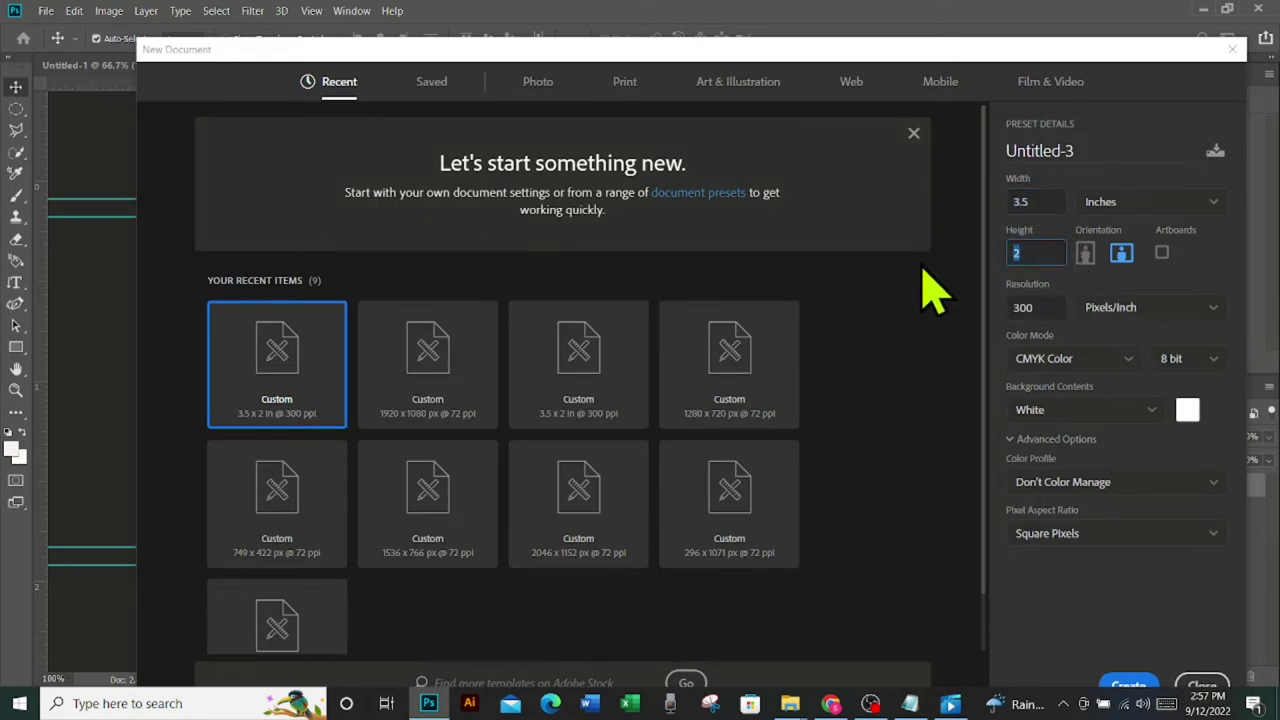
double_click(1045, 305)
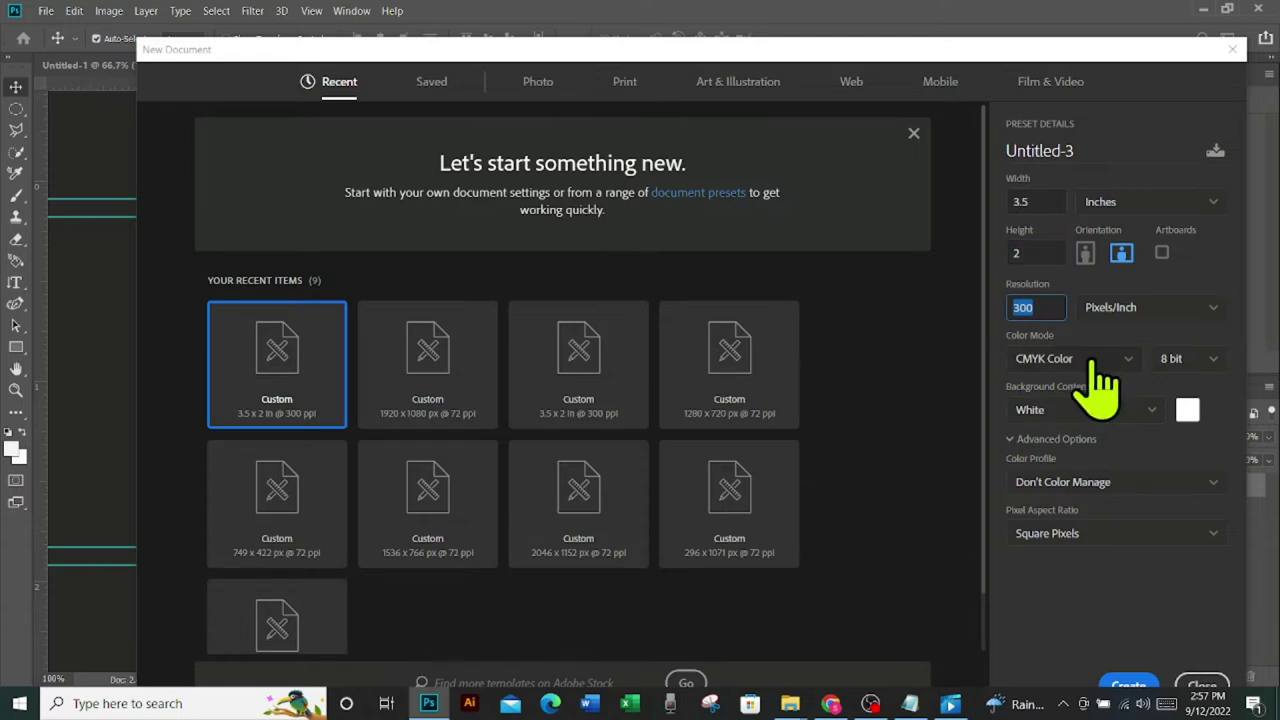
left_click(1123, 682)
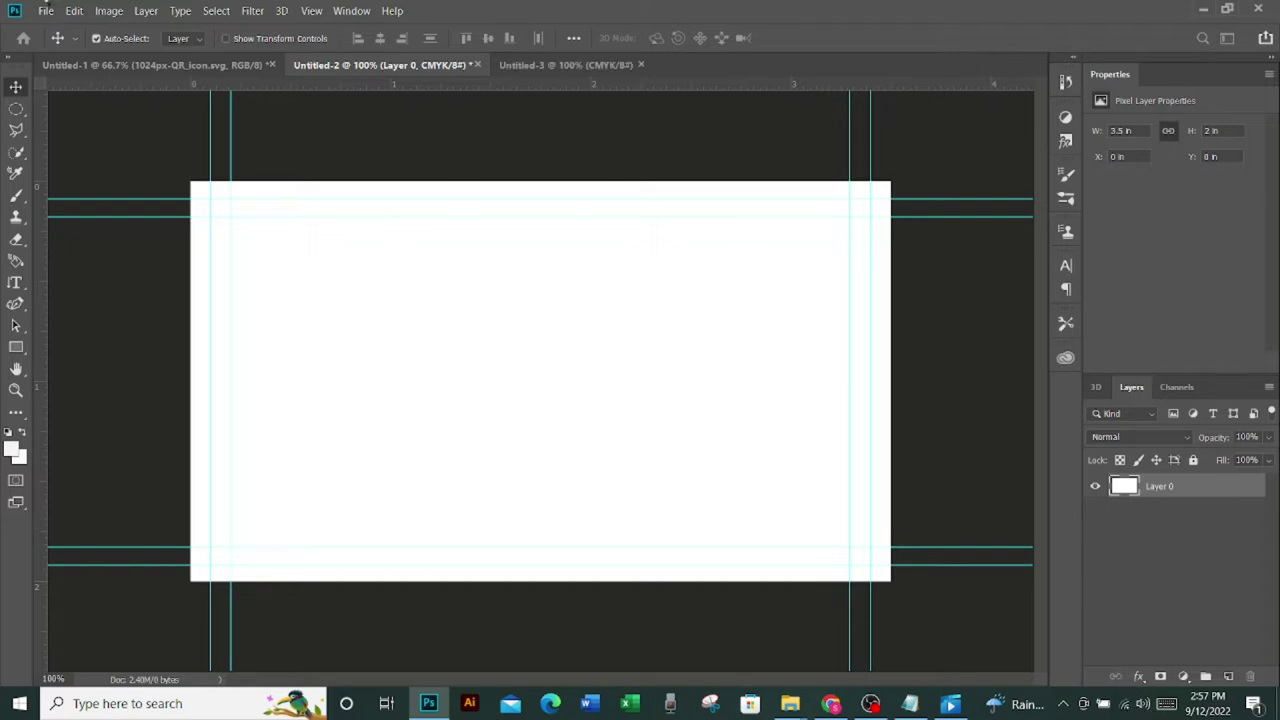
Return to the Untitled-2 card with guides, add a layer and draw a rectangle
left_click(538, 68)
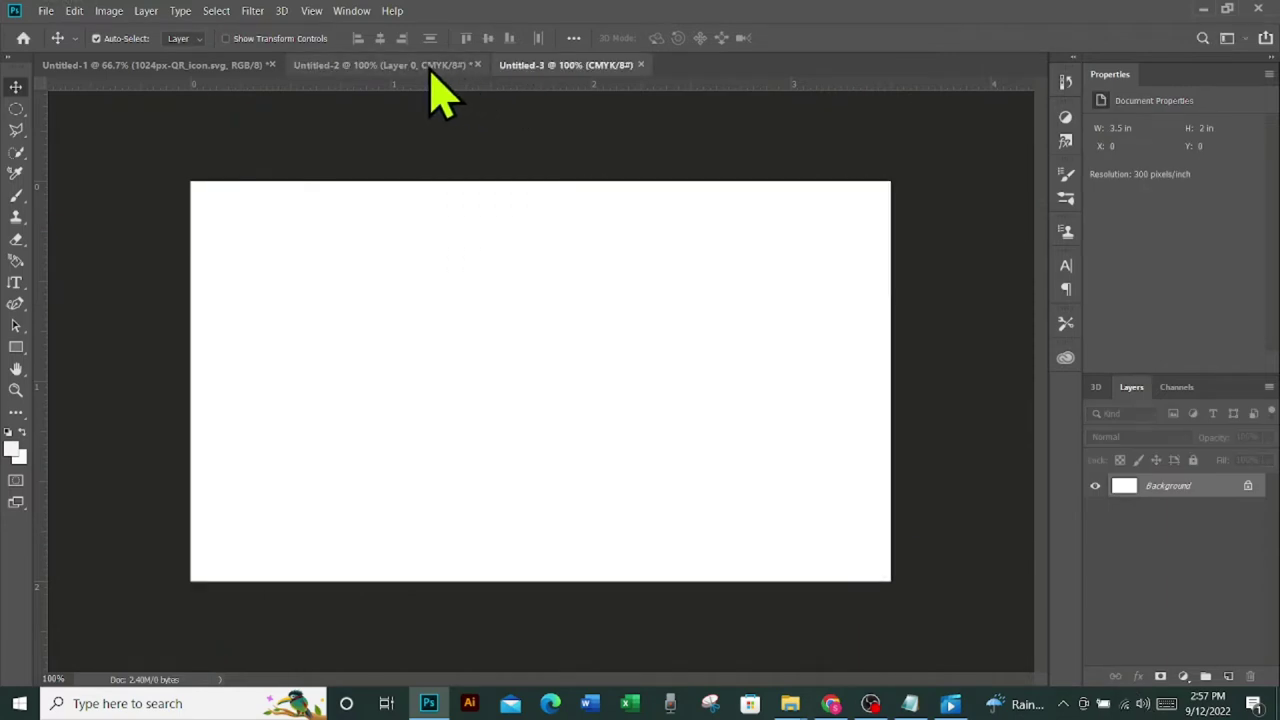
left_click(430, 68)
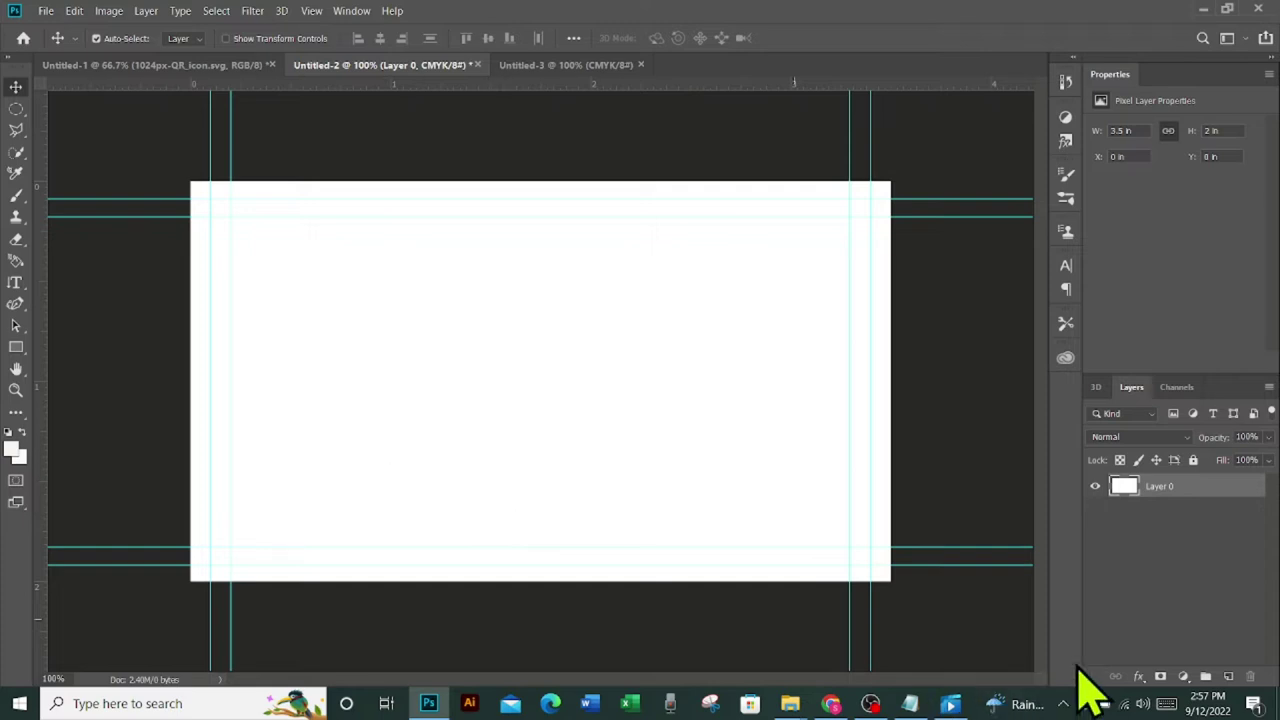
left_click(1229, 677)
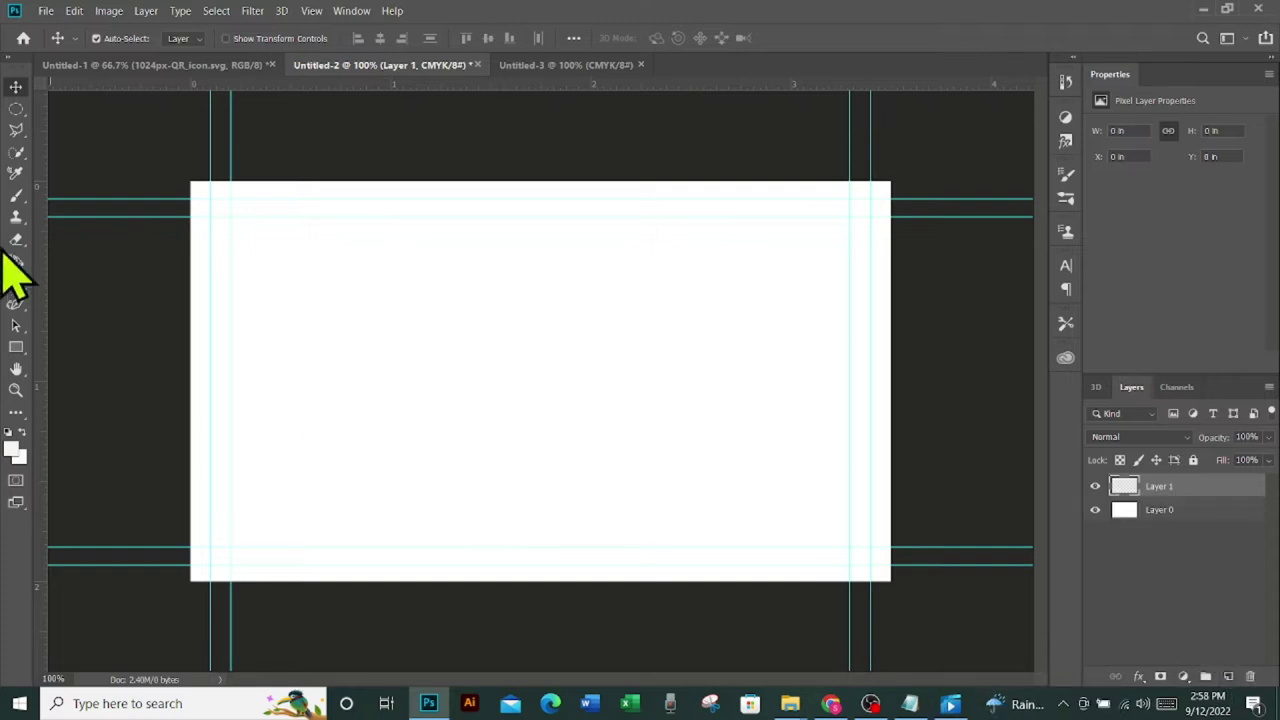
left_click(16, 347)
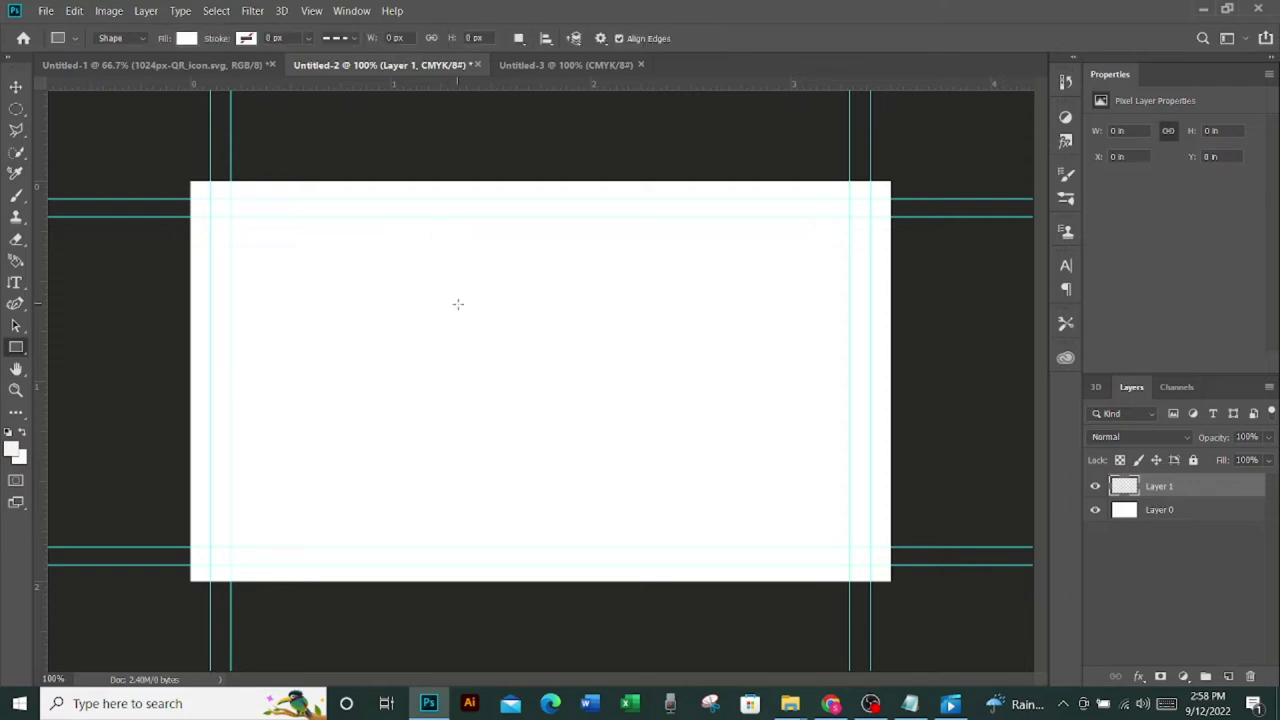
left_click_drag(457, 303, 605, 394)
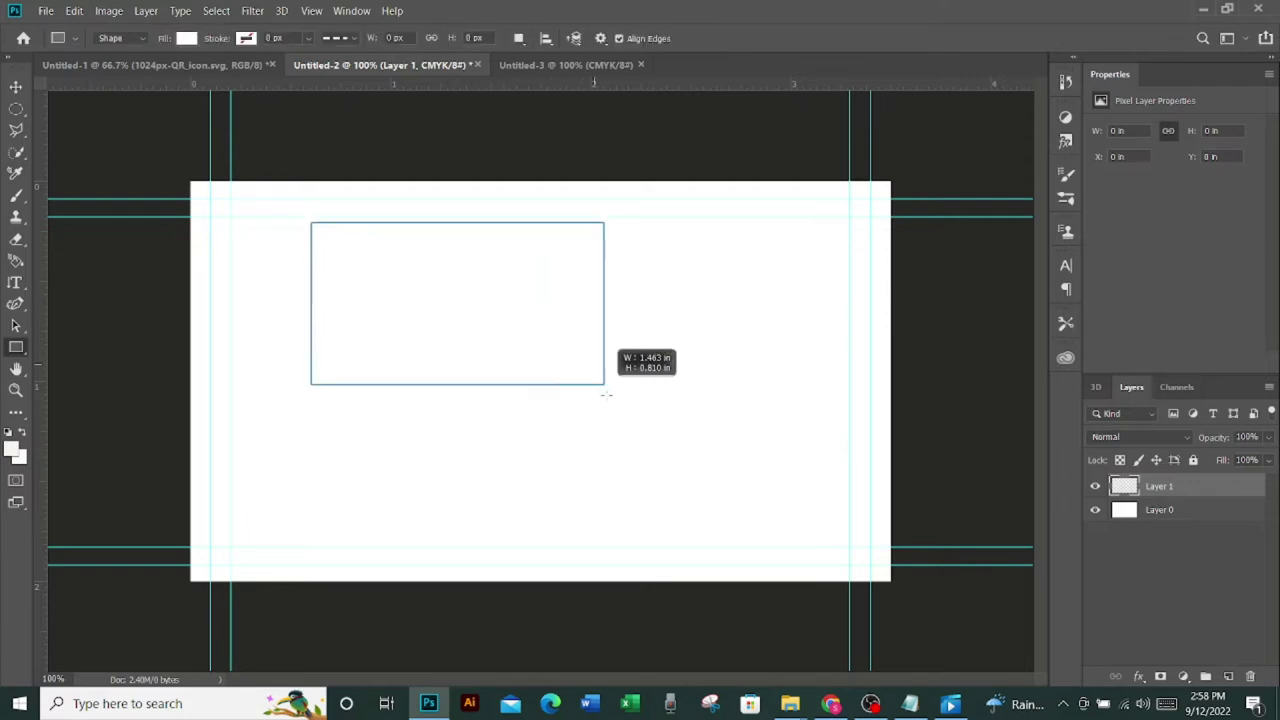
left_click_drag(605, 394, 654, 420)
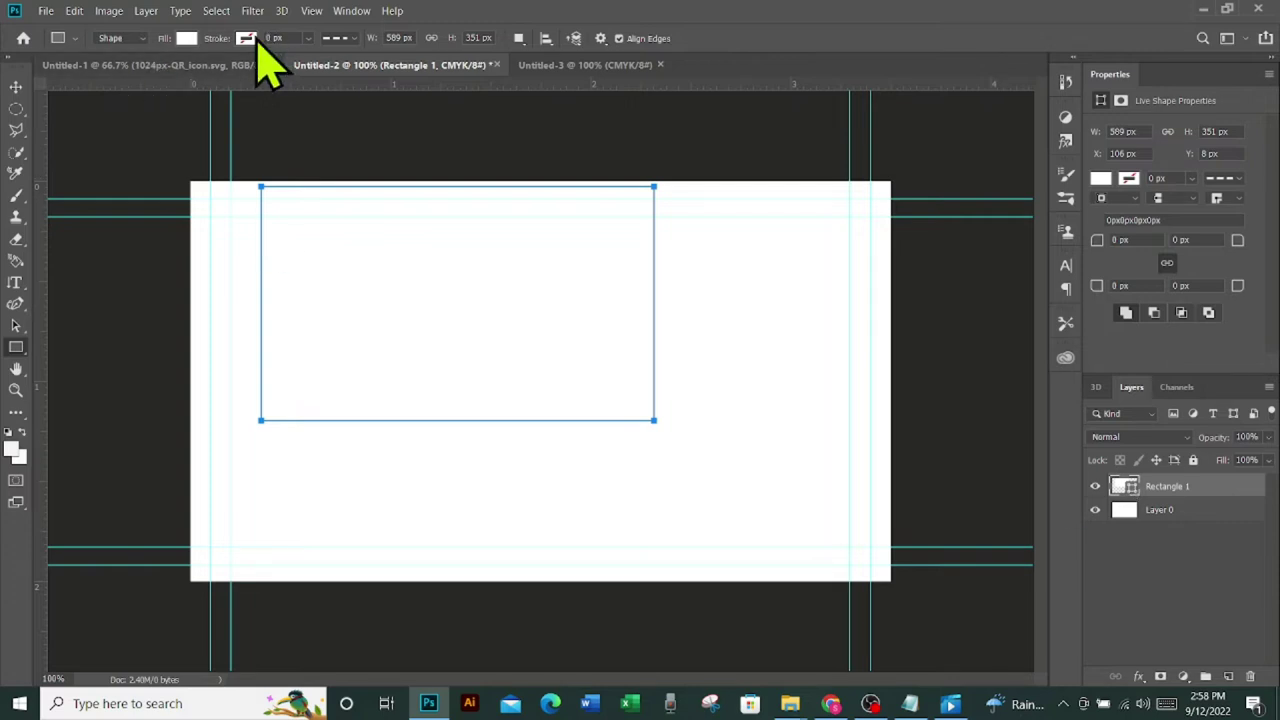
Fill the rectangle black, stretch it over the whole card, and add an empty layer above
left_click(246, 38)
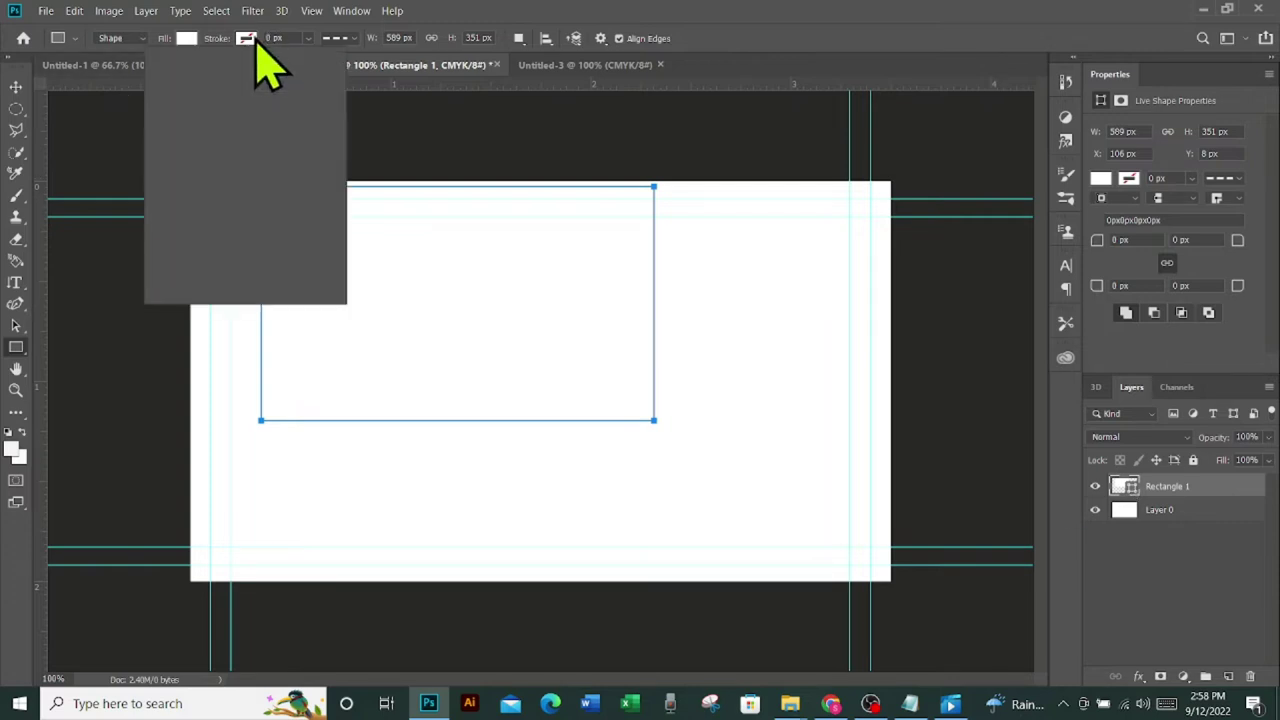
left_click(188, 38)
left_click(190, 42)
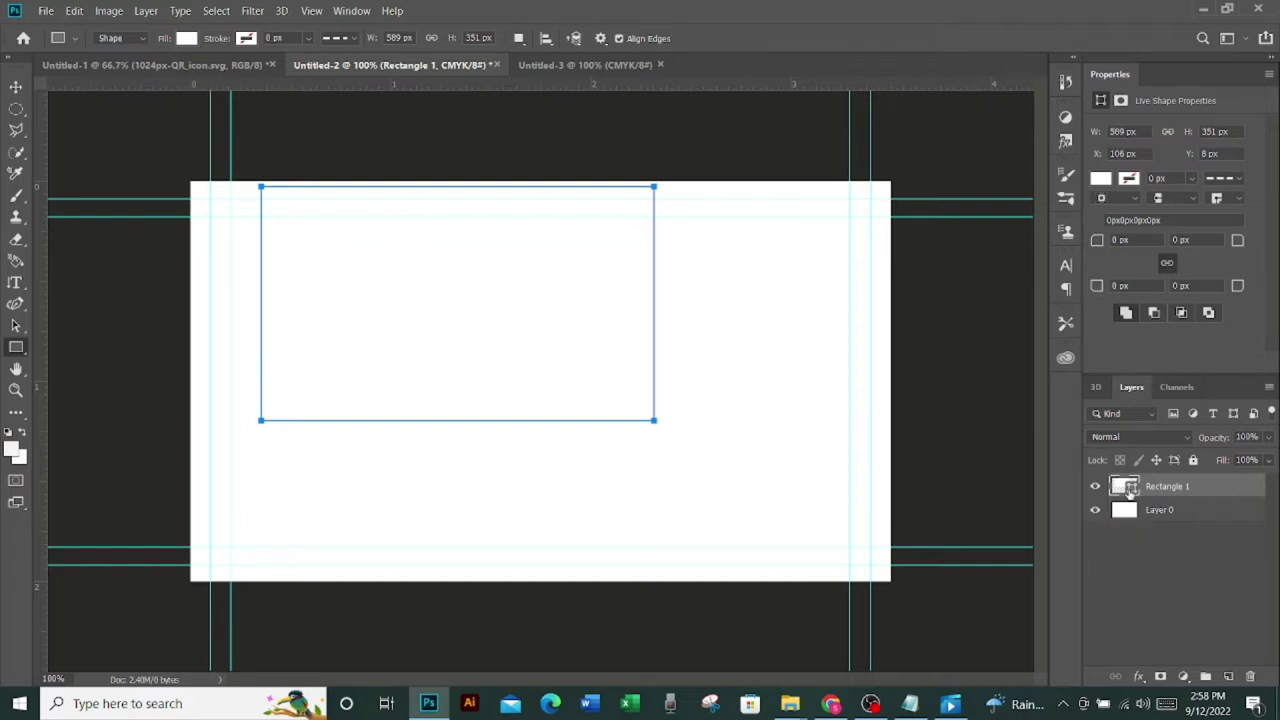
double_click(1127, 487)
left_click(985, 317)
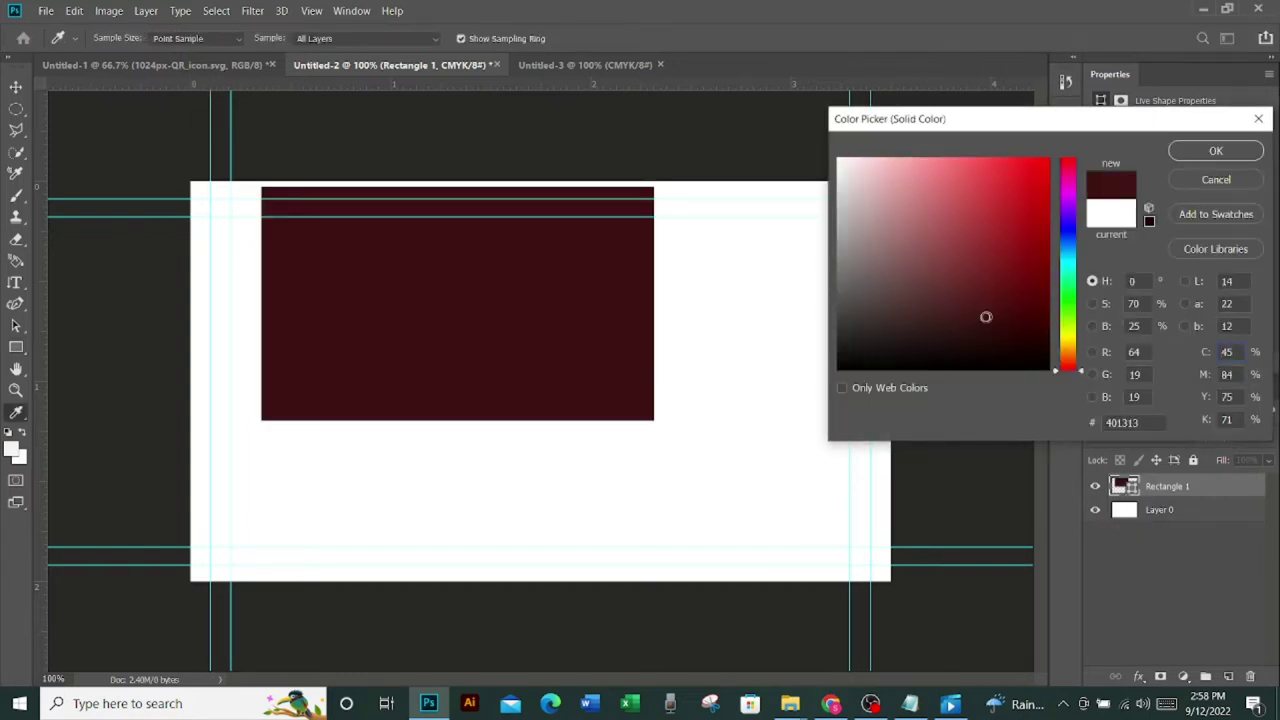
key("Return")
key("ctrl+t")
left_click_drag(190, 182, 160, 168)
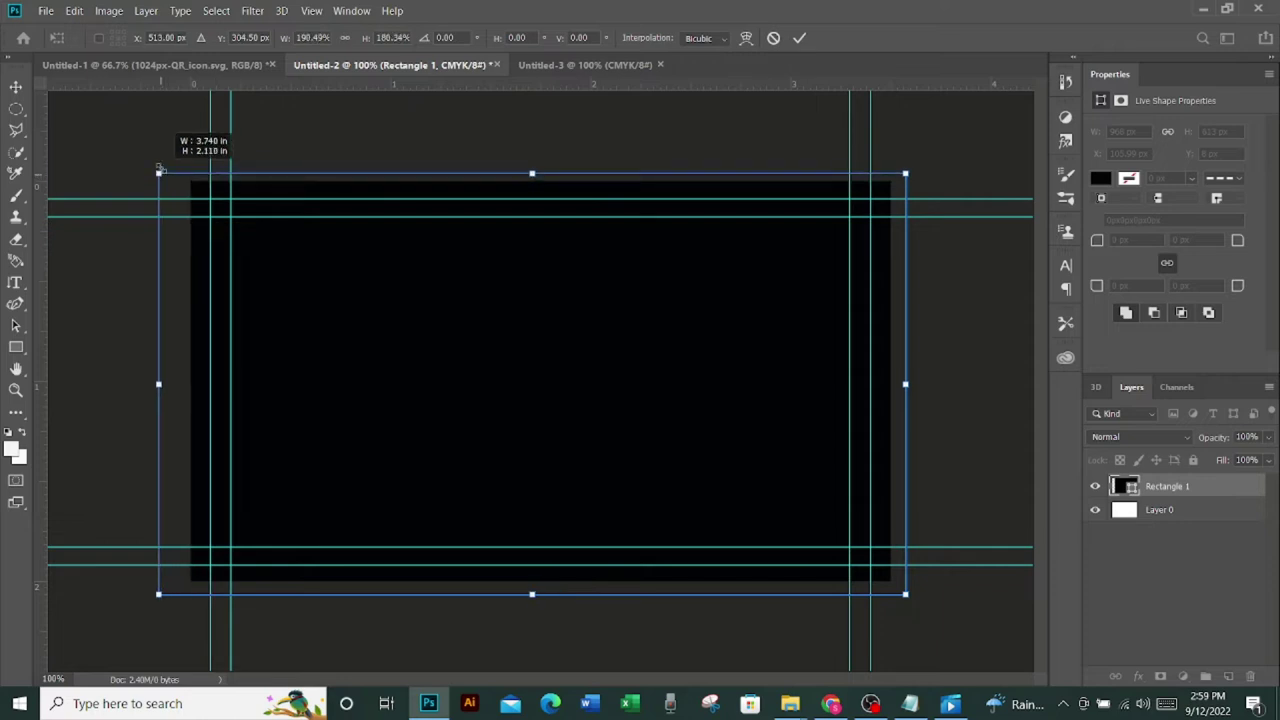
left_click(799, 38)
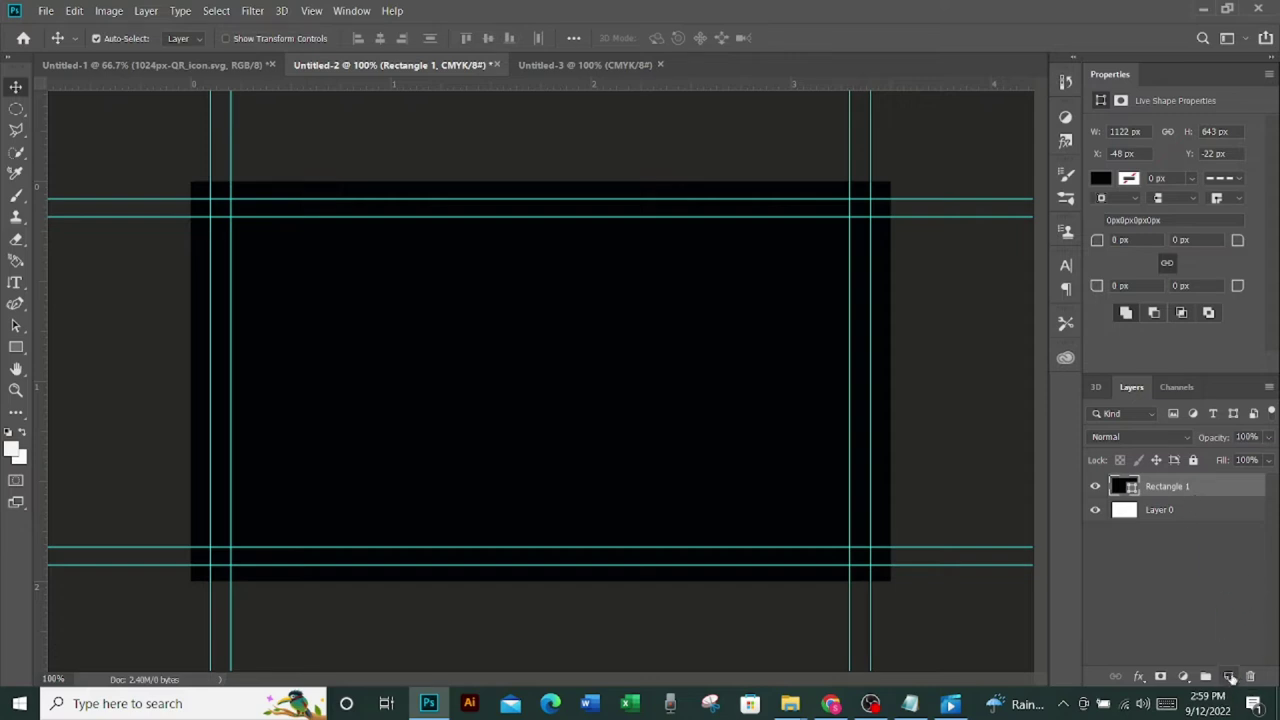
left_click(1229, 677)
Draw a 620 × 620 px orange-filled square centred on the black card
left_click(16, 347)
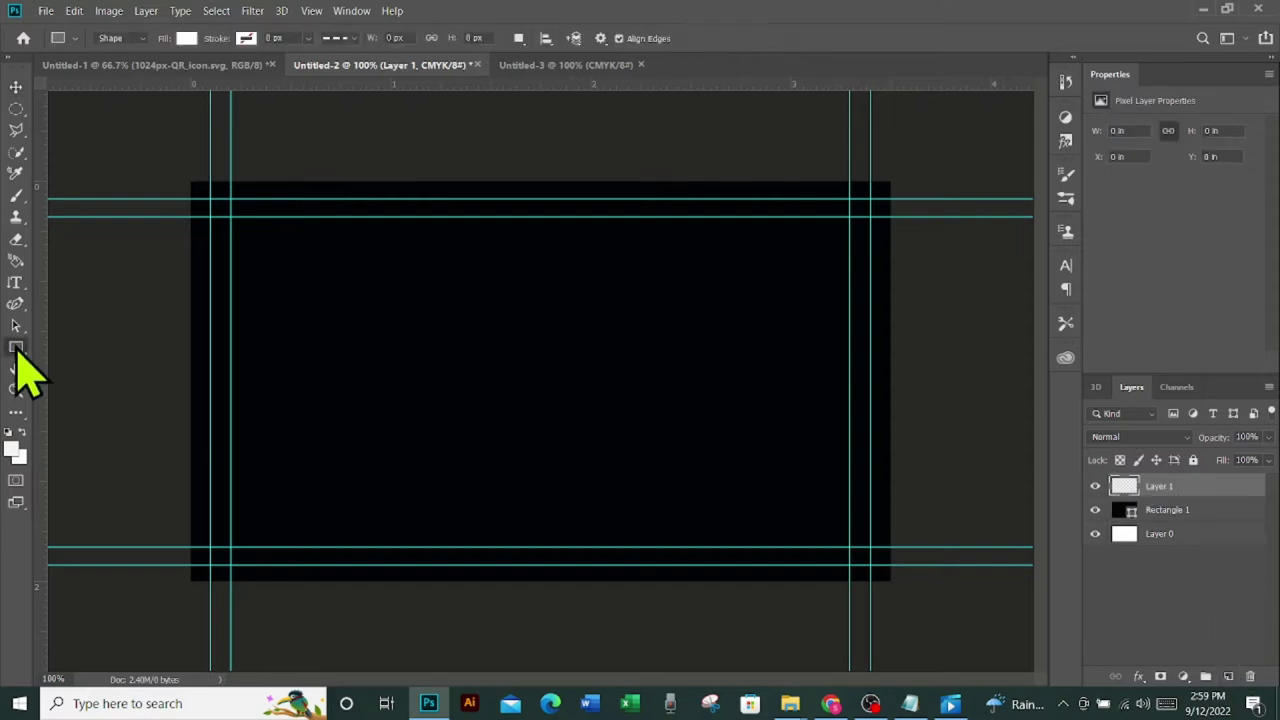
left_click(187, 40)
left_click(187, 40)
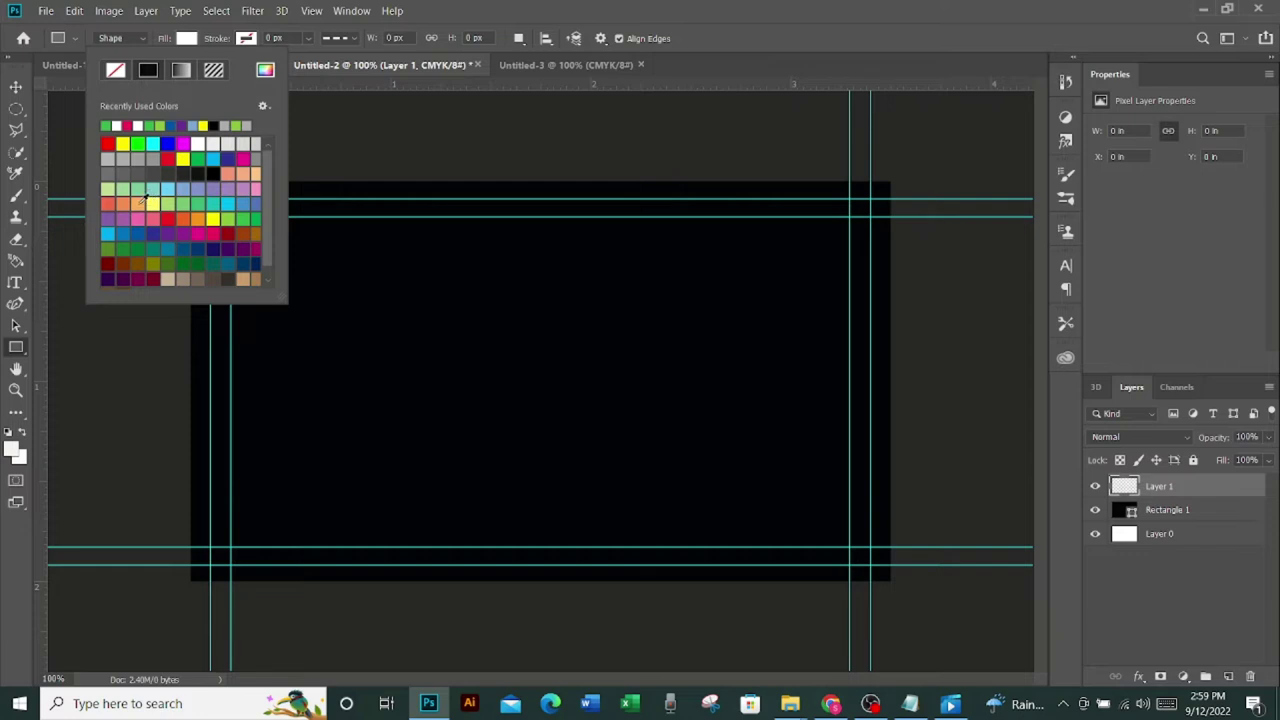
left_click(138, 204)
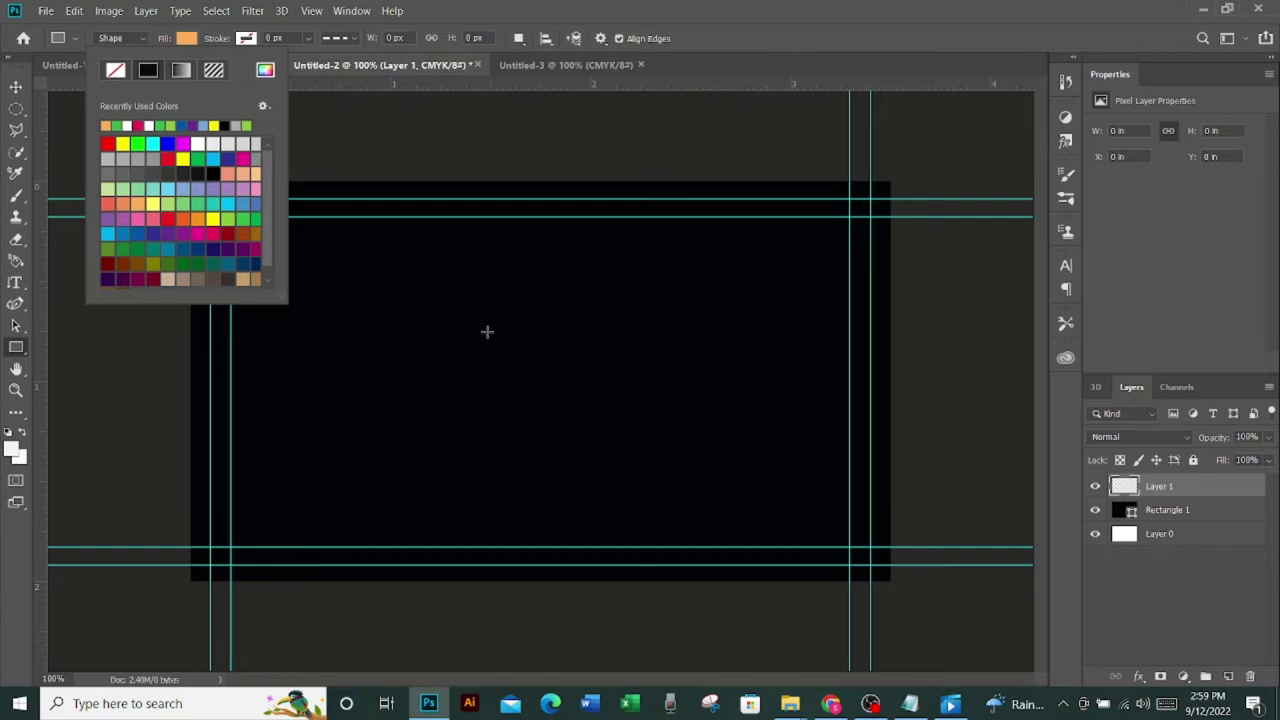
left_click(487, 332)
left_click_drag(487, 332, 709, 535)
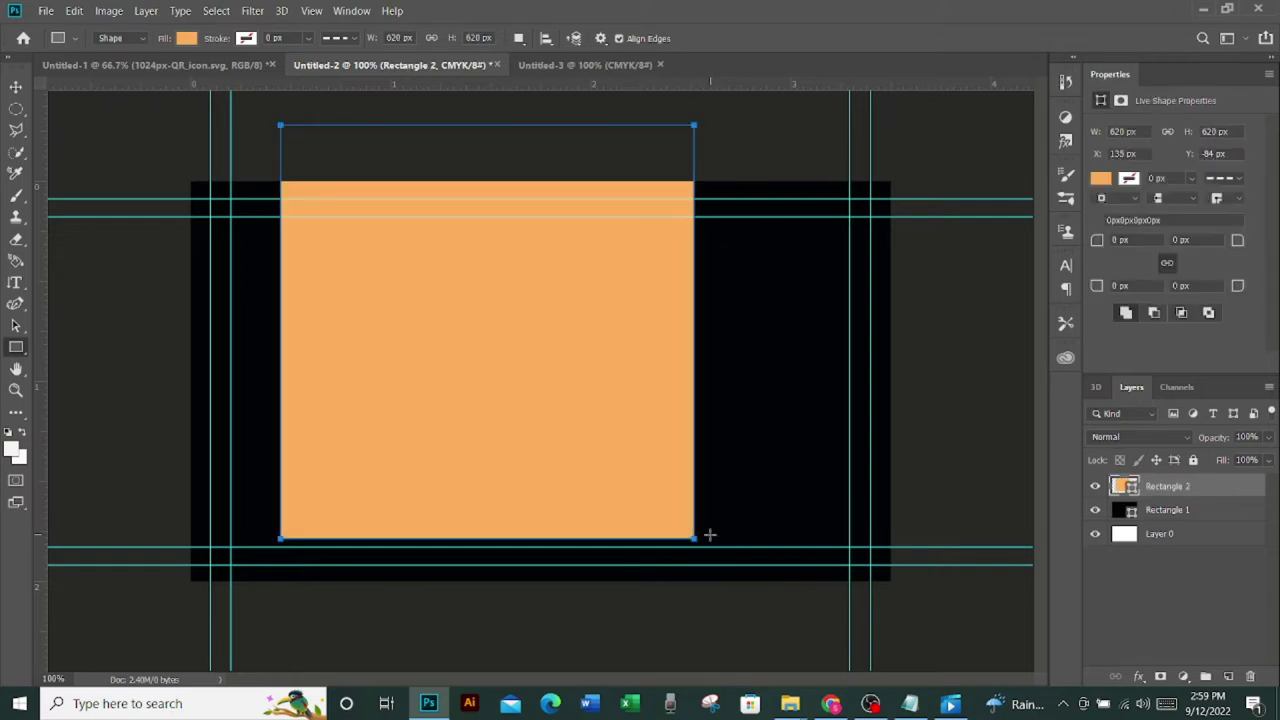
left_click(16, 87)
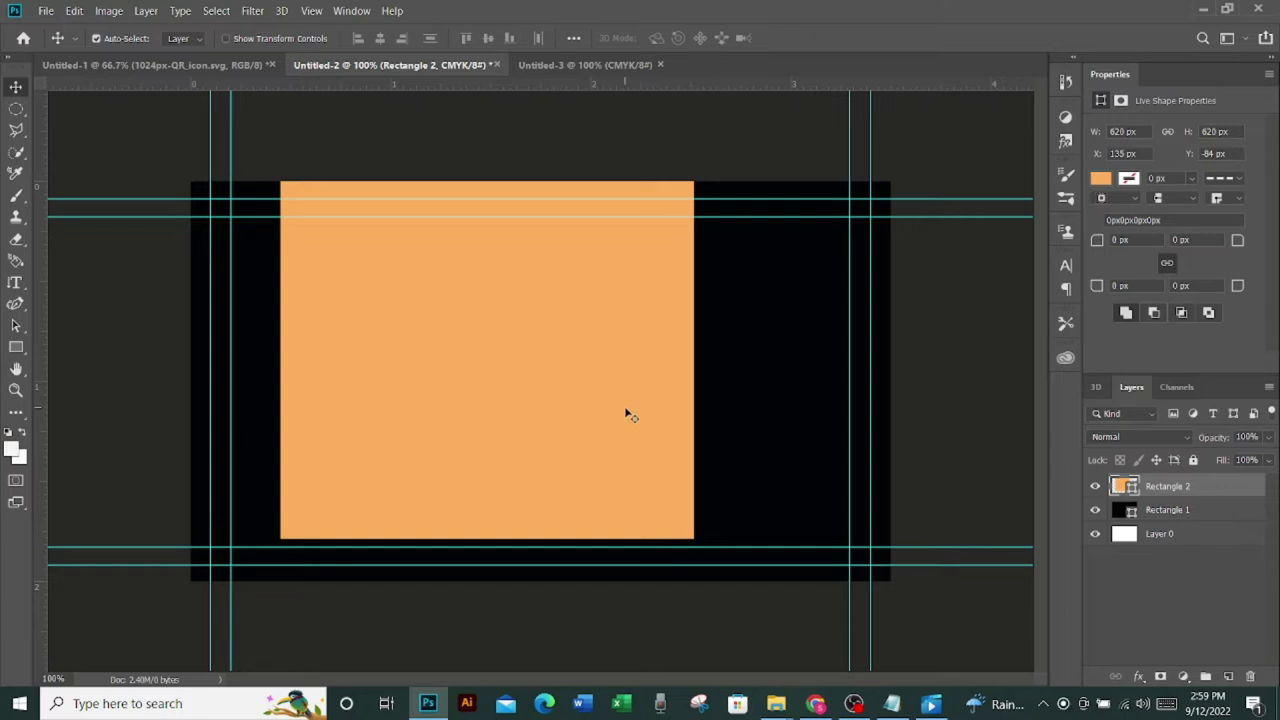
Rotate the orange square 45°, enlarge it, and set it against the card's left edge as a triangle
key("ctrl+t")
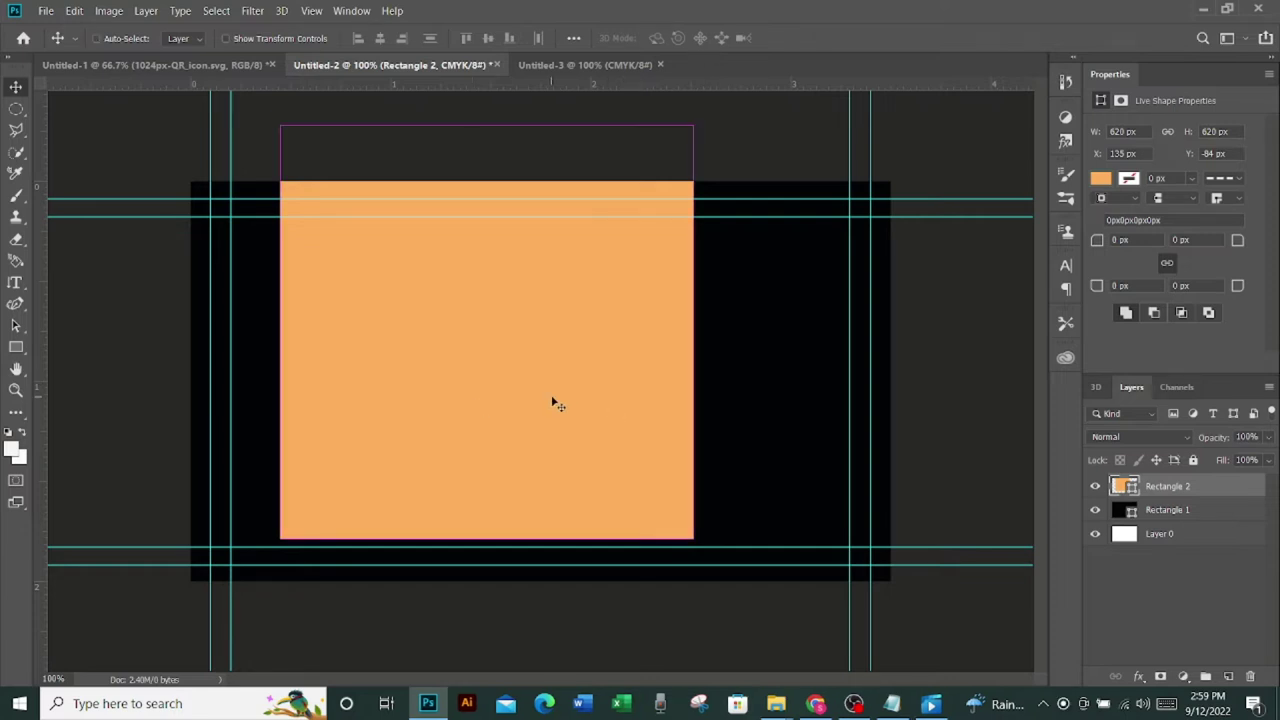
left_click_drag(553, 403, 204, 408)
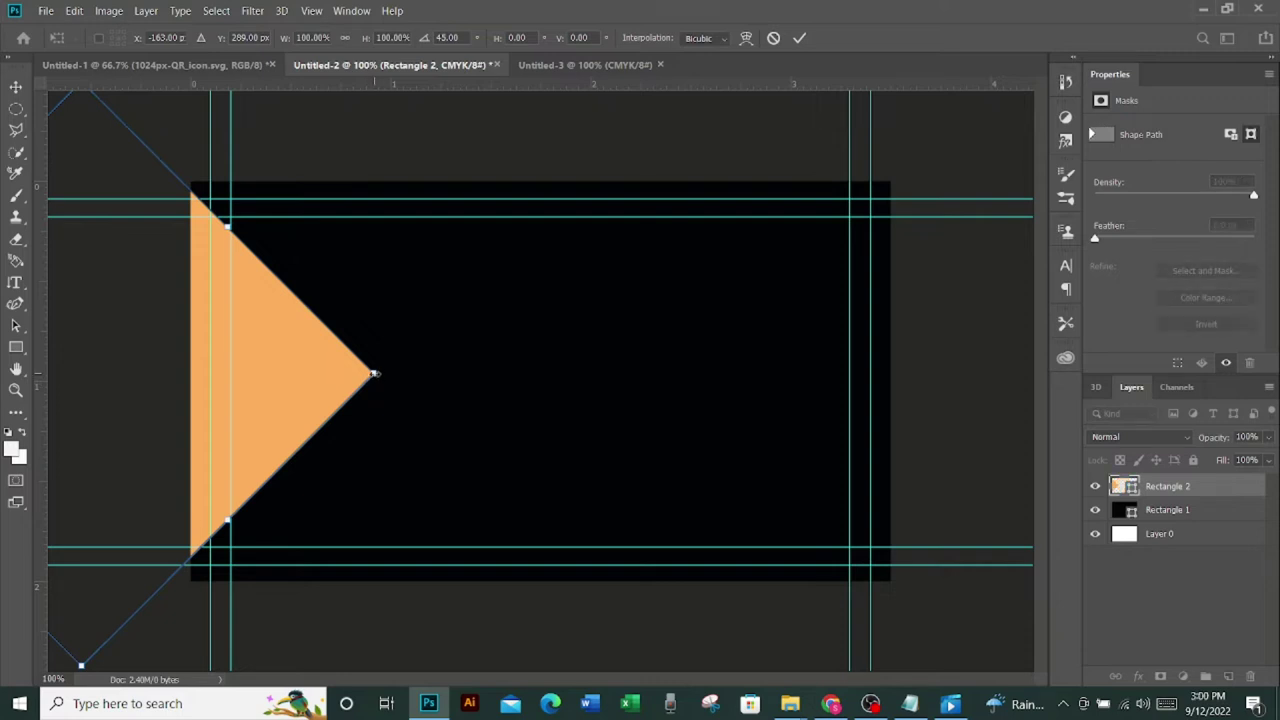
left_click_drag(373, 374, 456, 372)
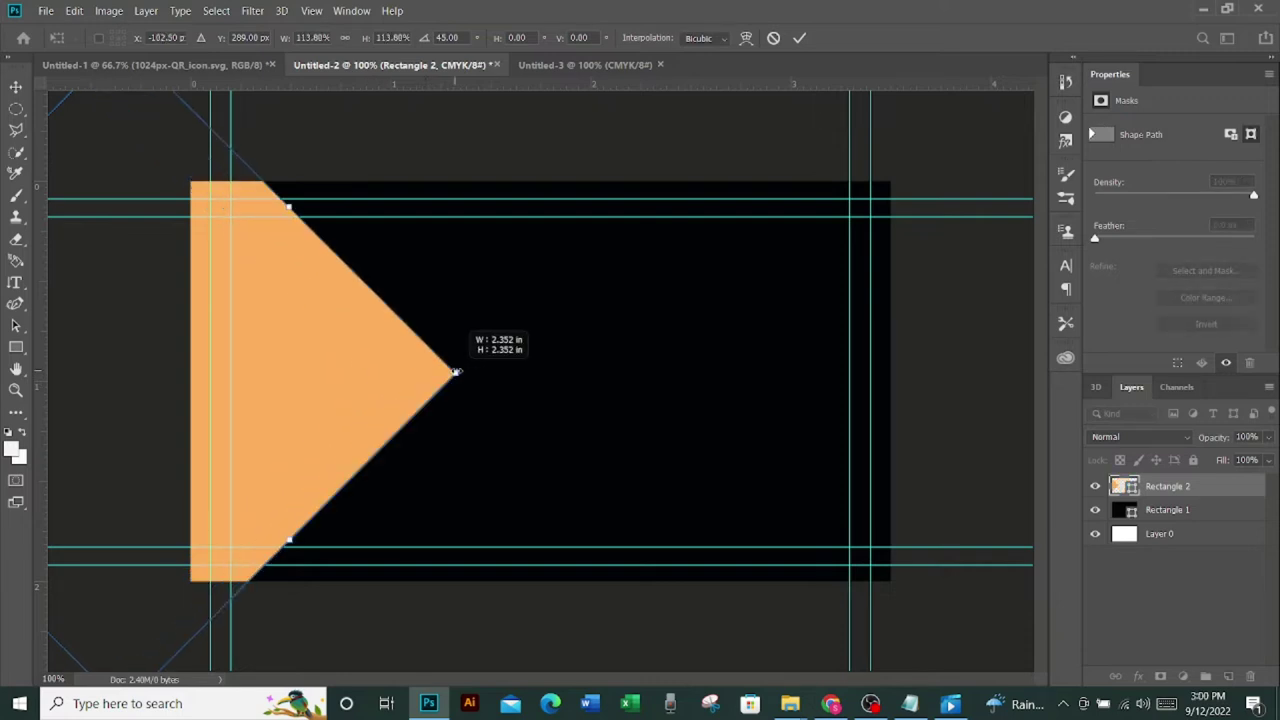
left_click_drag(355, 374, 294, 394)
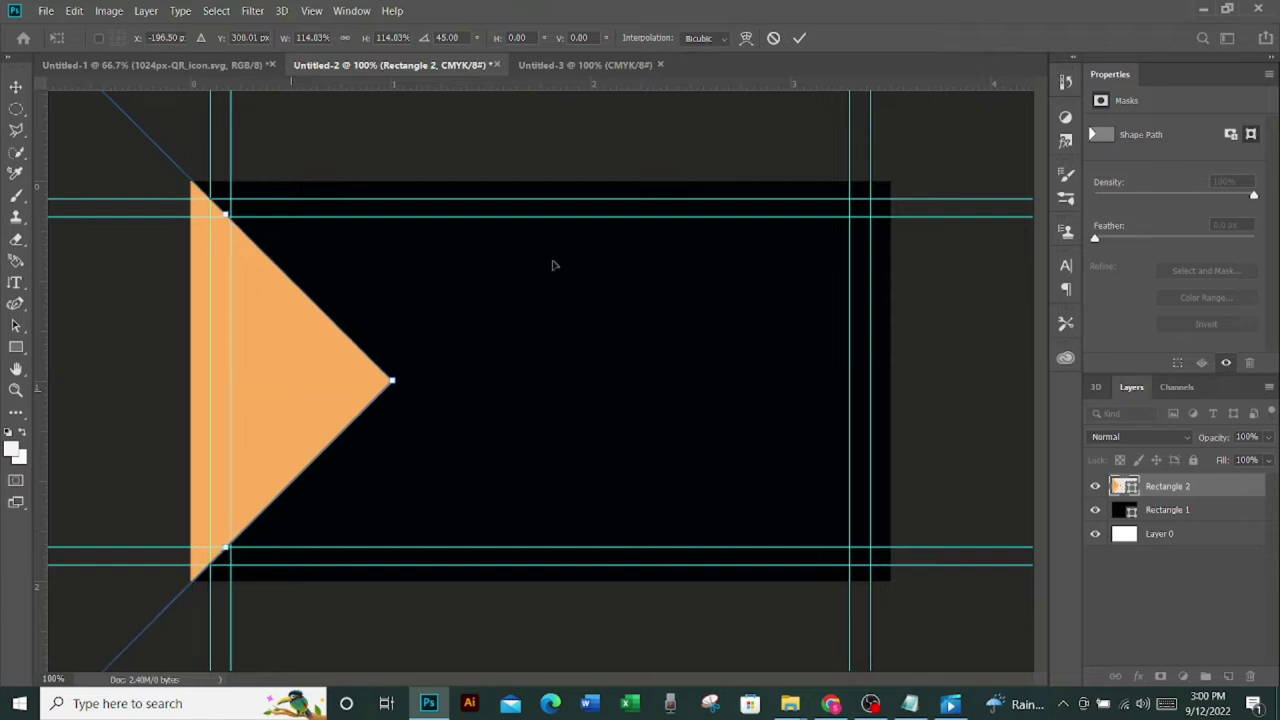
left_click(800, 40)
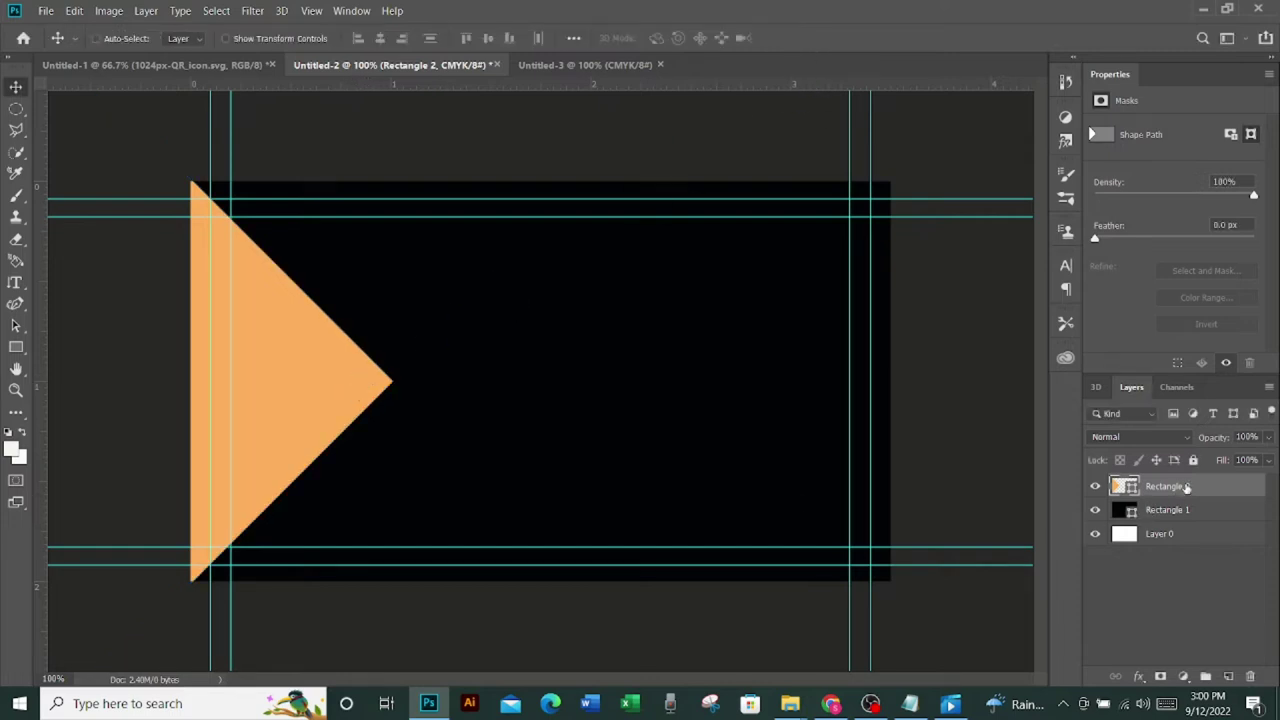
Duplicate the orange triangle, flip it, and place it on the card's right edge
key("ctrl+j")
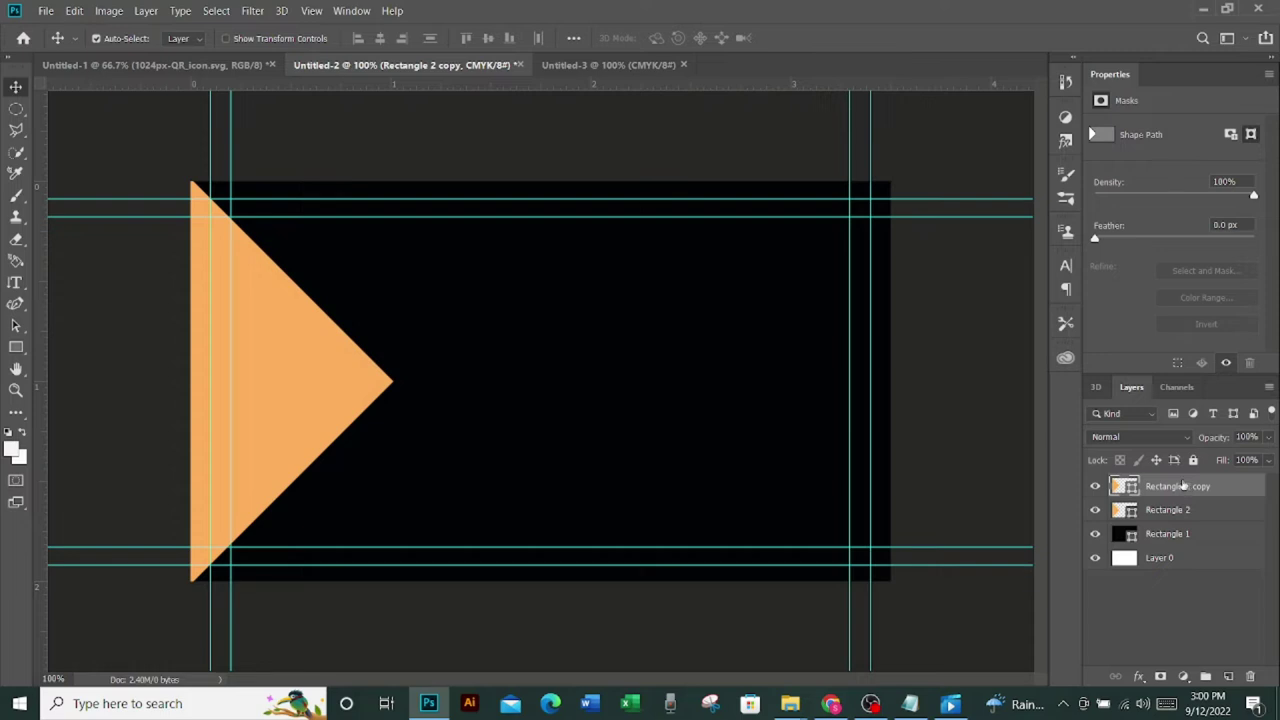
key("ctrl+t")
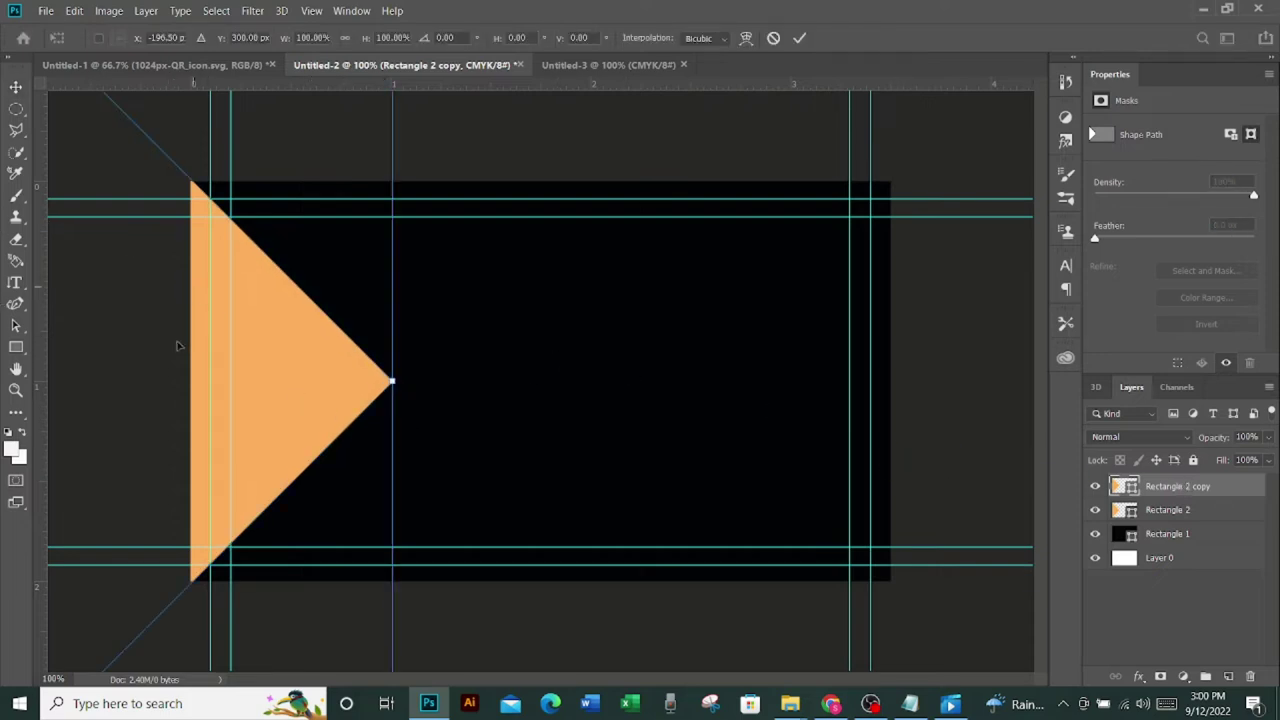
left_click_drag(201, 382, 902, 402)
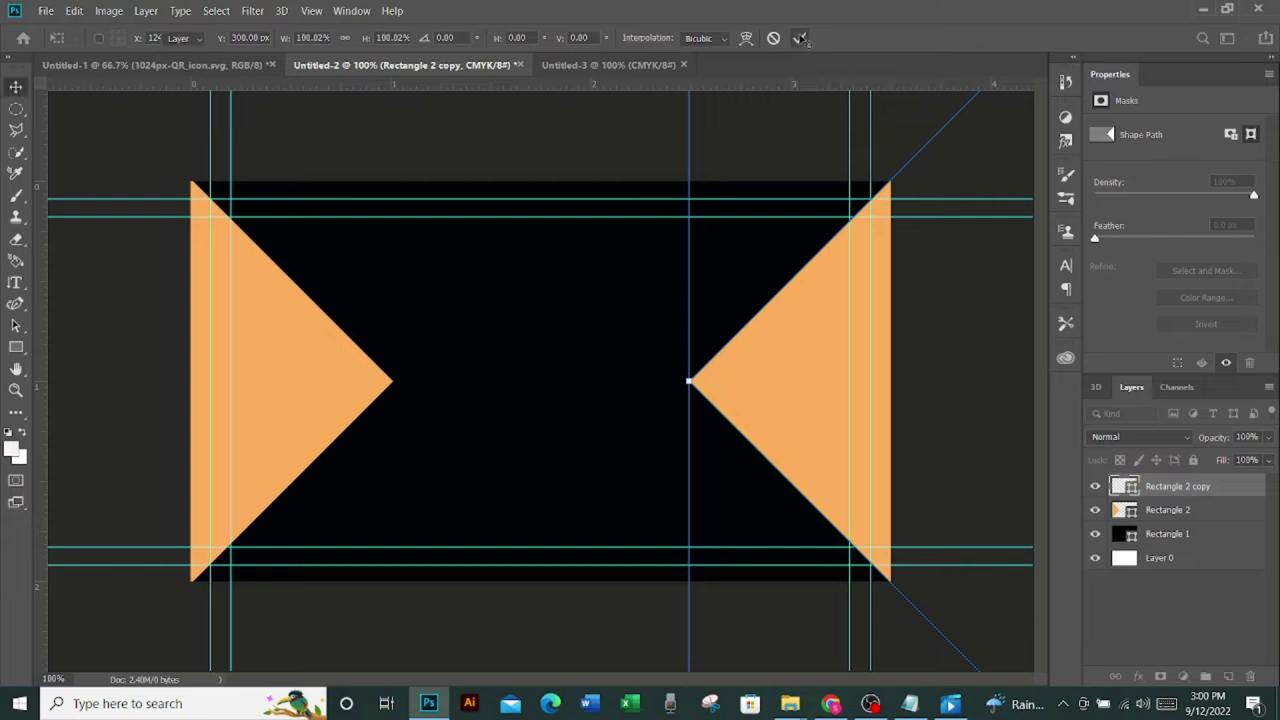
left_click(800, 38)
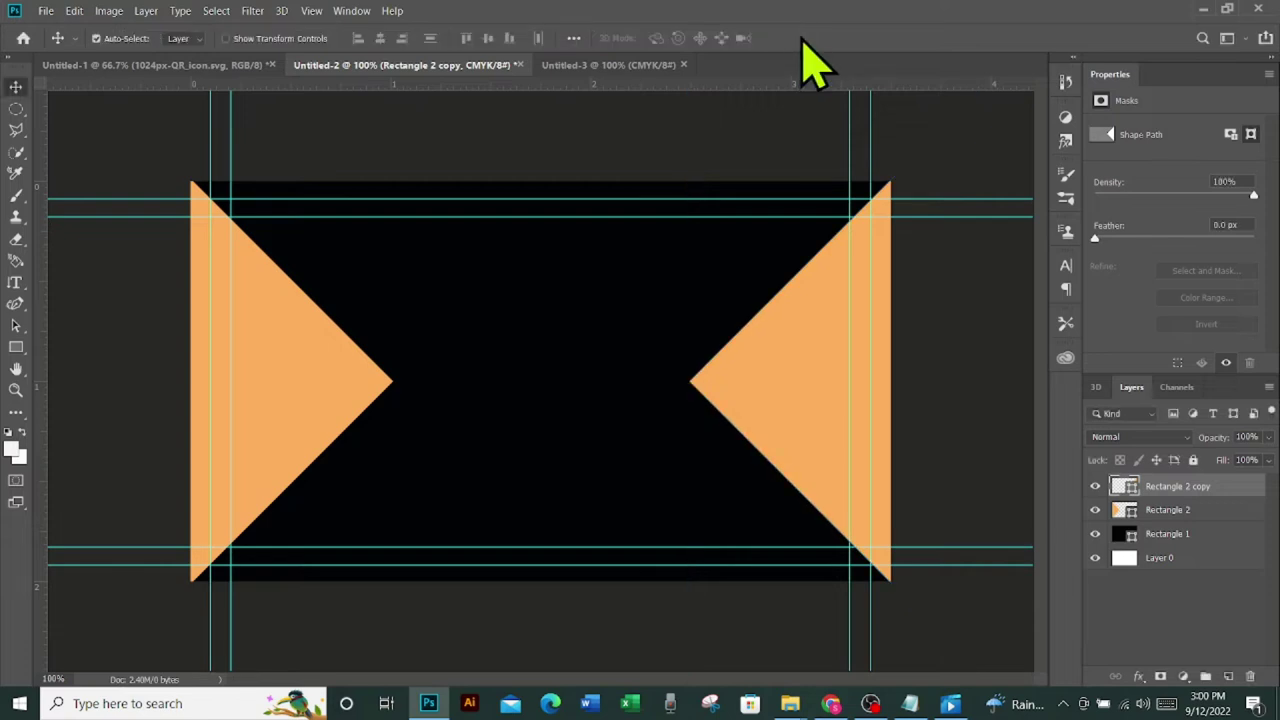
Draw a yellow-filled square on a new layer just above the black background
left_click(1213, 537)
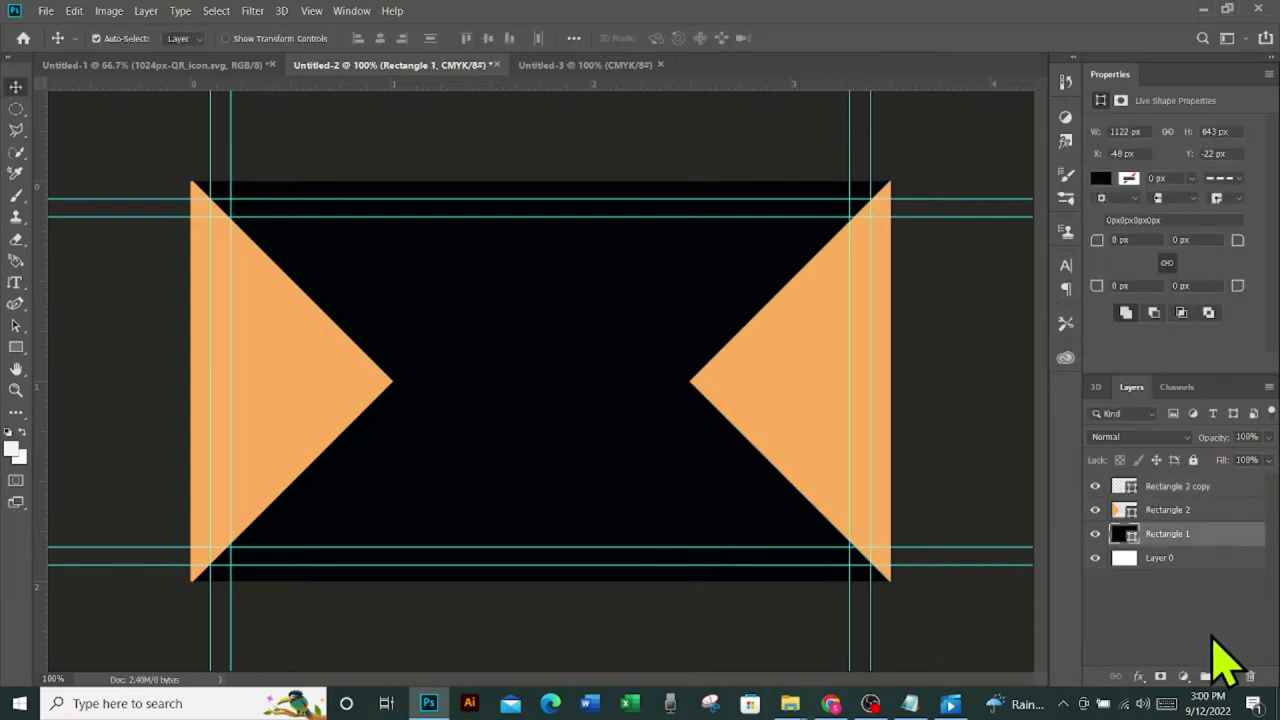
left_click(1229, 677)
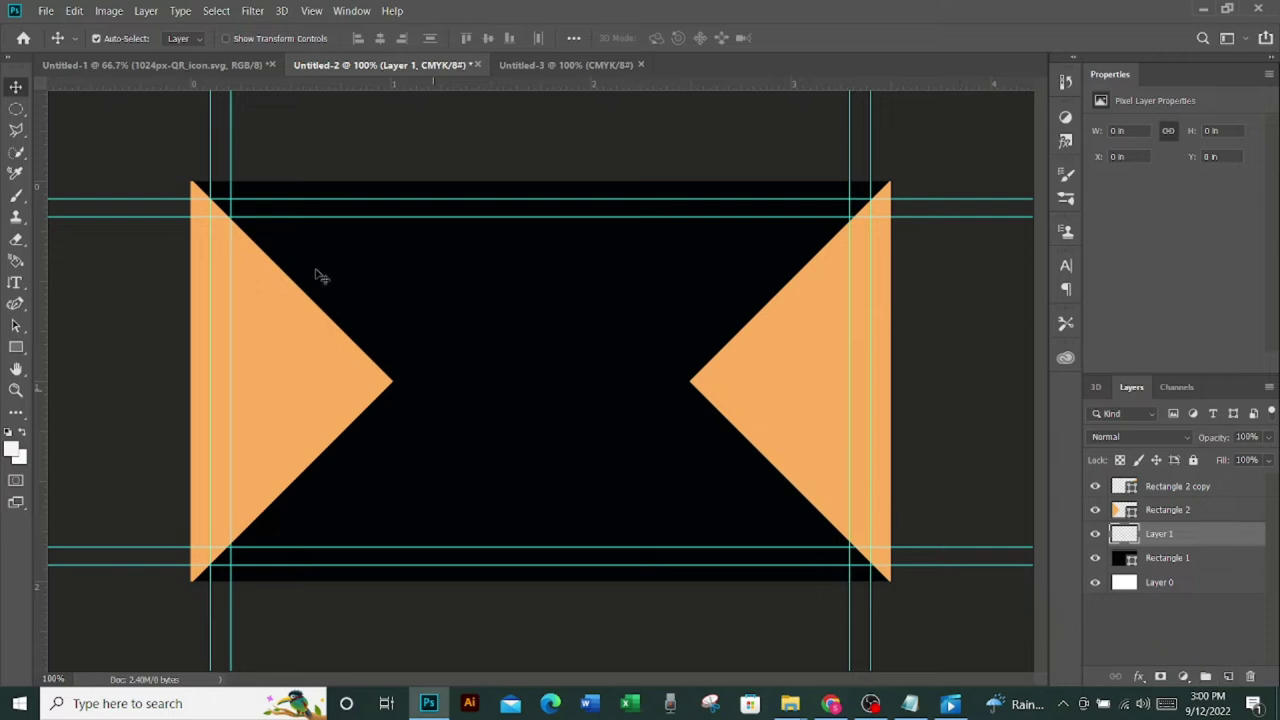
left_click(16, 347)
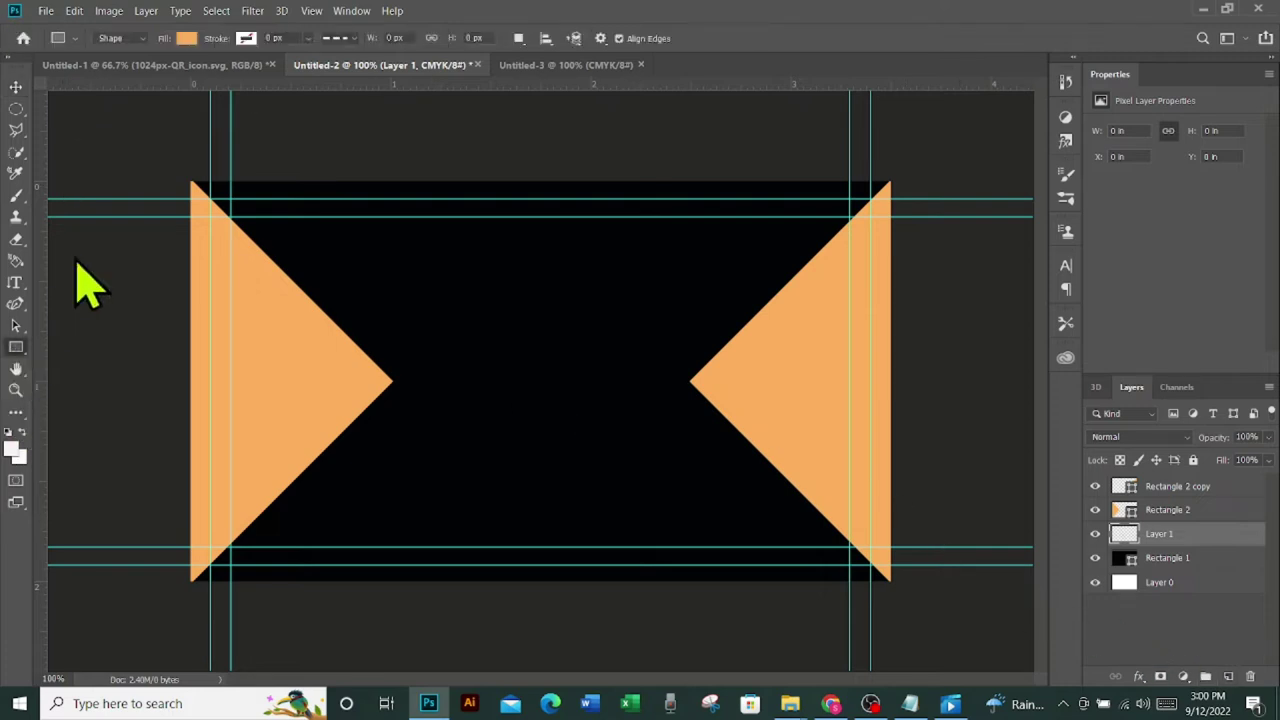
left_click(186, 40)
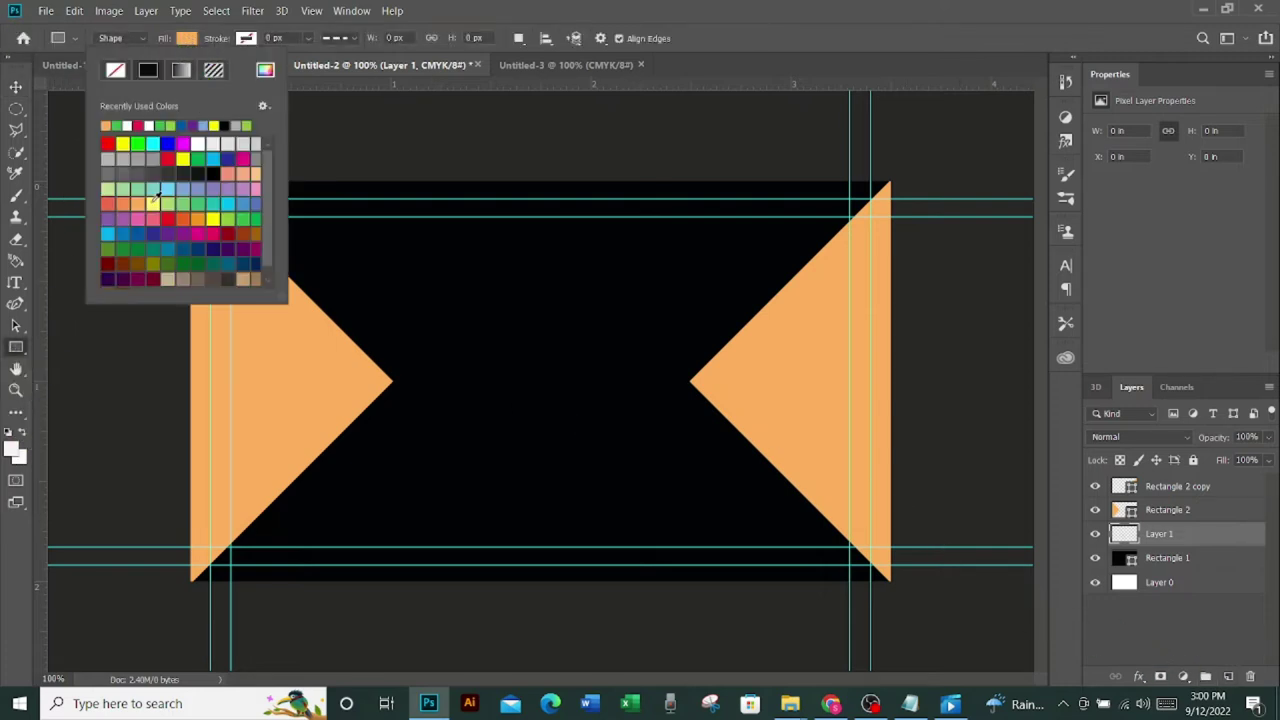
left_click(153, 203)
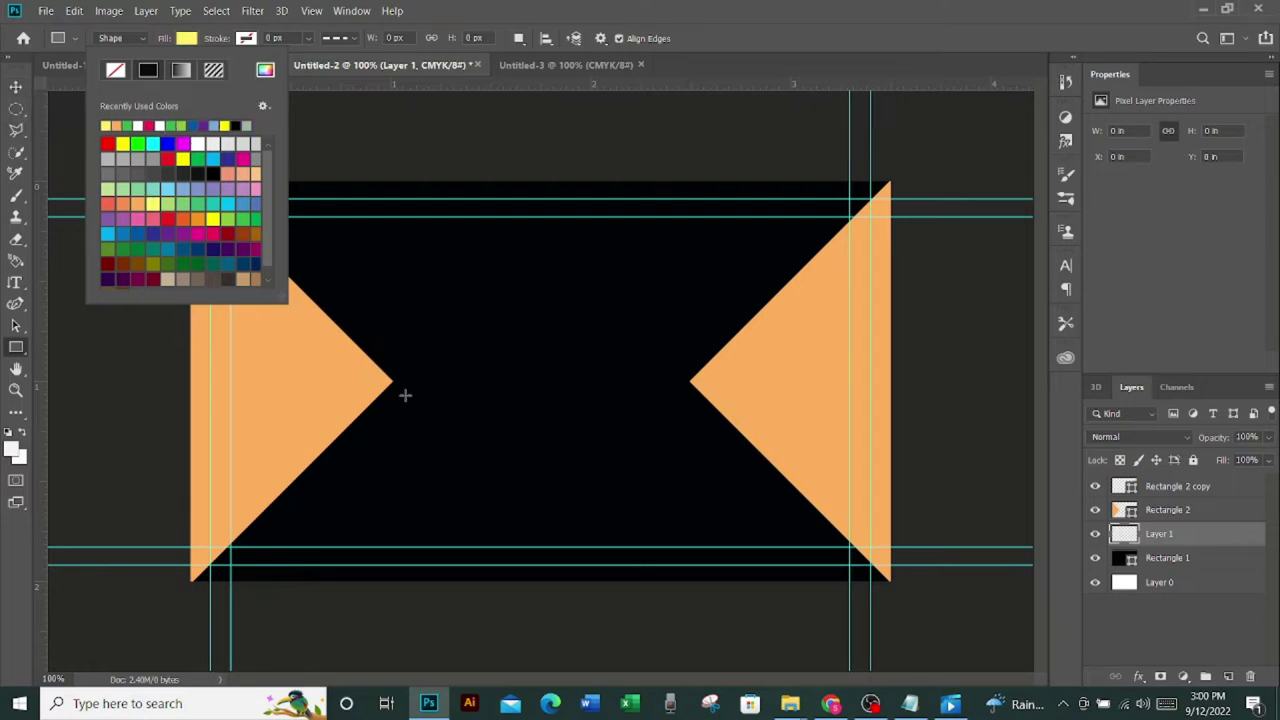
left_click(454, 353)
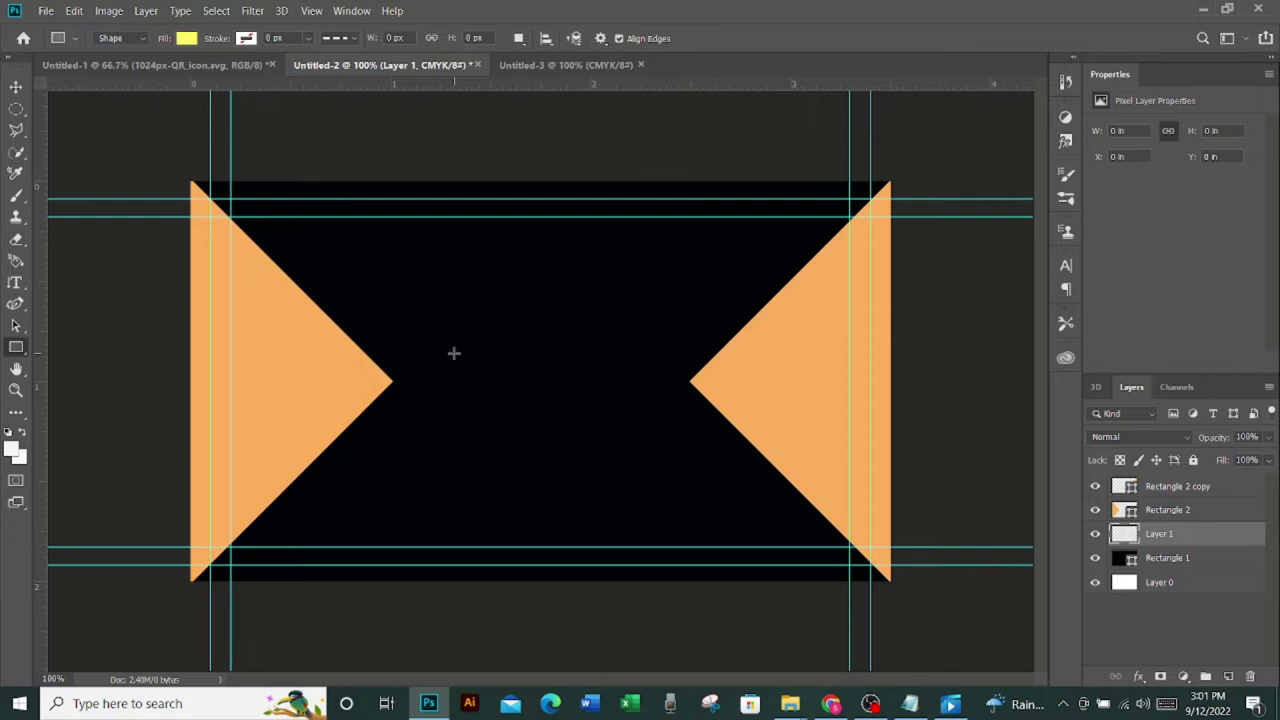
mouse_move(454, 353)
left_mouse_down()
mouse_move(582, 466)
mouse_move(628, 527)
left_mouse_up()
Move the yellow square onto the guides and rotate it about 56° into the bottom-left corner
left_click(16, 87)
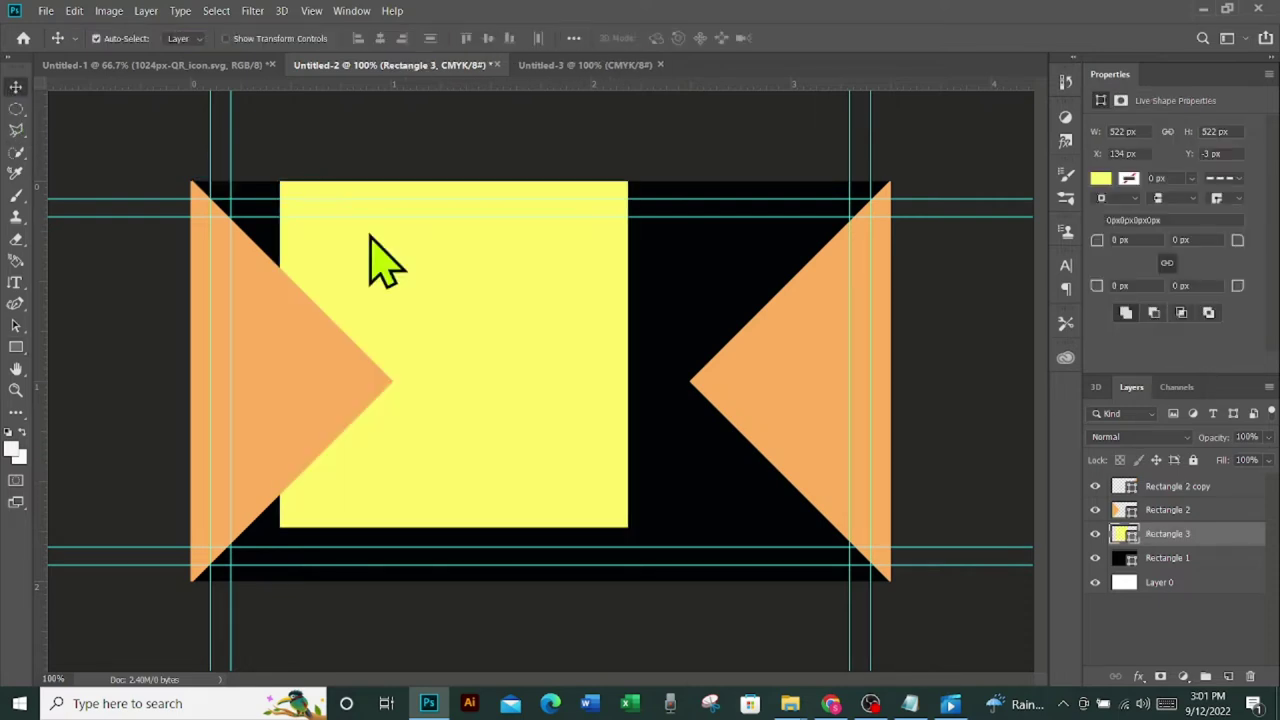
left_click_drag(463, 374, 437, 413)
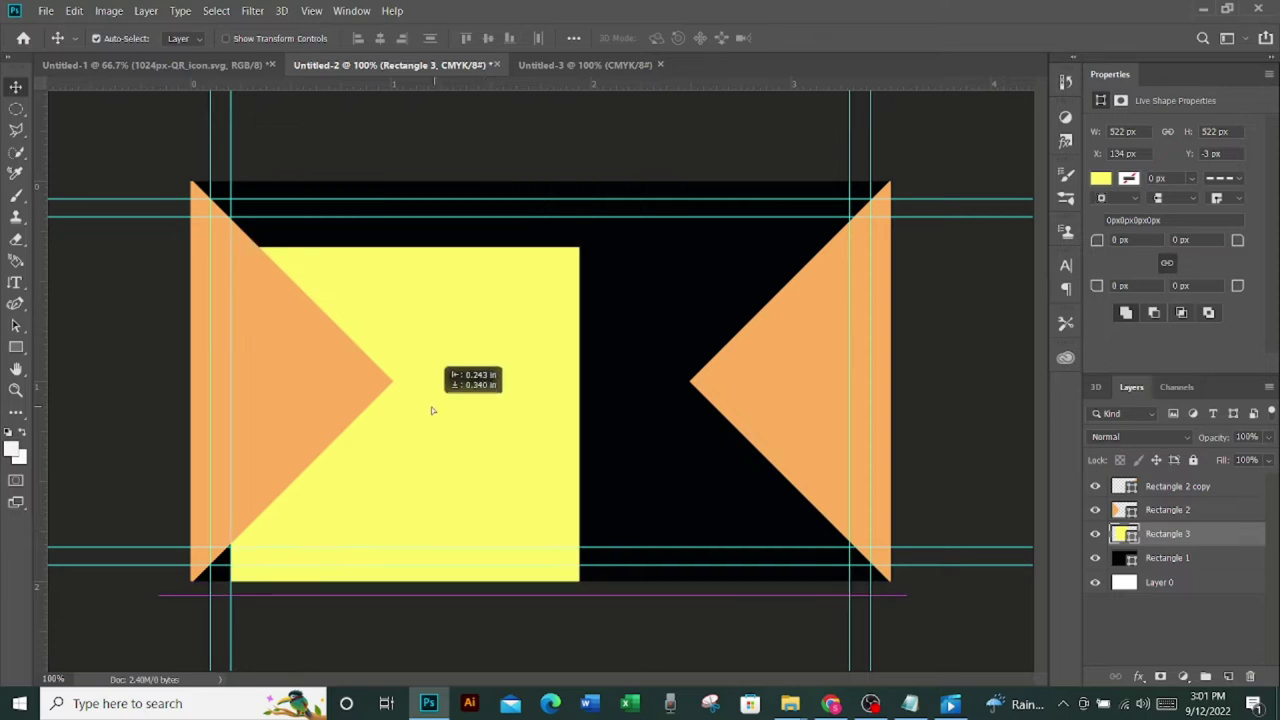
key("ctrl+t")
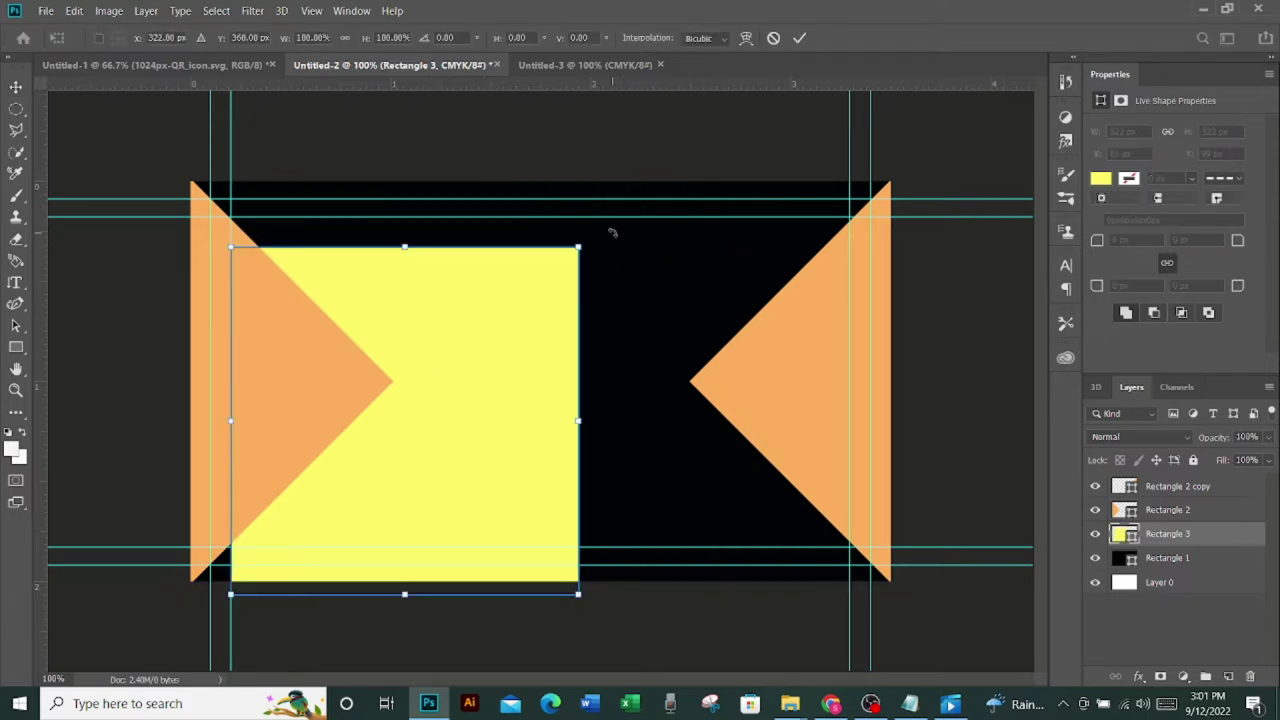
left_click_drag(610, 232, 274, 592)
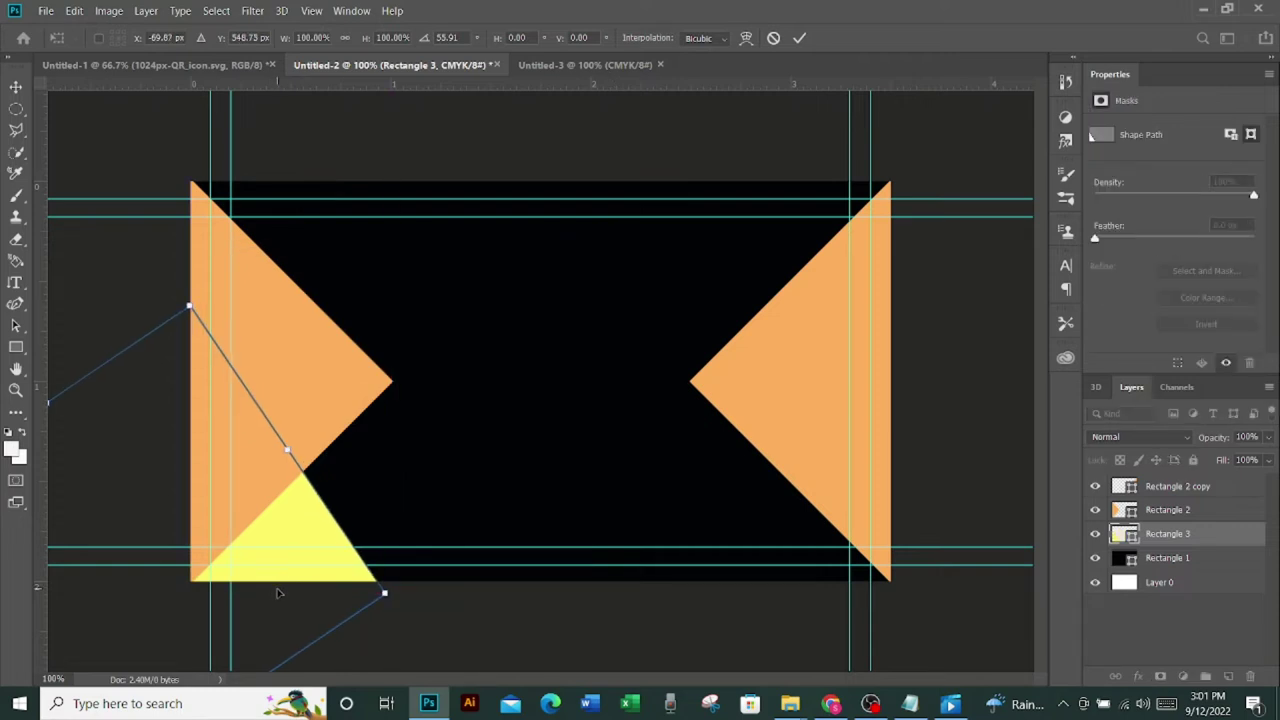
left_click(799, 38)
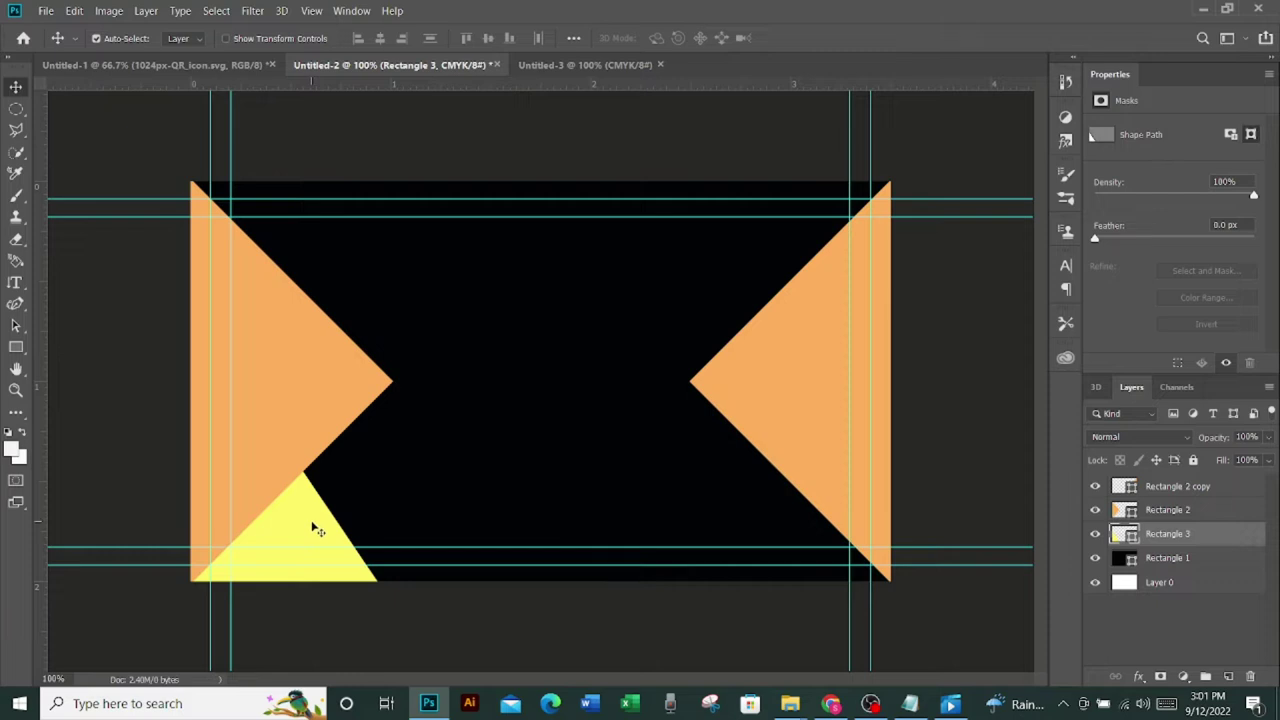
Duplicate the yellow triangle and rotate the copy into the card's top-right corner
key("ctrl+j")
key("ctrl+t")
mouse_move(318, 531)
left_mouse_down()
mouse_move(931, 411)
mouse_move(910, 410)
left_mouse_up()
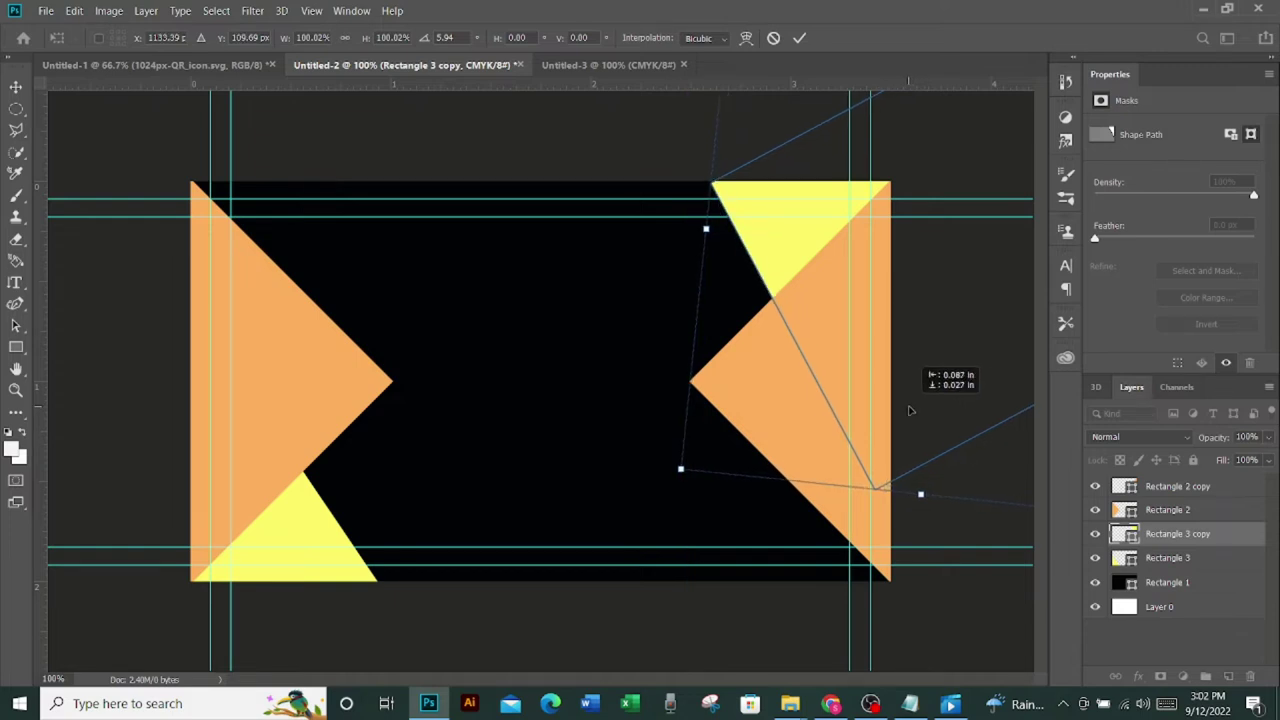
left_click_drag(910, 410, 910, 407)
left_click(799, 38)
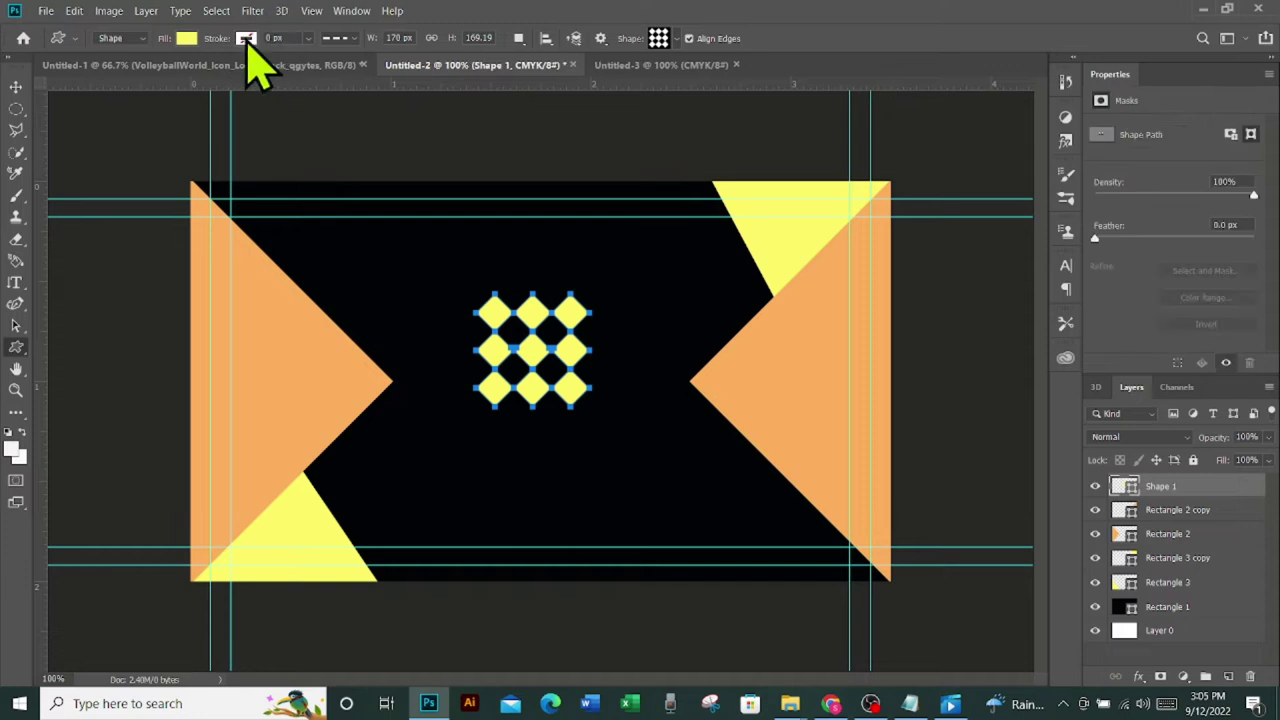
Change the 3×3 diamond-grid logo's fill from yellow to orange
left_click(245, 38)
left_click(189, 38)
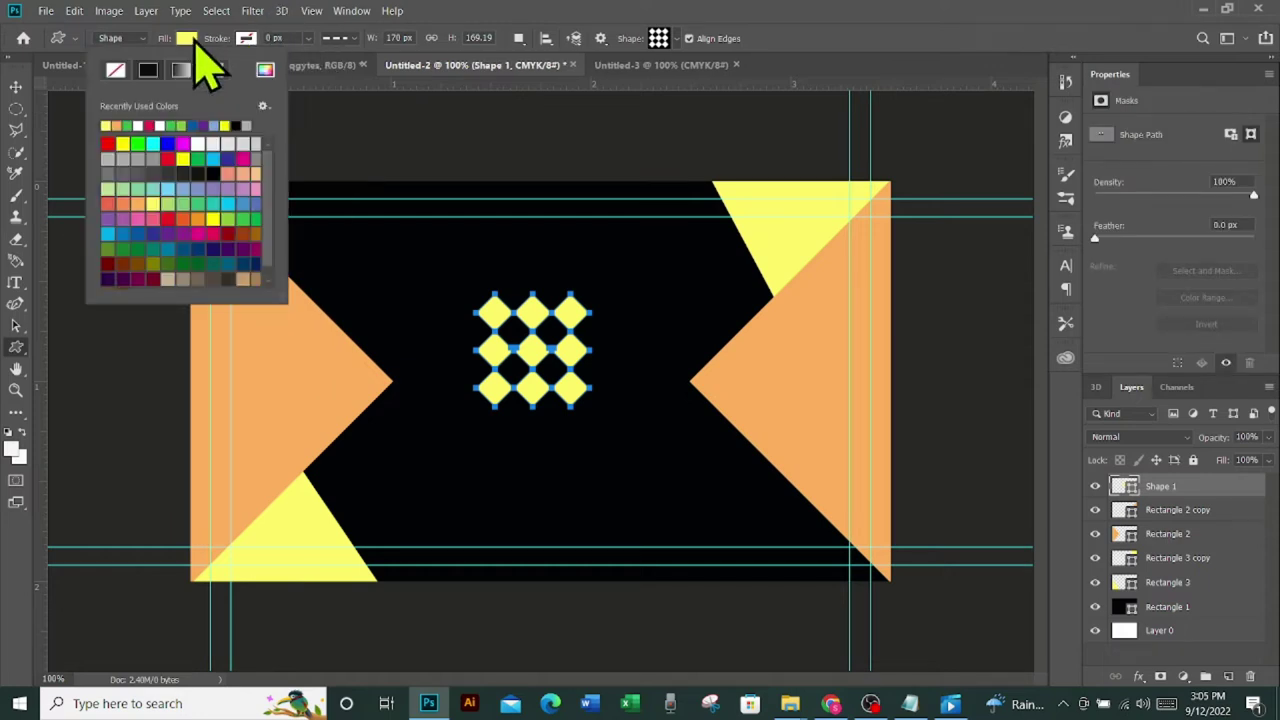
left_click(137, 204)
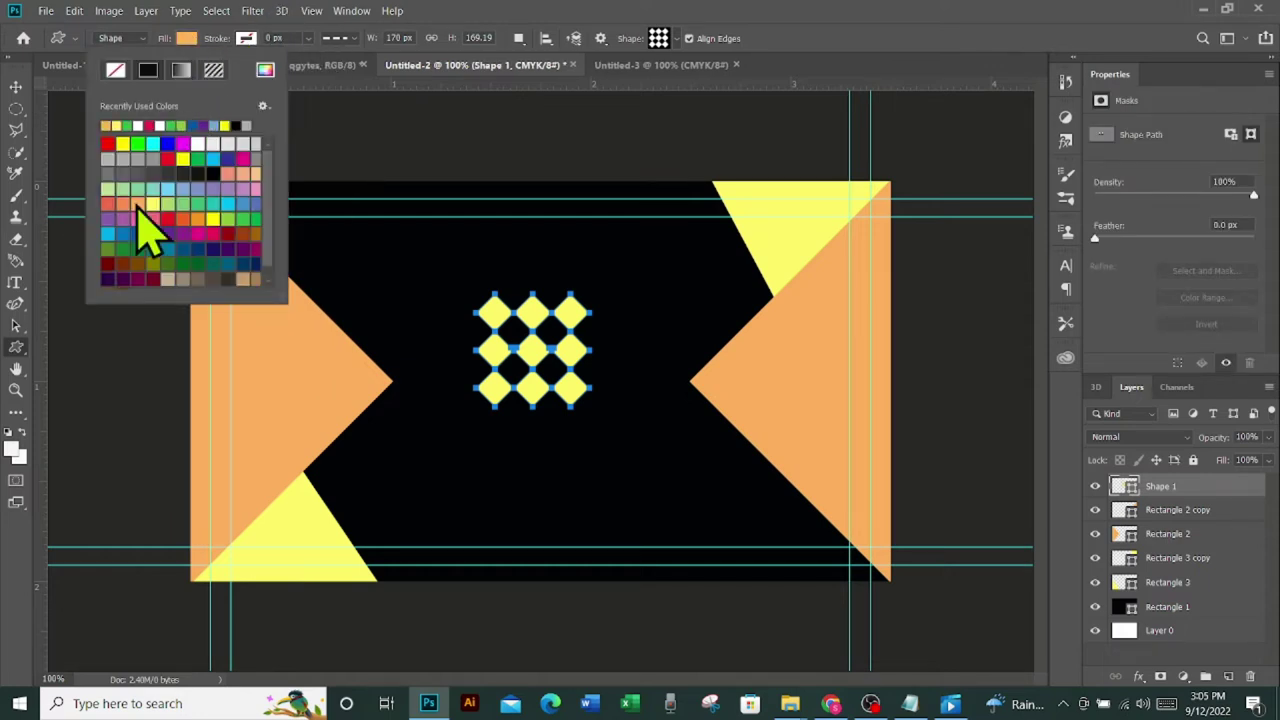
key("v")
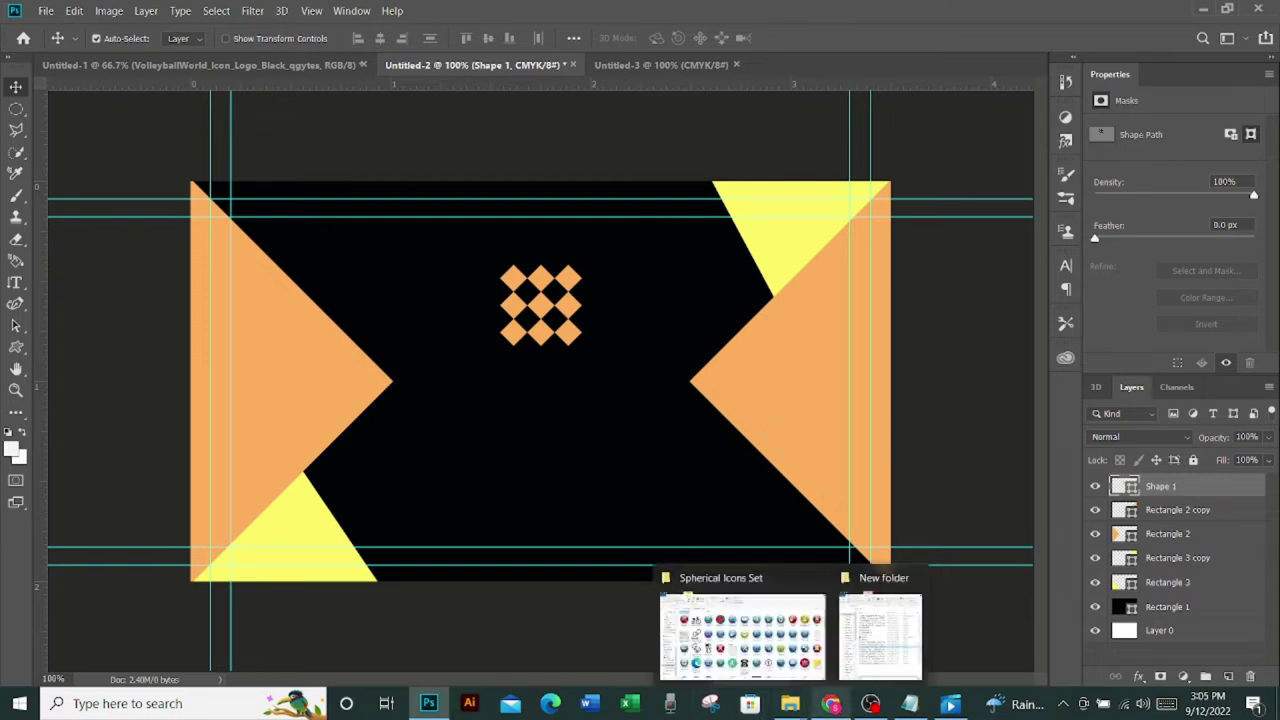
Copy the 'COMPANY' and 'SLOGAN GOES HERE' lines from Notepad and go back to Photoshop
left_click(928, 707)
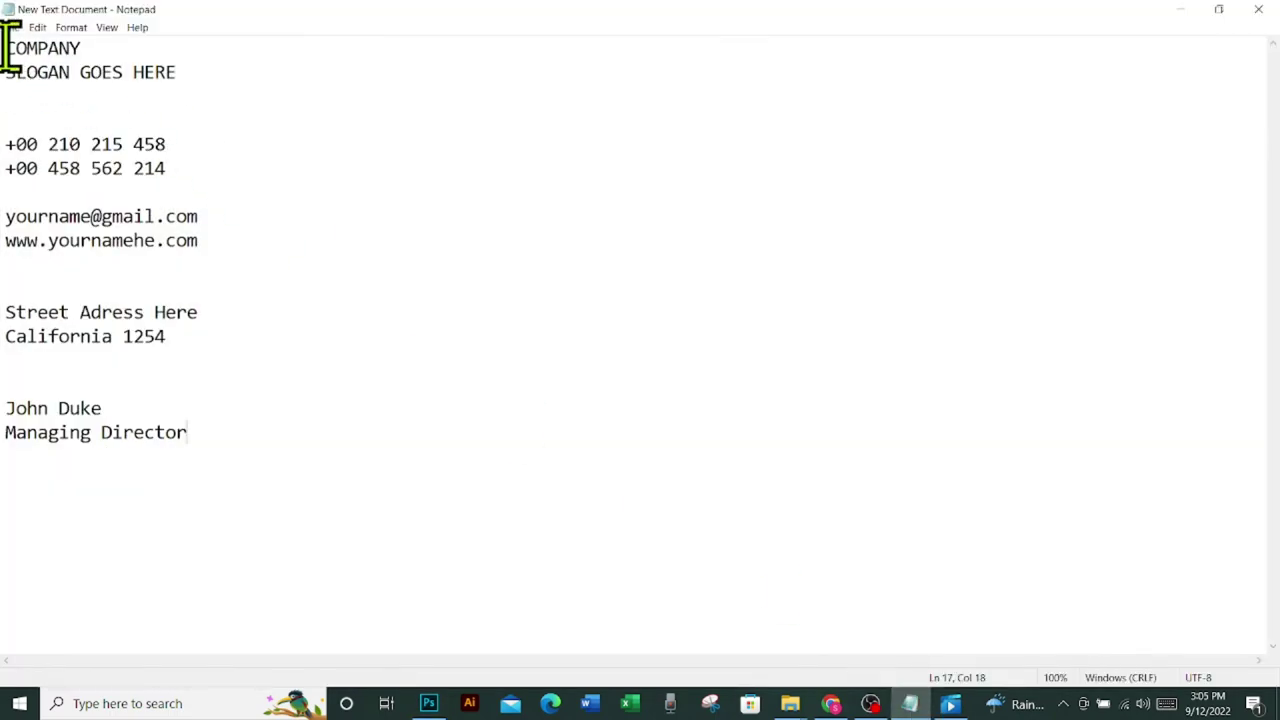
left_click_drag(6, 48, 251, 83)
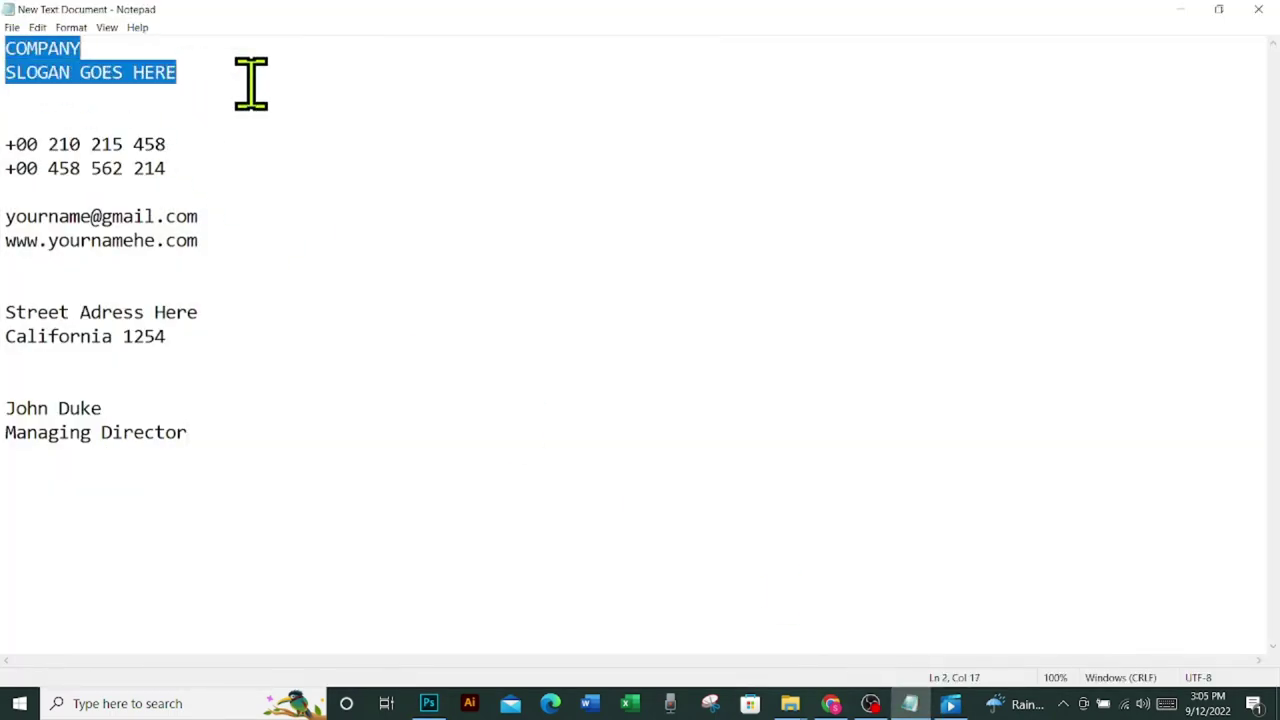
right_click(166, 72)
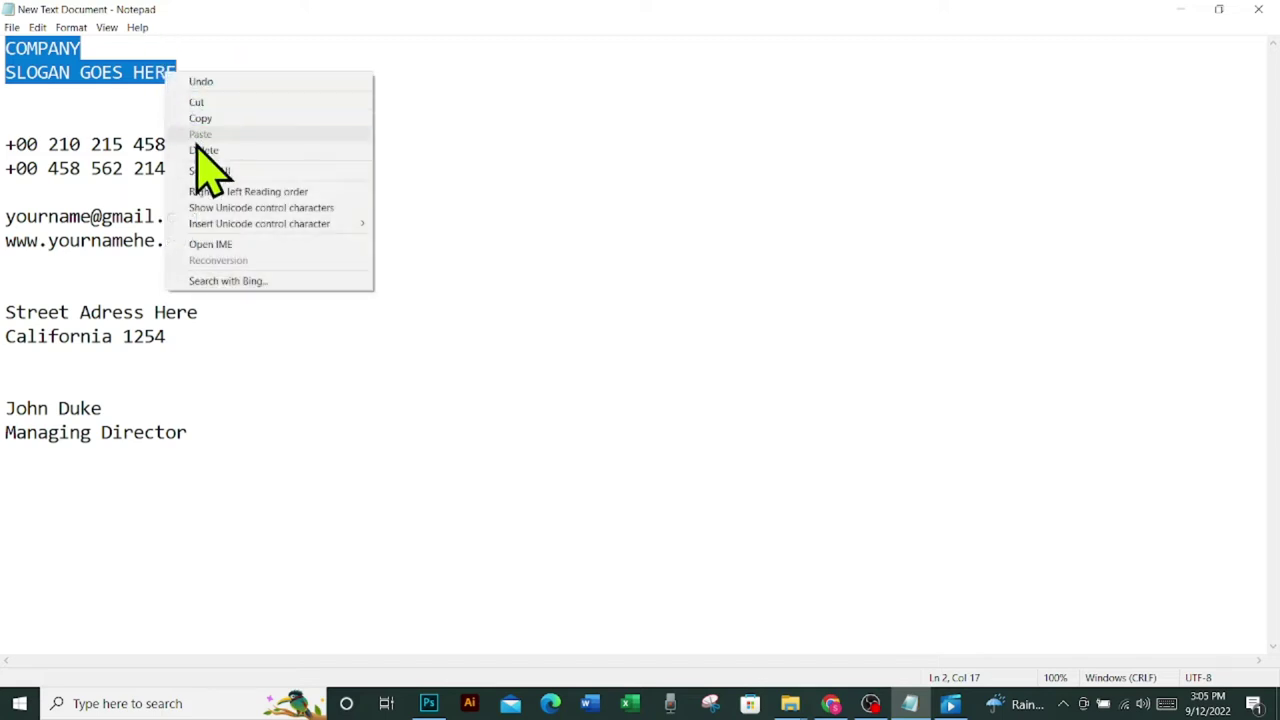
left_click(212, 121)
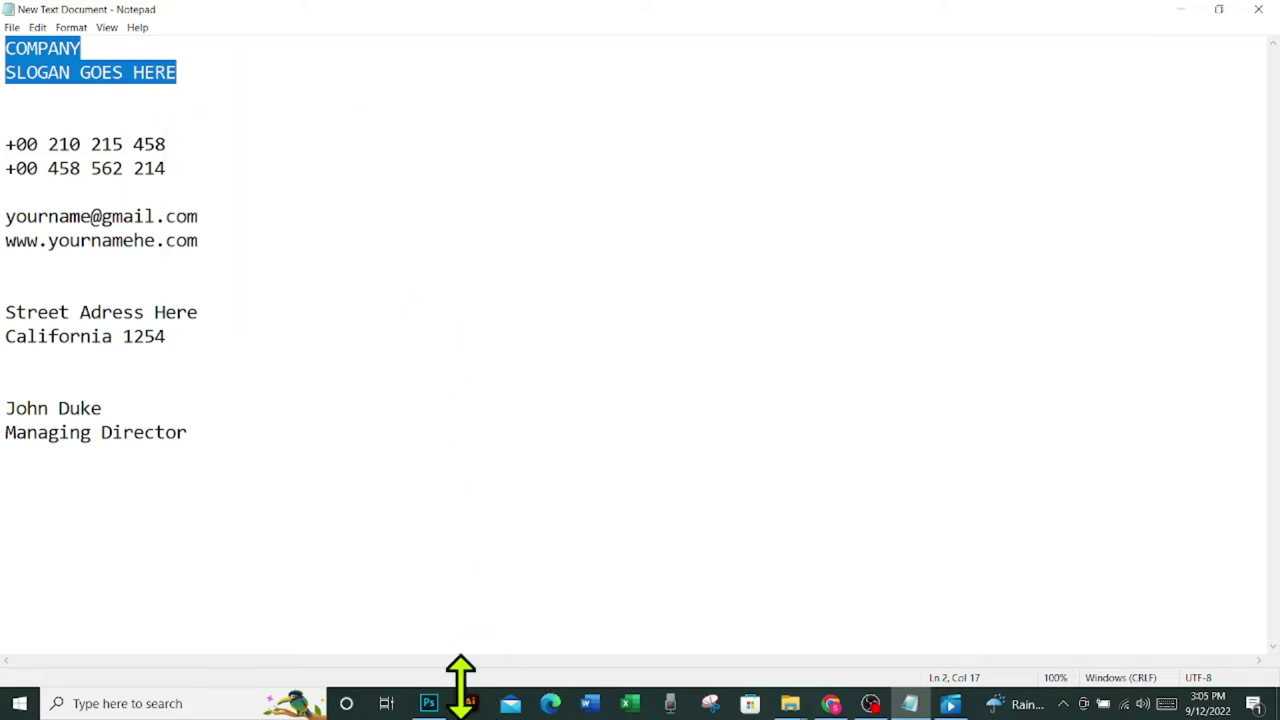
left_click(429, 704)
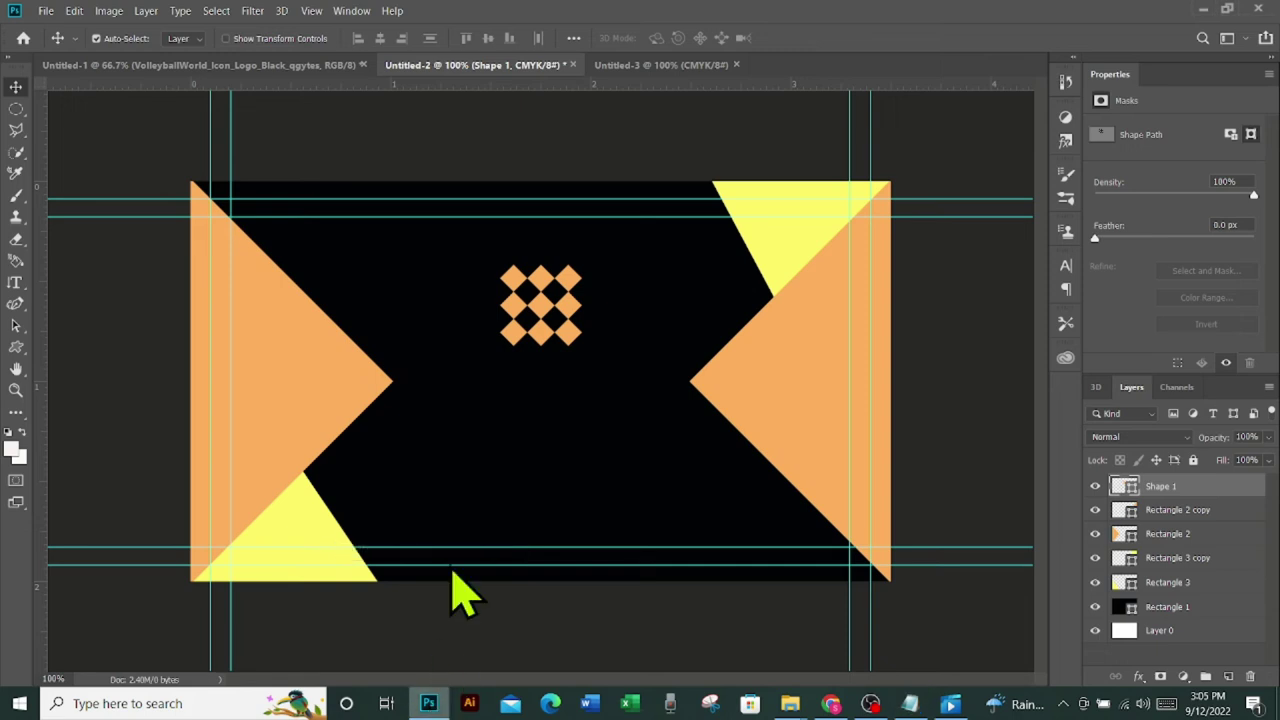
Delete the unused empty layer and nudge the COMPANY/slogan text about 24 px upward
left_click(15, 283)
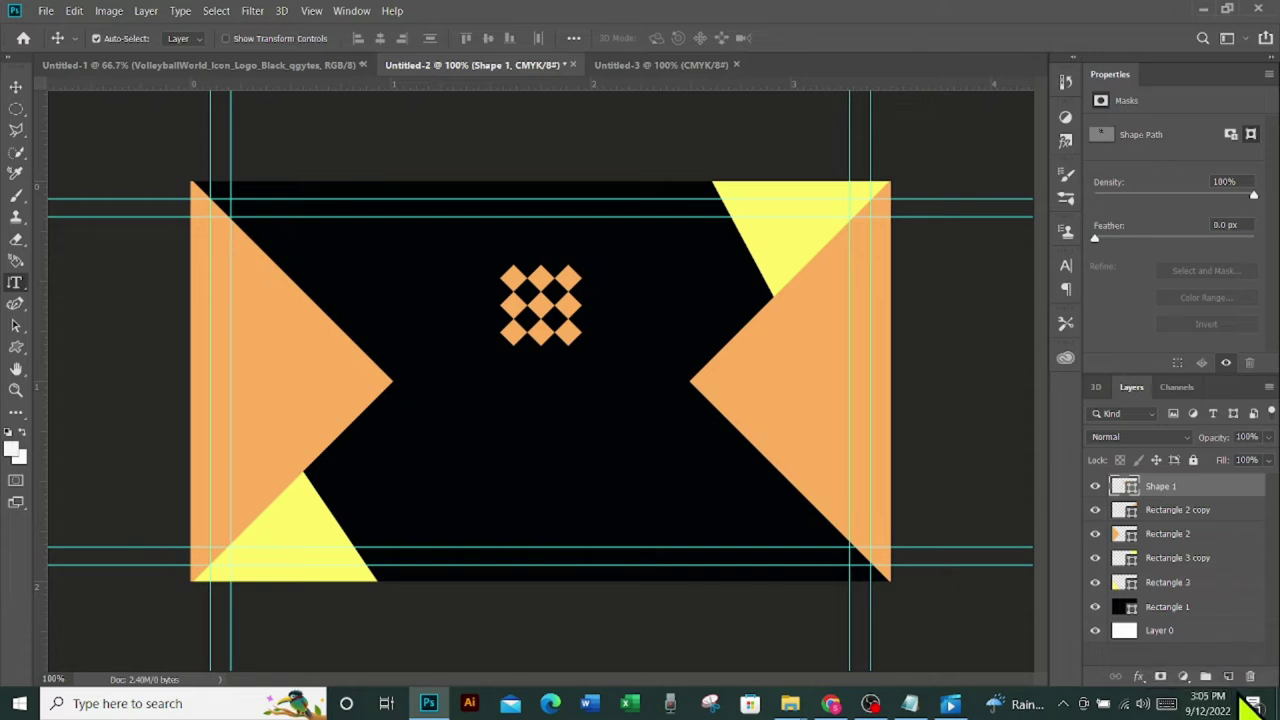
left_click(1231, 676)
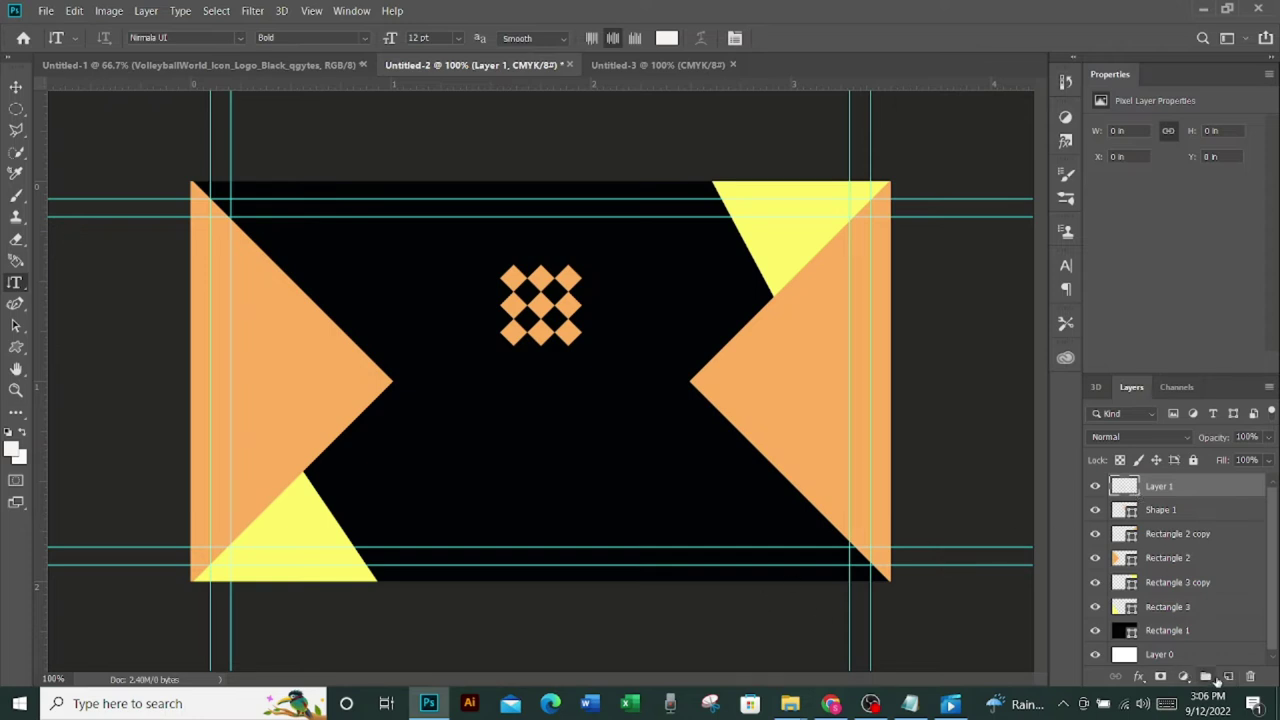
left_click(1230, 676)
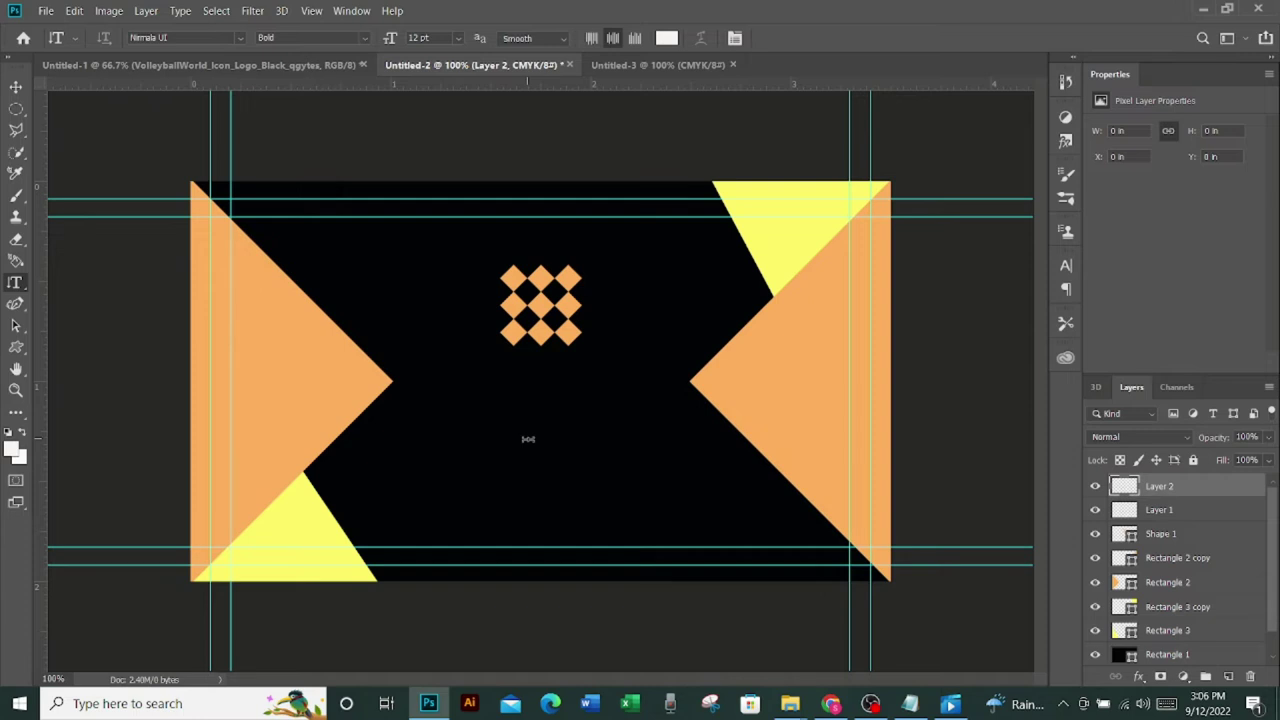
left_click(1253, 676)
left_click(594, 277)
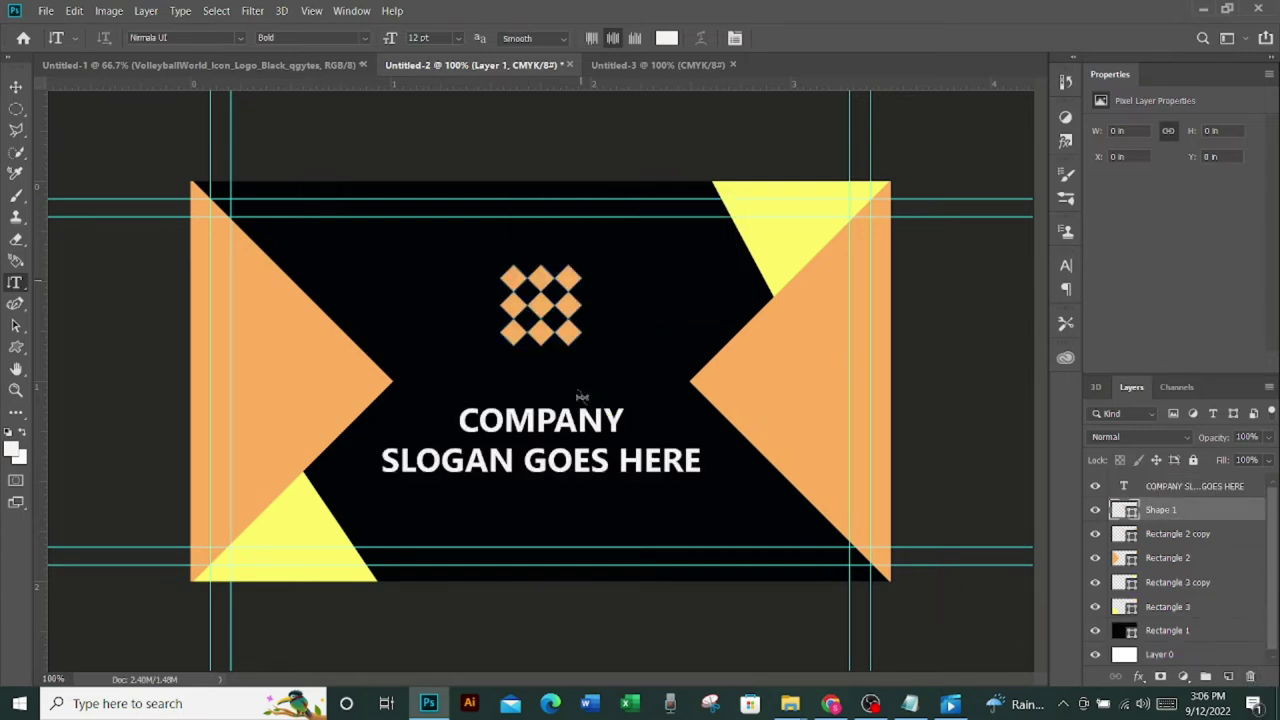
left_click(16, 87)
left_click_drag(566, 421, 560, 396)
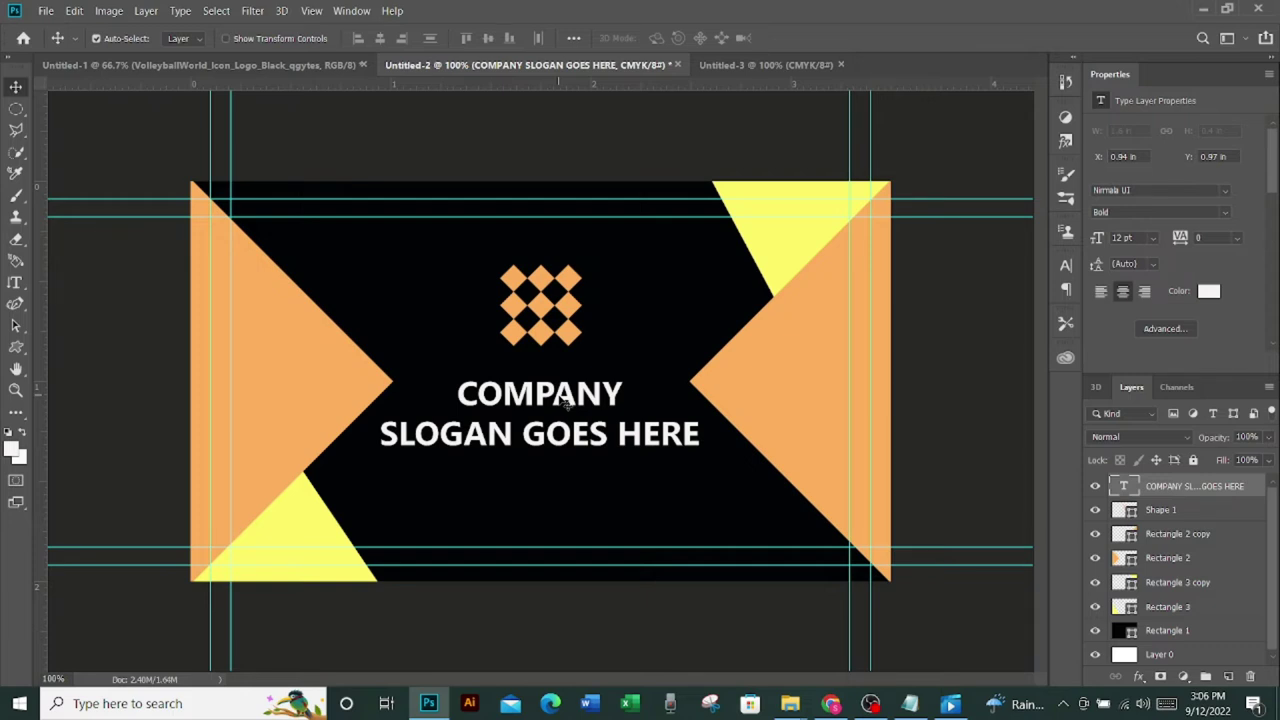
Set the letters 'ANY' in COMPANY to Regular weight
left_click(15, 283)
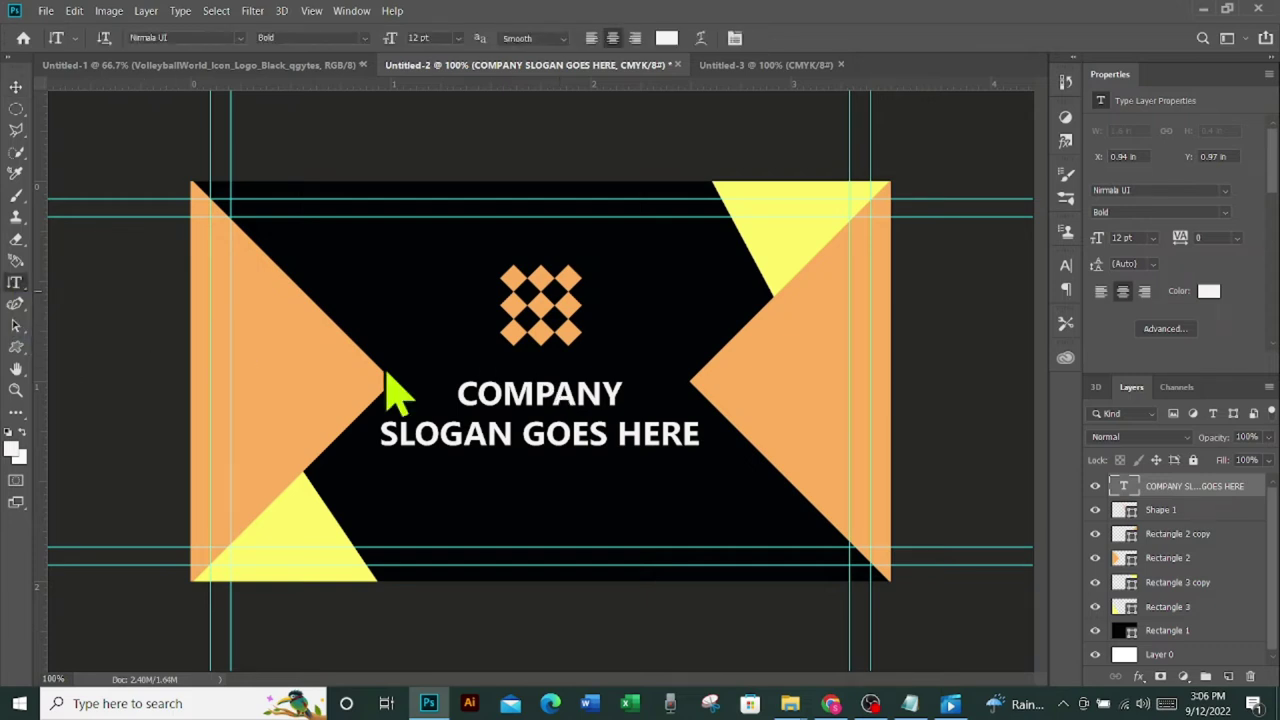
left_click_drag(553, 395, 624, 395)
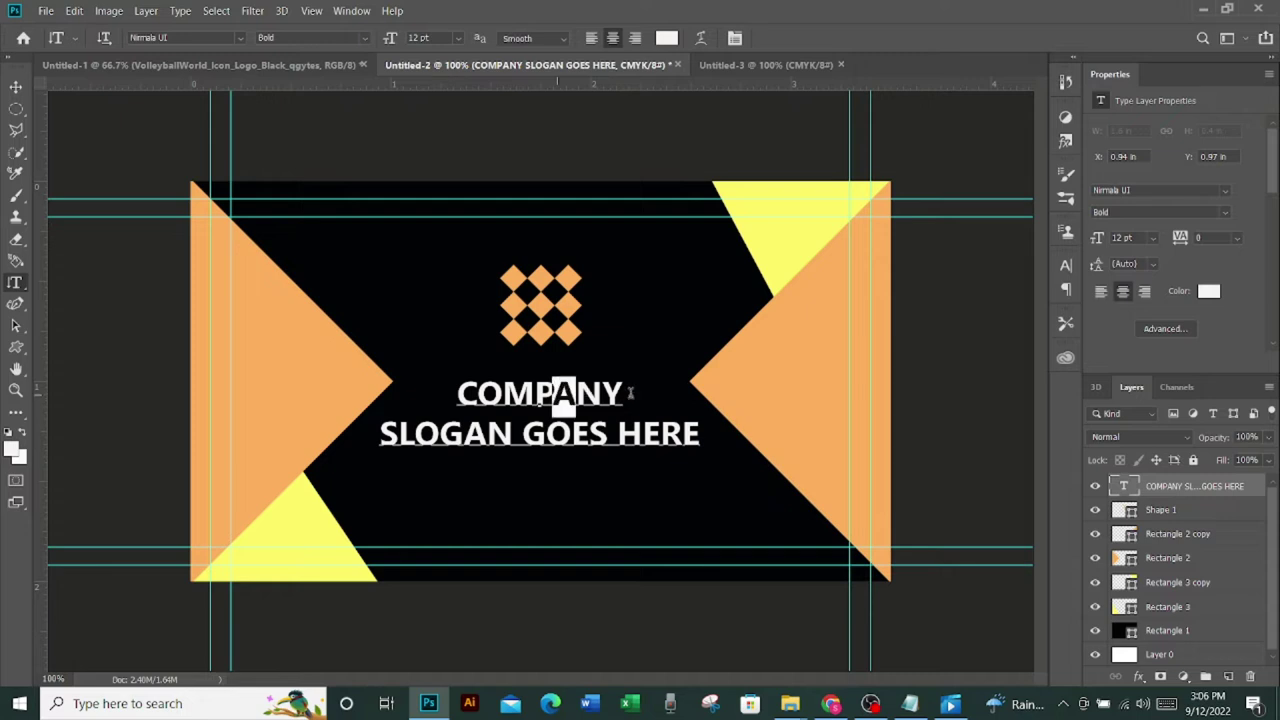
left_click(363, 38)
left_click(340, 67)
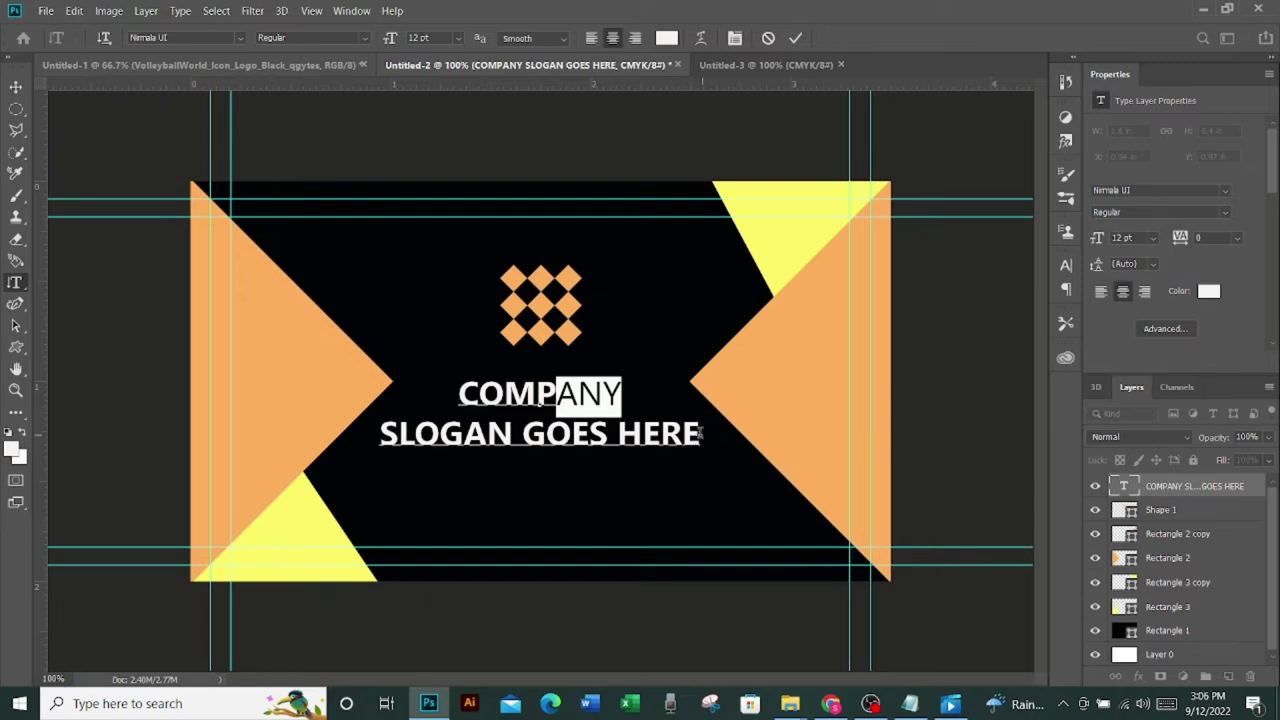
Colour the 'SLOGAN GOES HERE' line yellow, sampled from the yellow triangle
left_click_drag(703, 432, 358, 430)
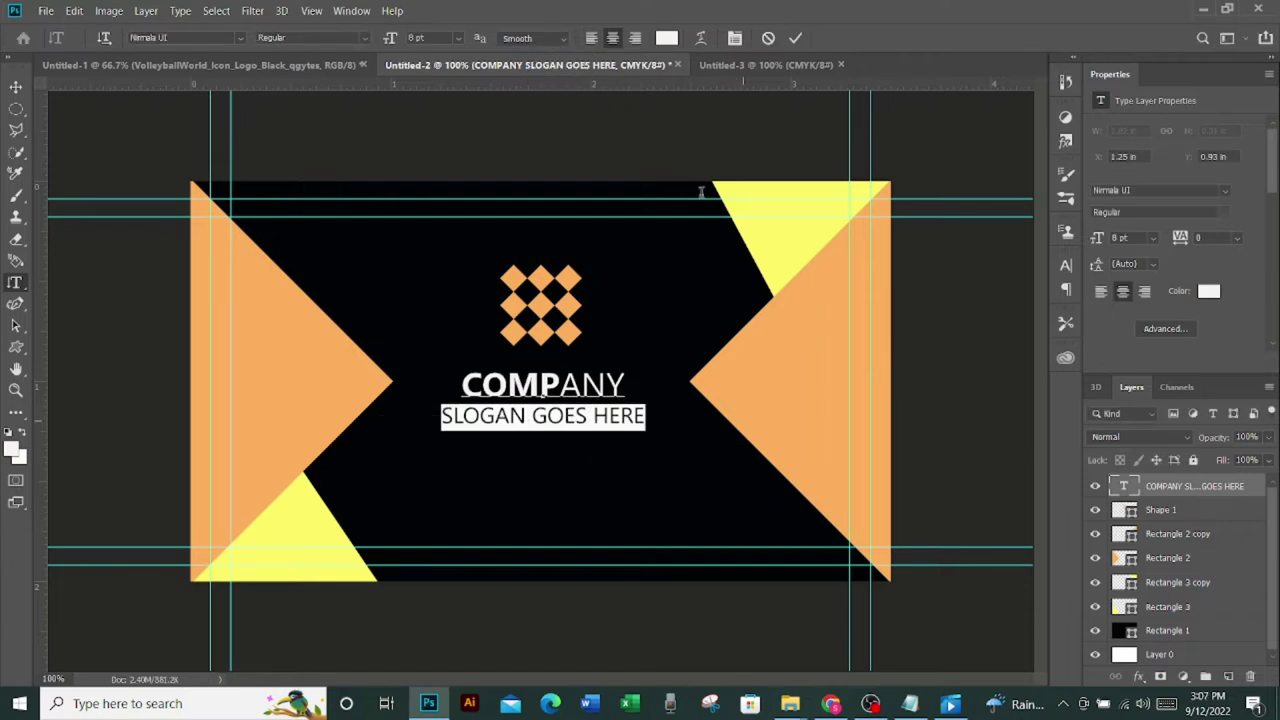
left_click(666, 37)
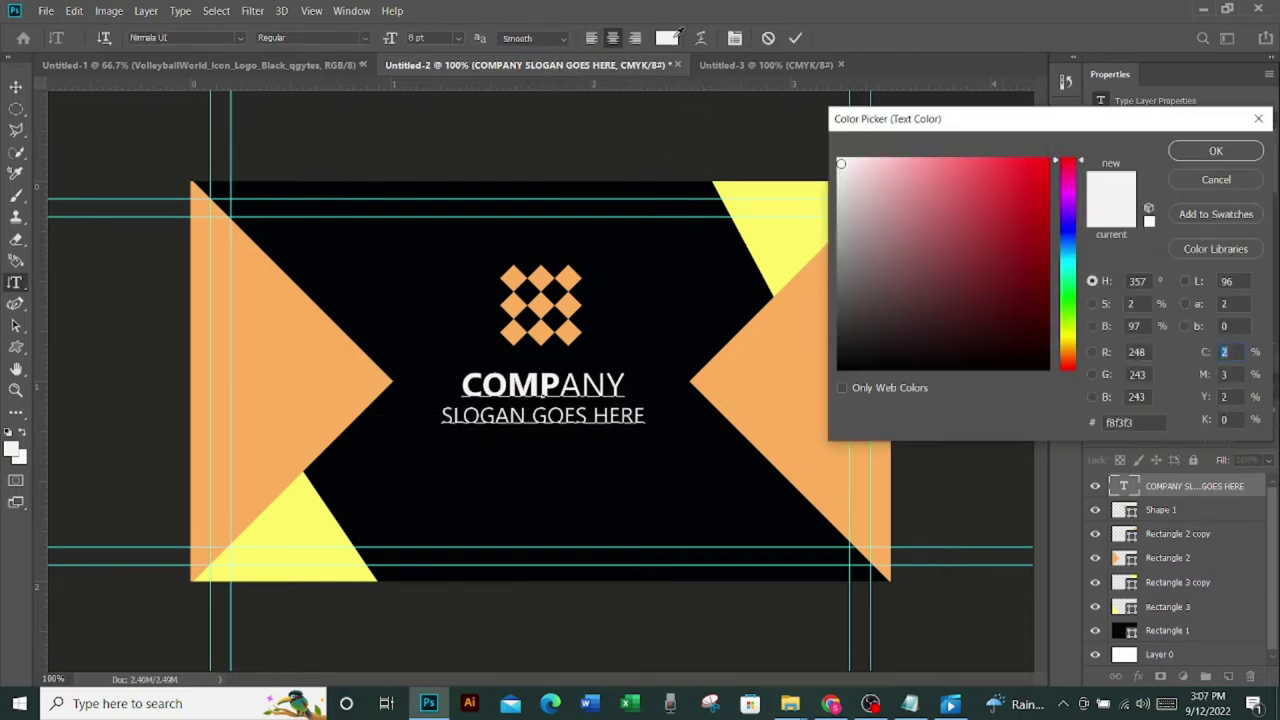
left_click(786, 205)
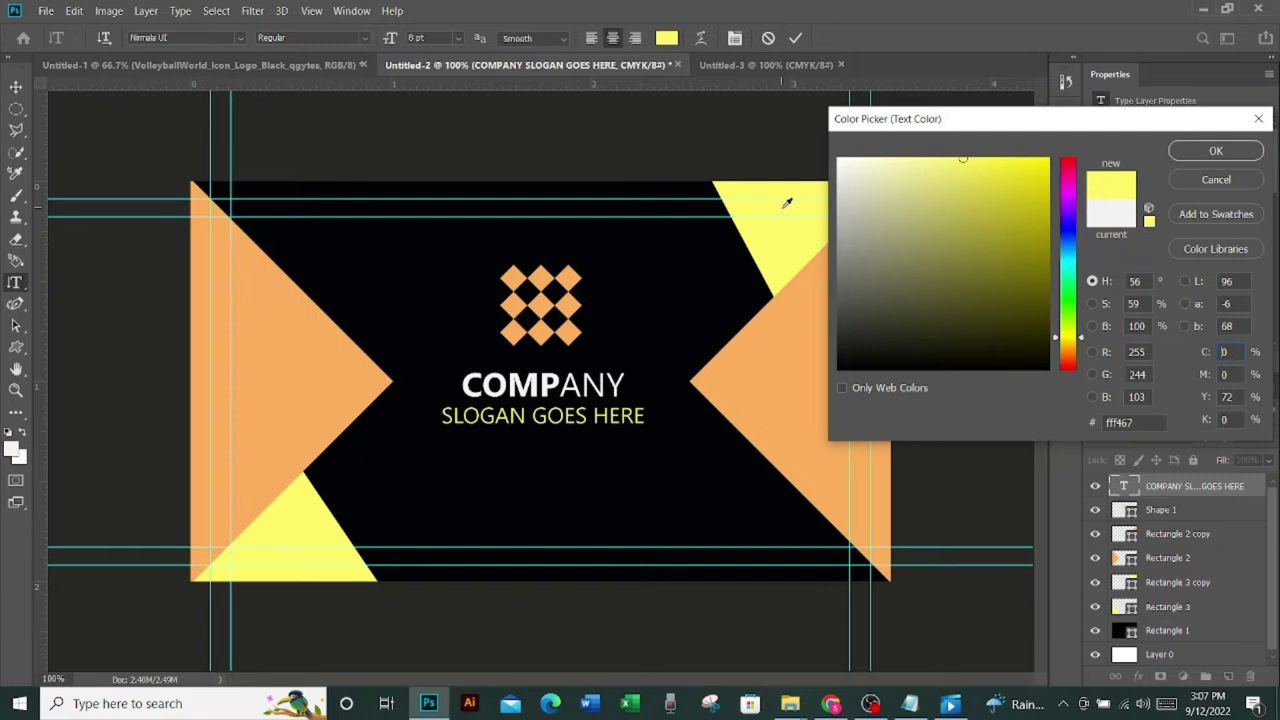
left_click(810, 323)
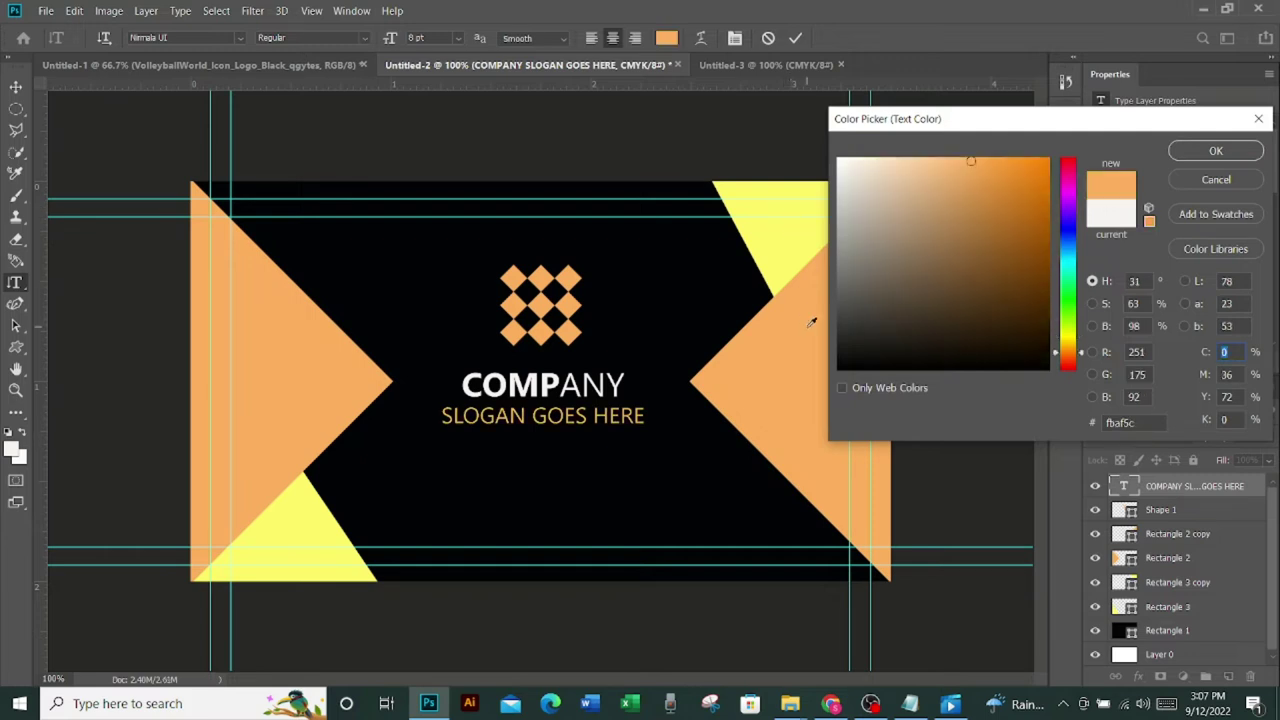
left_click(780, 261)
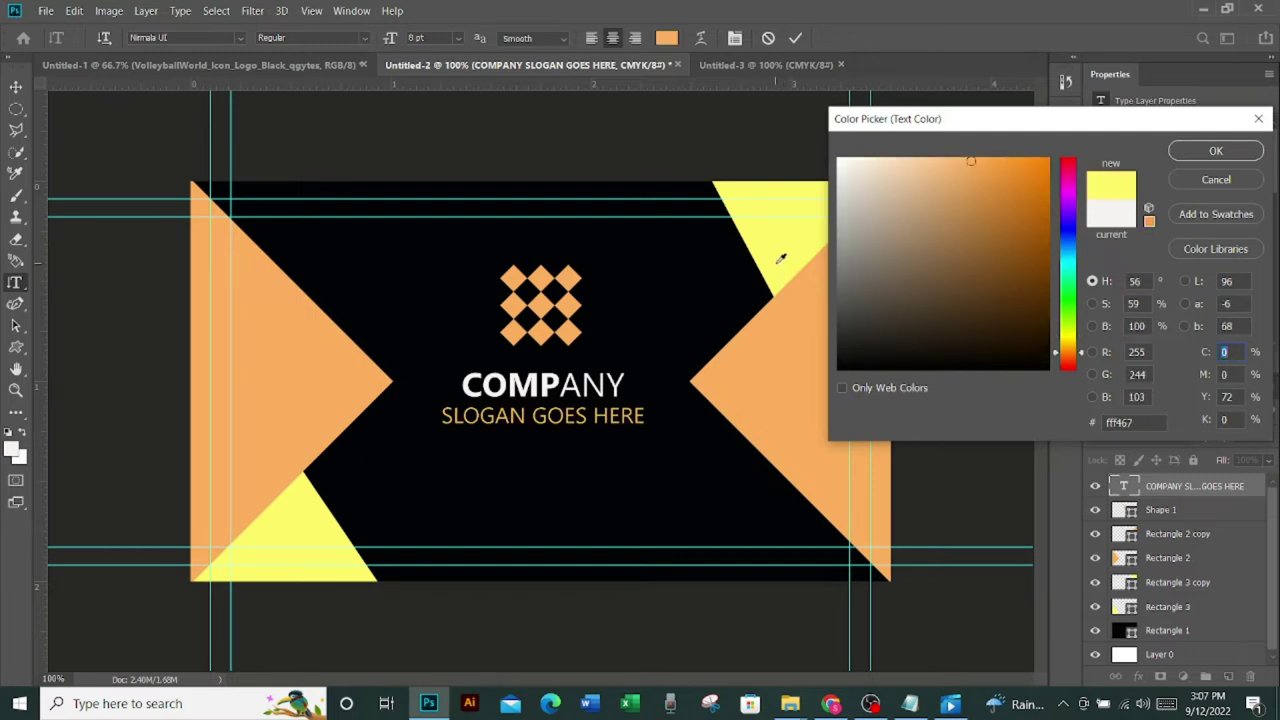
left_click(1185, 152)
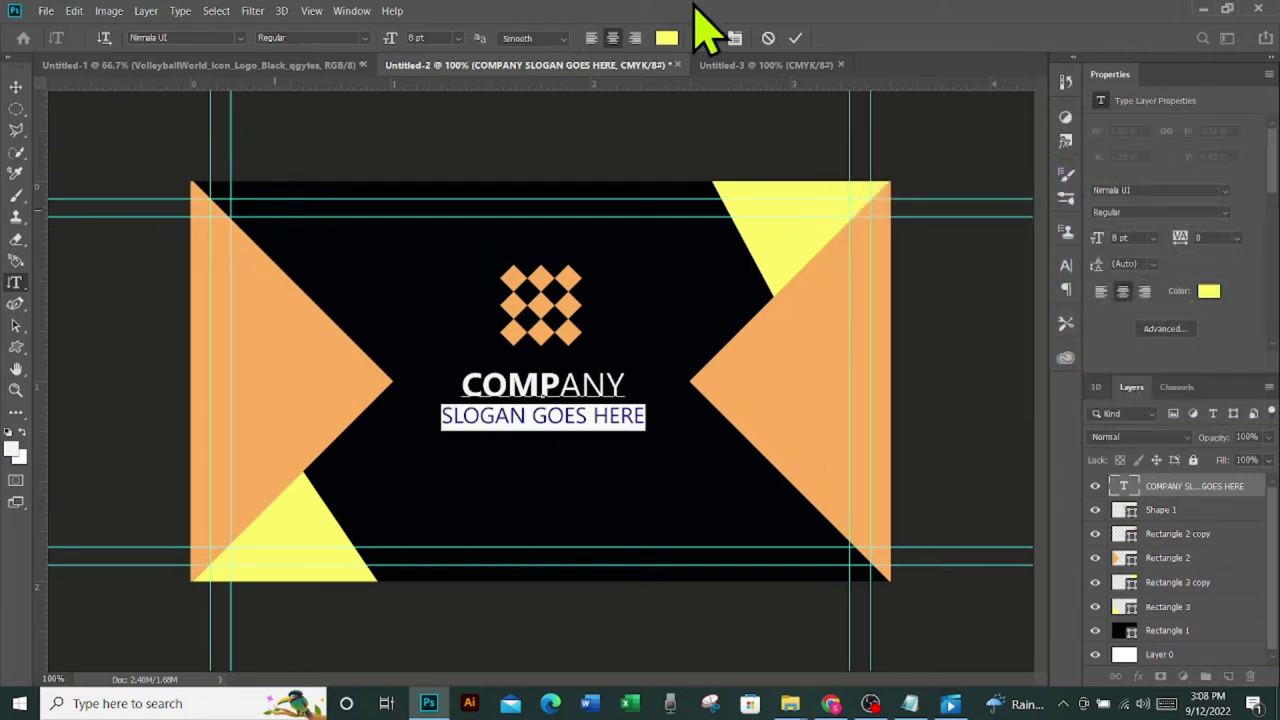
left_click(795, 38)
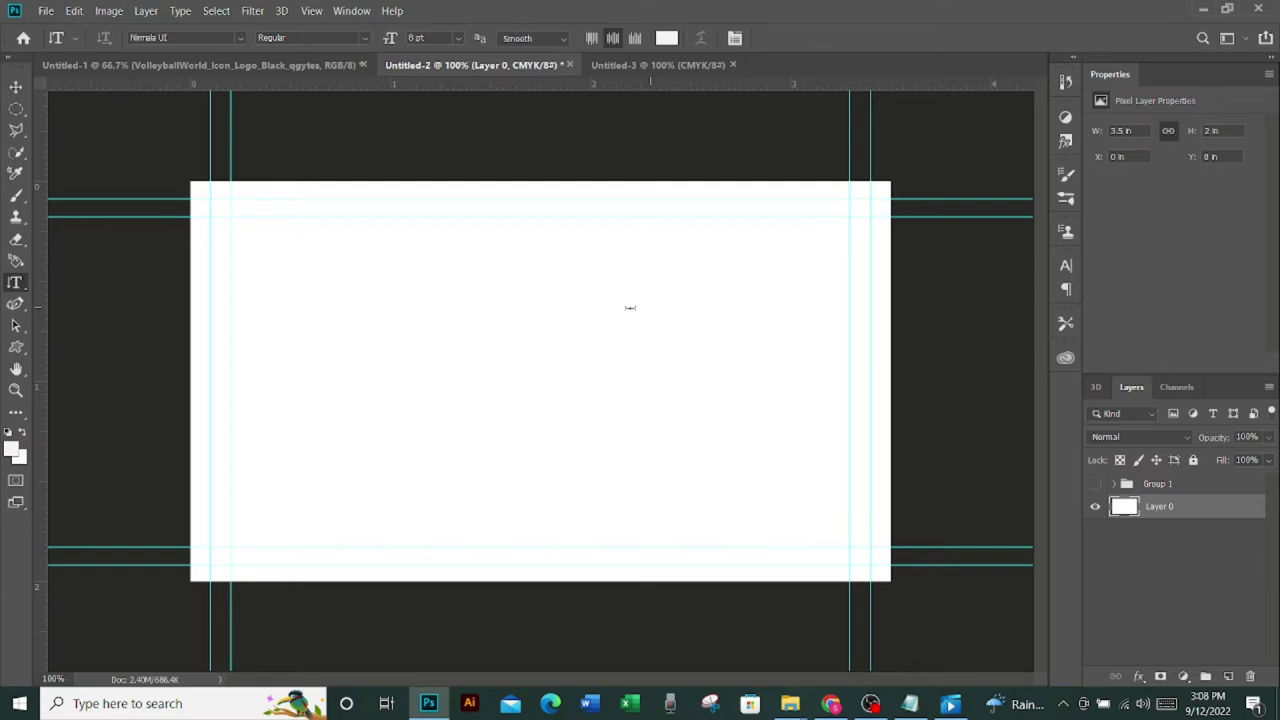
Create a full-card rectangle for the back, with an empty layer above it
right_click(17, 348)
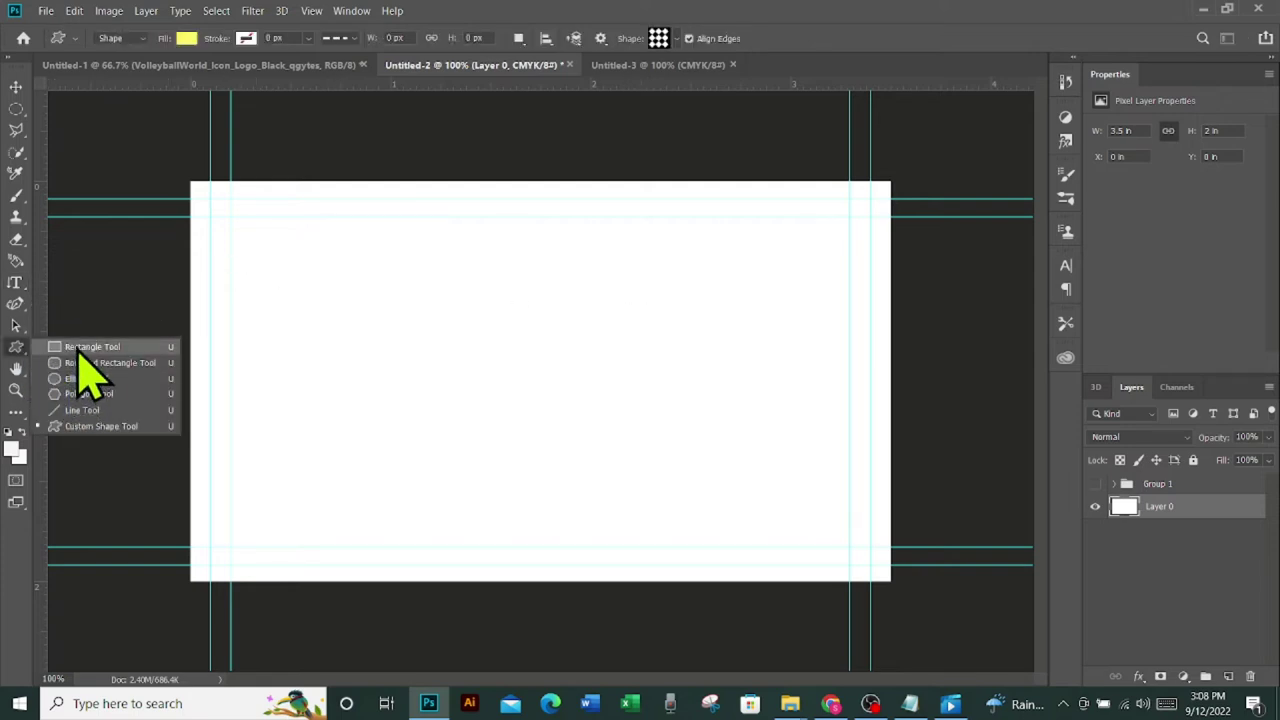
left_click(82, 347)
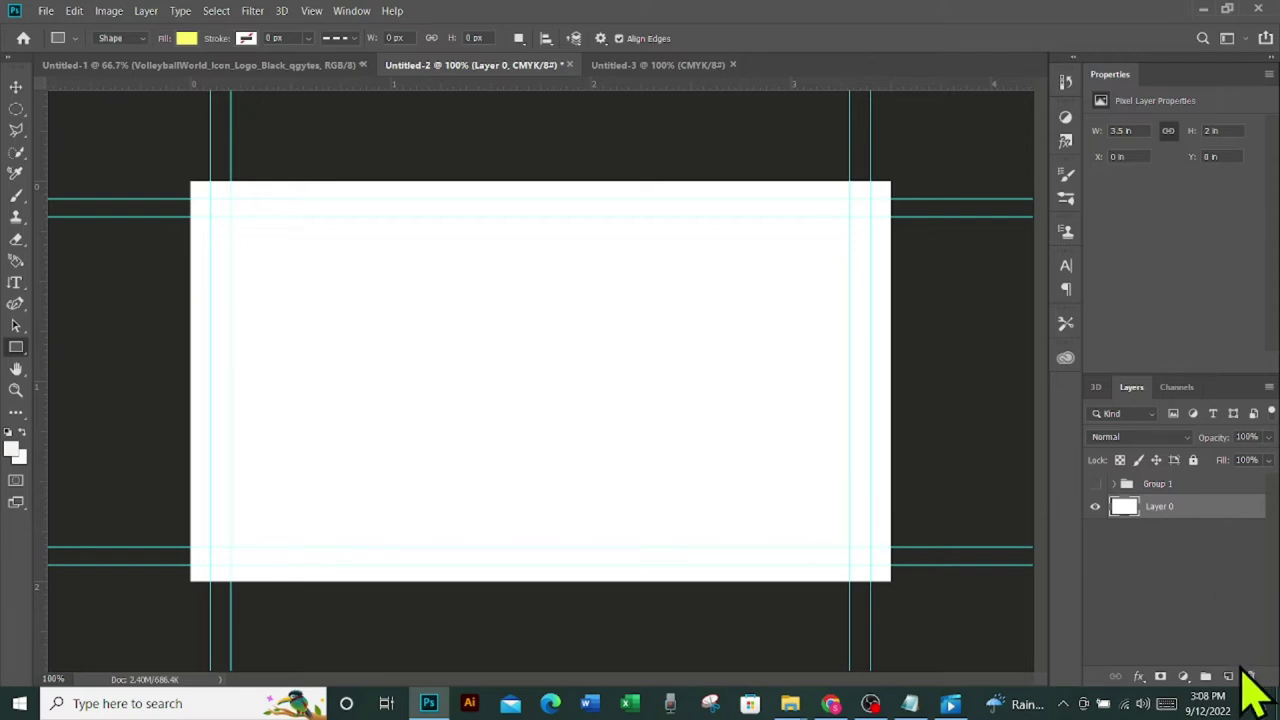
left_click(1229, 677)
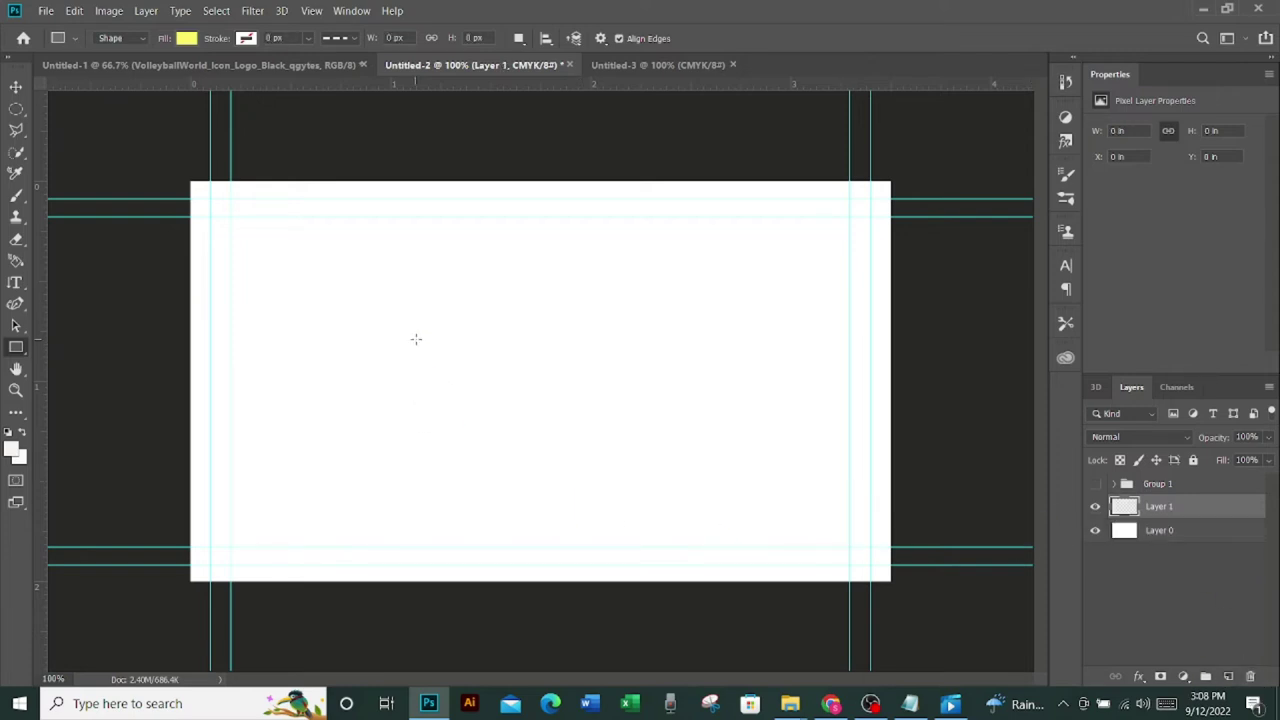
left_click(16, 87)
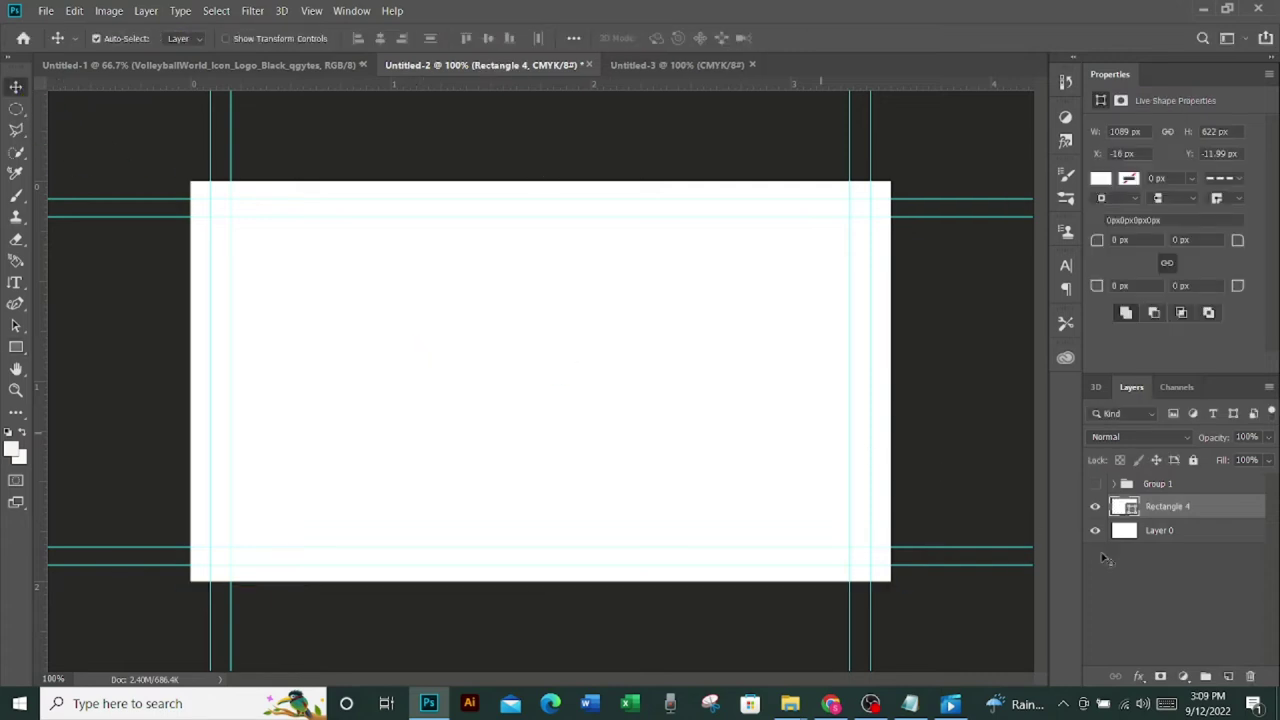
left_click(1229, 677)
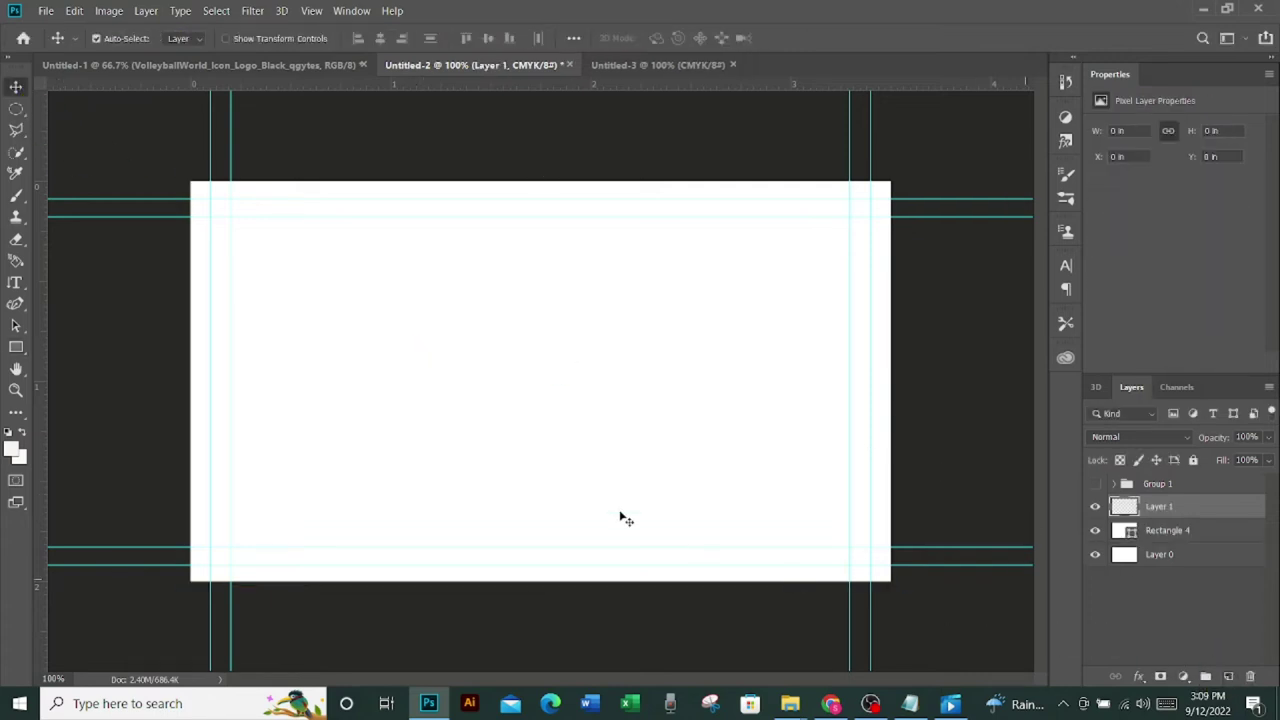
left_click(15, 352)
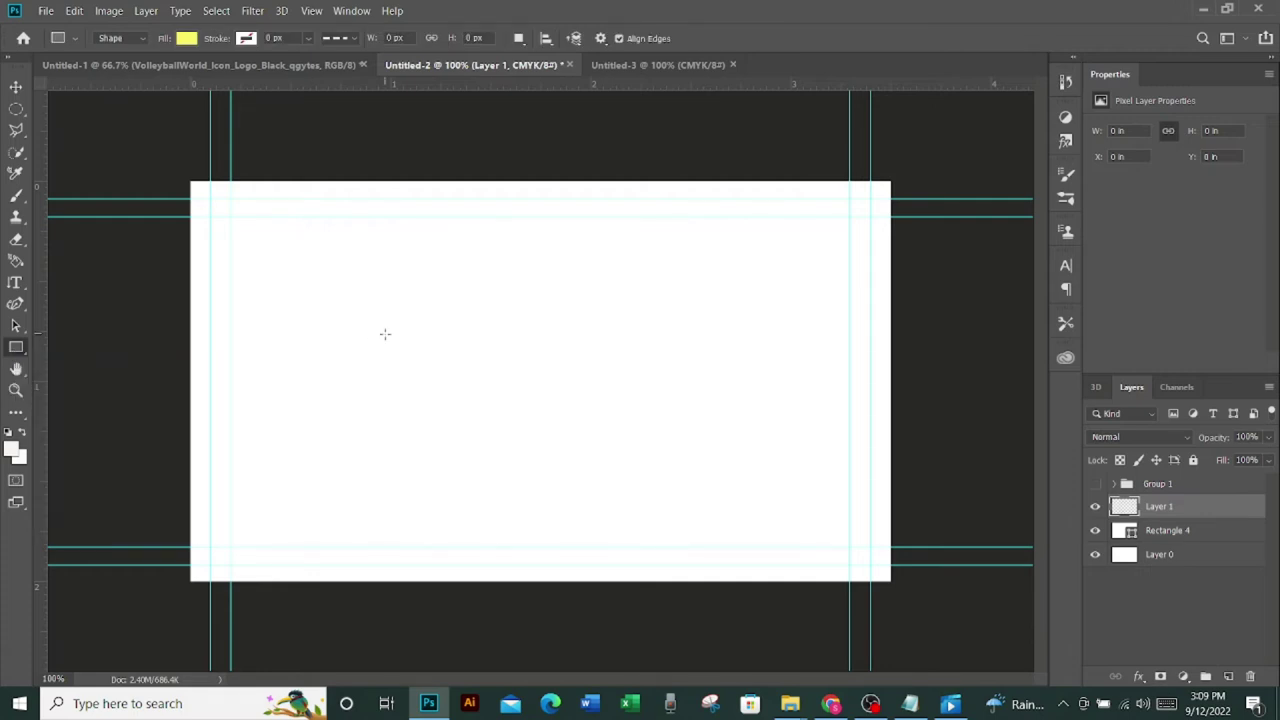
Draw a square over the card's left side and fill it with black
mouse_move(385, 334)
left_mouse_down()
mouse_move(523, 446)
mouse_move(684, 533)
left_mouse_up()
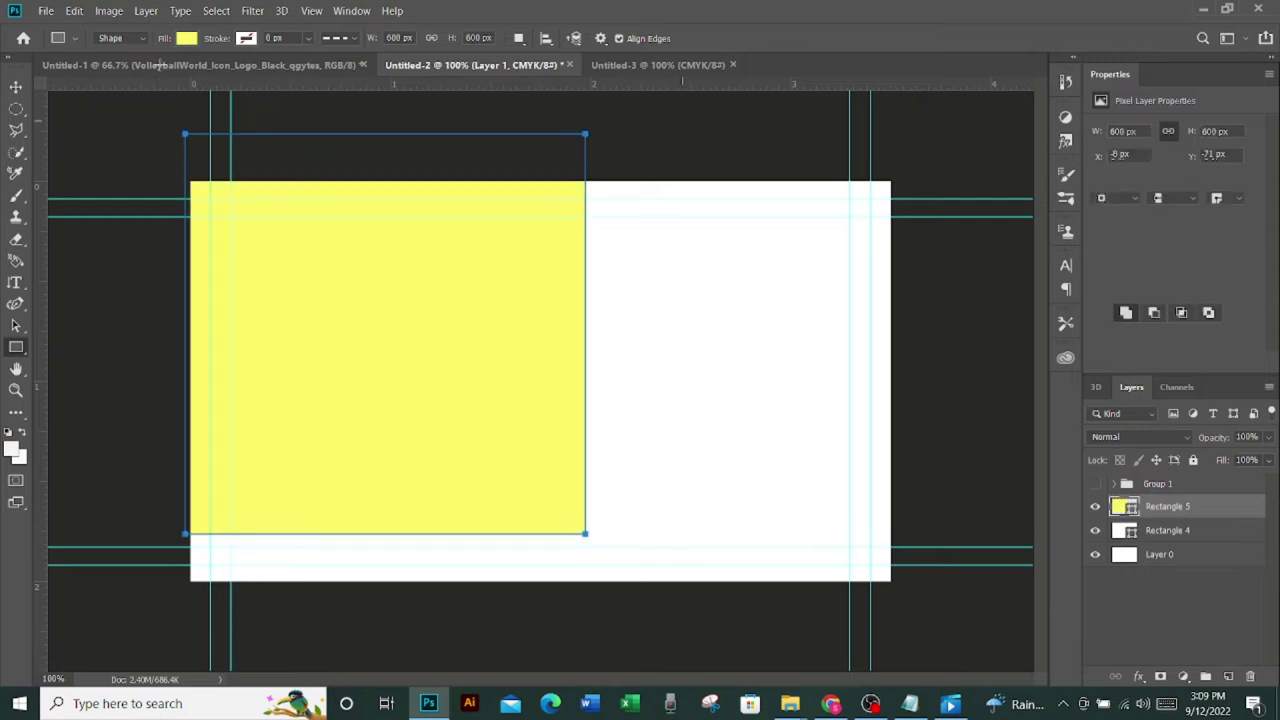
left_click(189, 40)
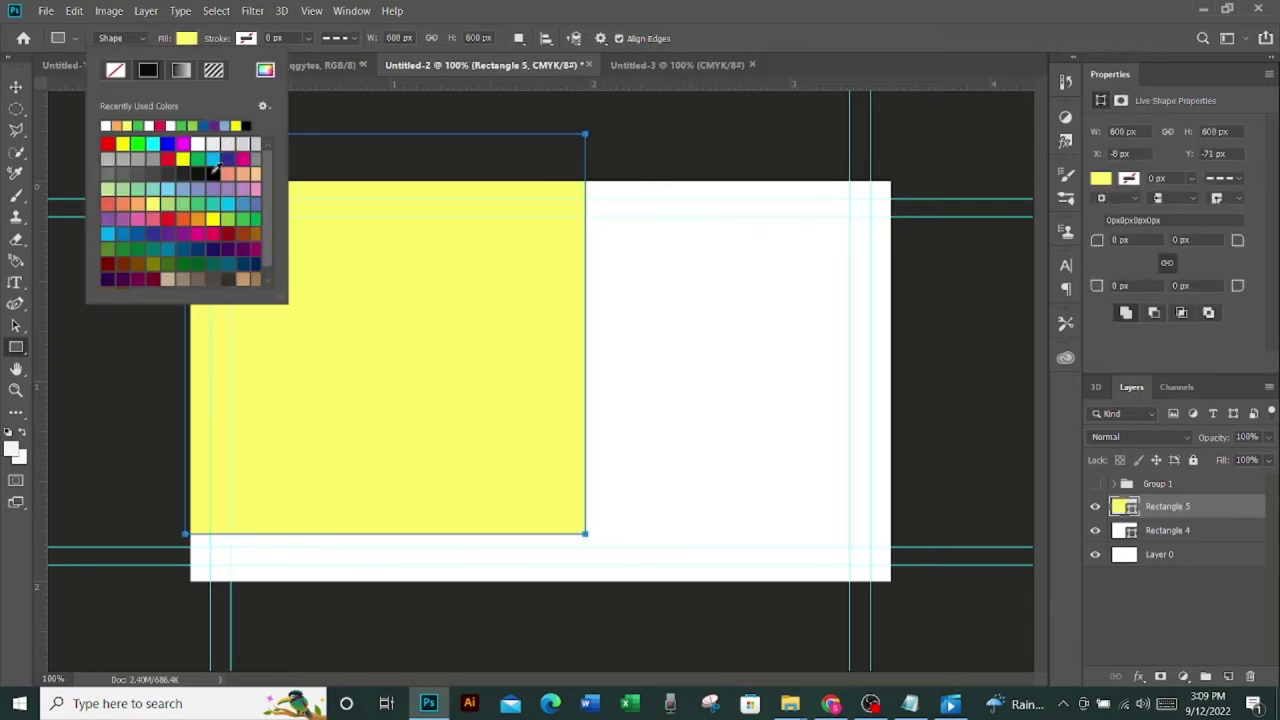
left_click(198, 171)
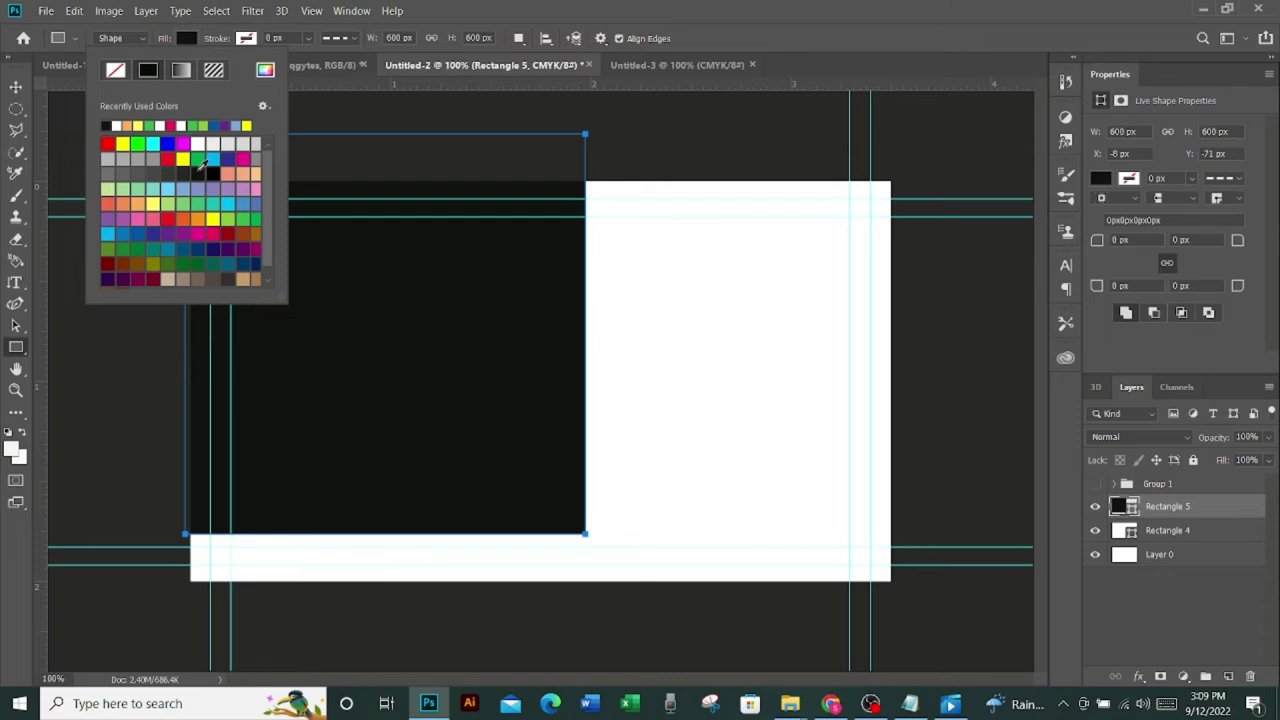
left_click(15, 87)
Rotate and enlarge the black square to about 67° to form a slanted band
key("ctrl+t")
mouse_move(650, 290)
left_mouse_down()
mouse_move(537, 637)
mouse_move(546, 619)
left_mouse_up()
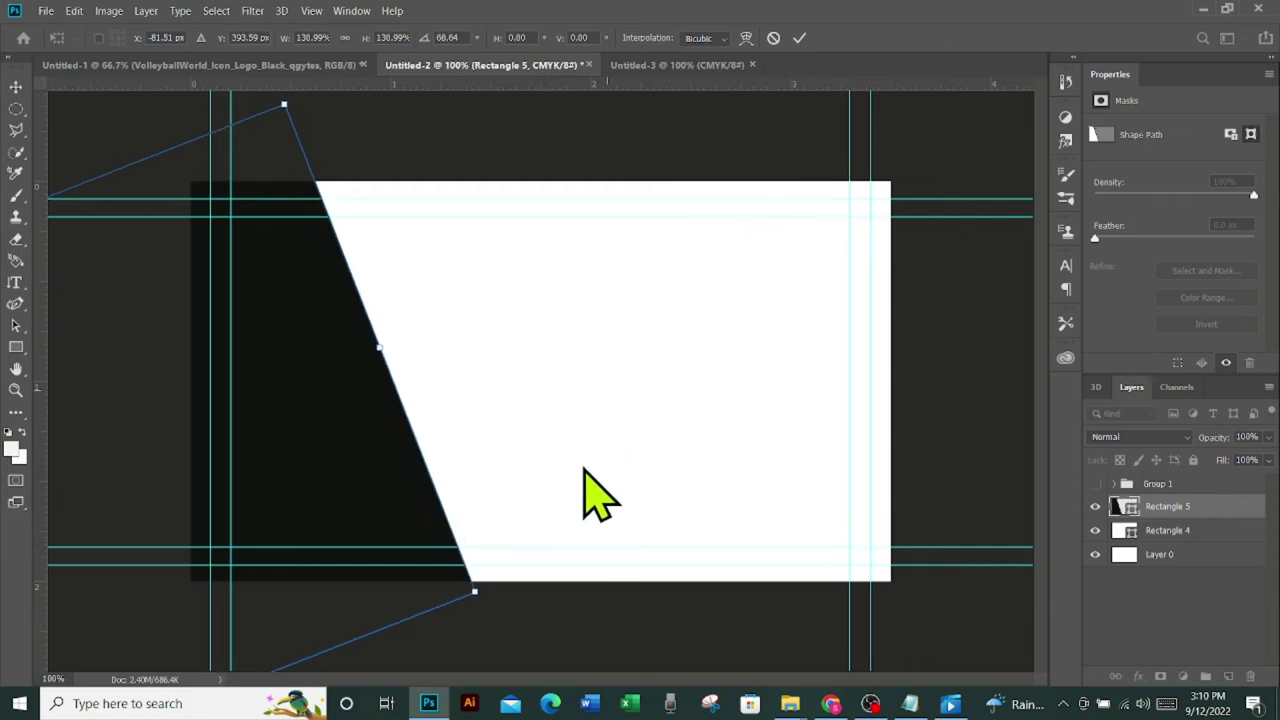
left_click_drag(532, 597, 540, 590)
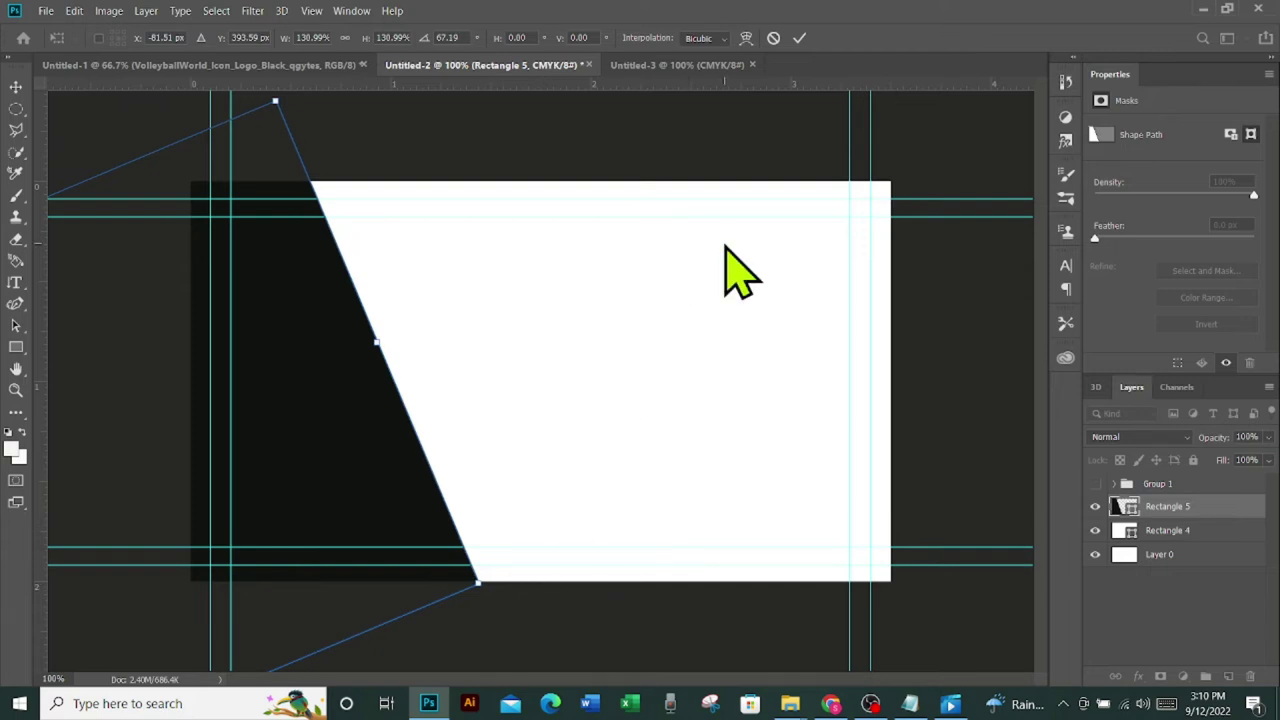
left_click(799, 38)
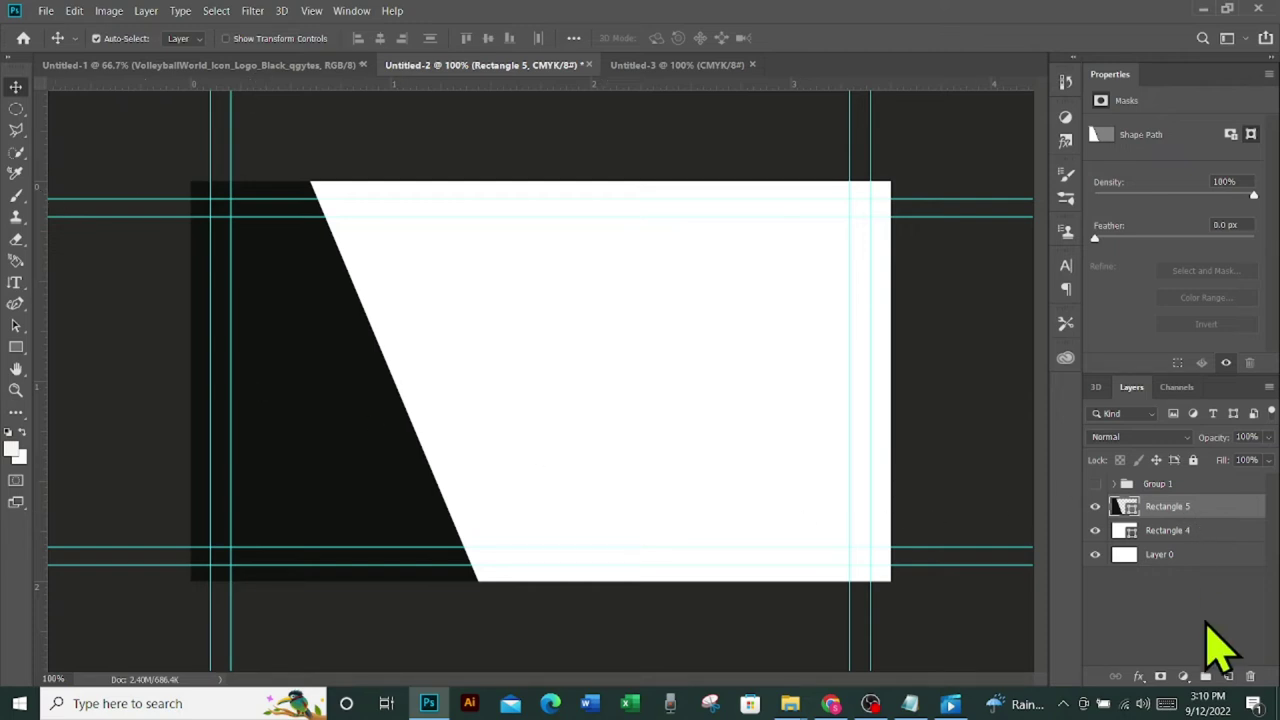
Add a new layer and draw a small shape at the card's top-left corner
left_click(1228, 676)
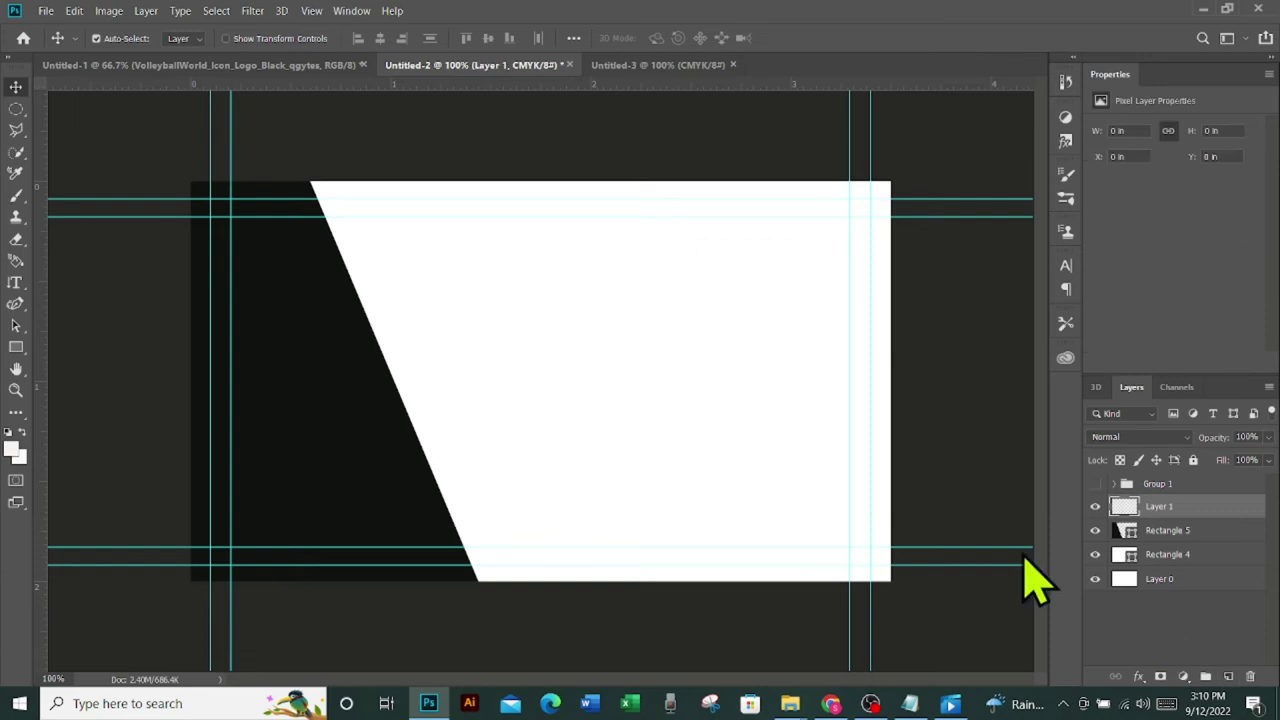
left_click(16, 347)
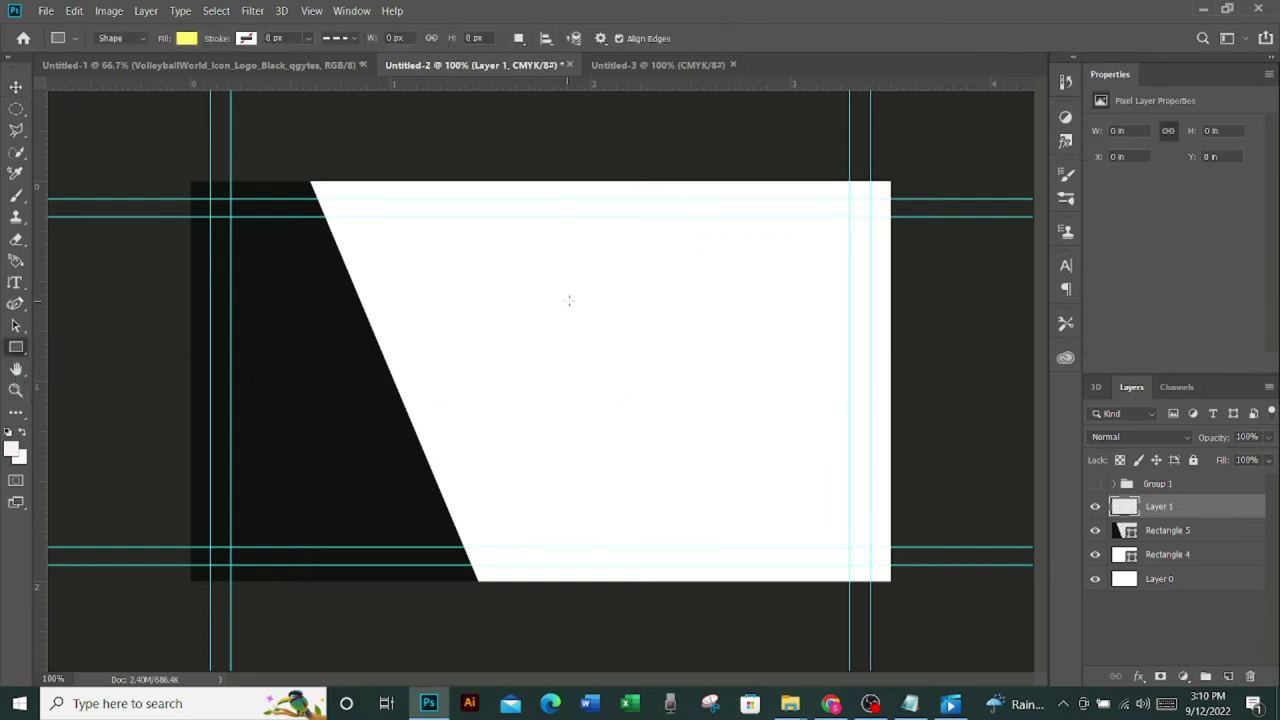
left_click_drag(594, 314, 640, 368)
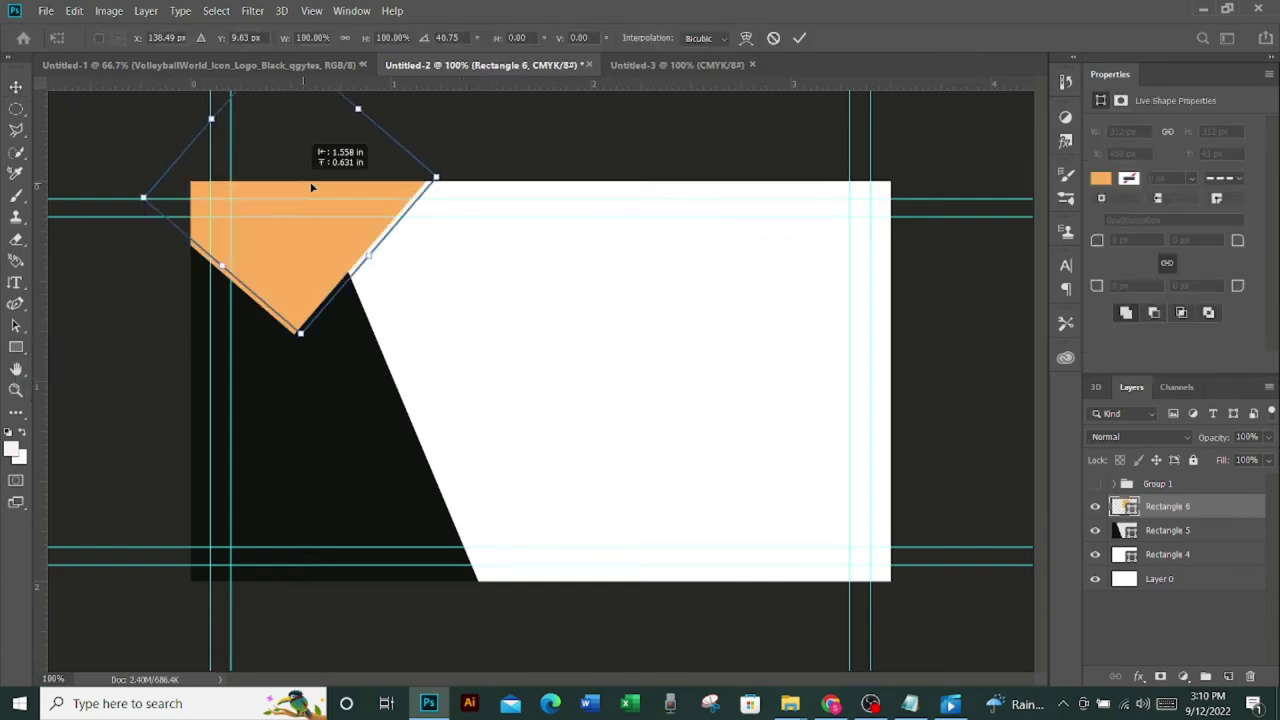
left_click(799, 38)
Reorder the orange triangle against the black band, nudge it right, and drag in the QR image
mouse_move(1228, 508)
left_mouse_down()
mouse_move(1224, 530)
mouse_move(1217, 505)
left_mouse_up()
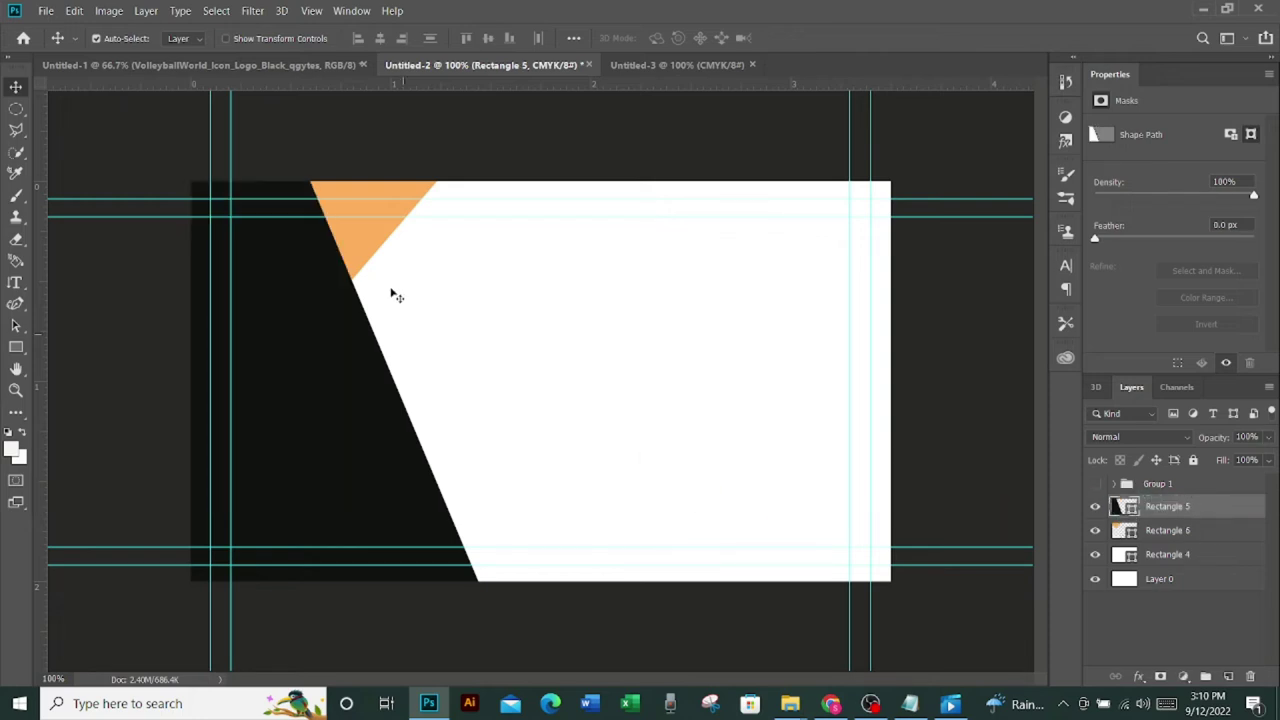
left_click_drag(365, 236, 378, 229)
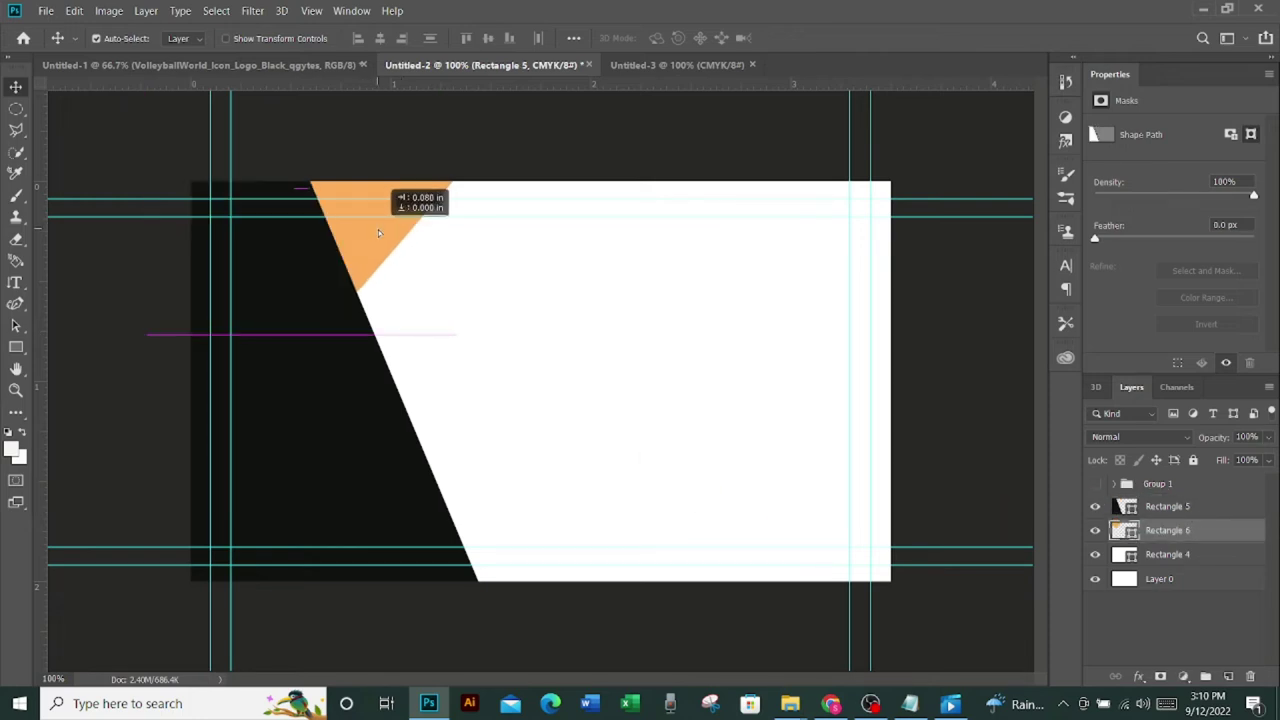
left_click_drag(434, 200, 467, 397)
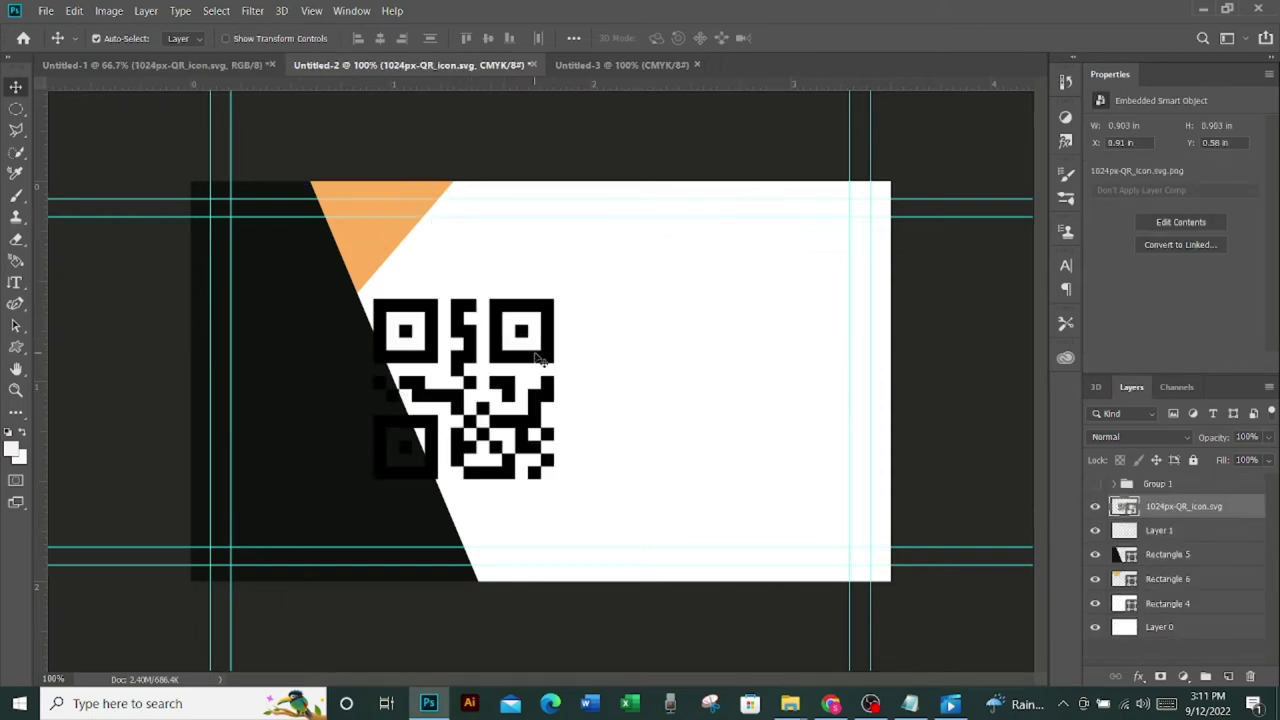
Shrink the QR code onto the black area and place a white square behind it
left_click_drag(536, 357, 358, 462)
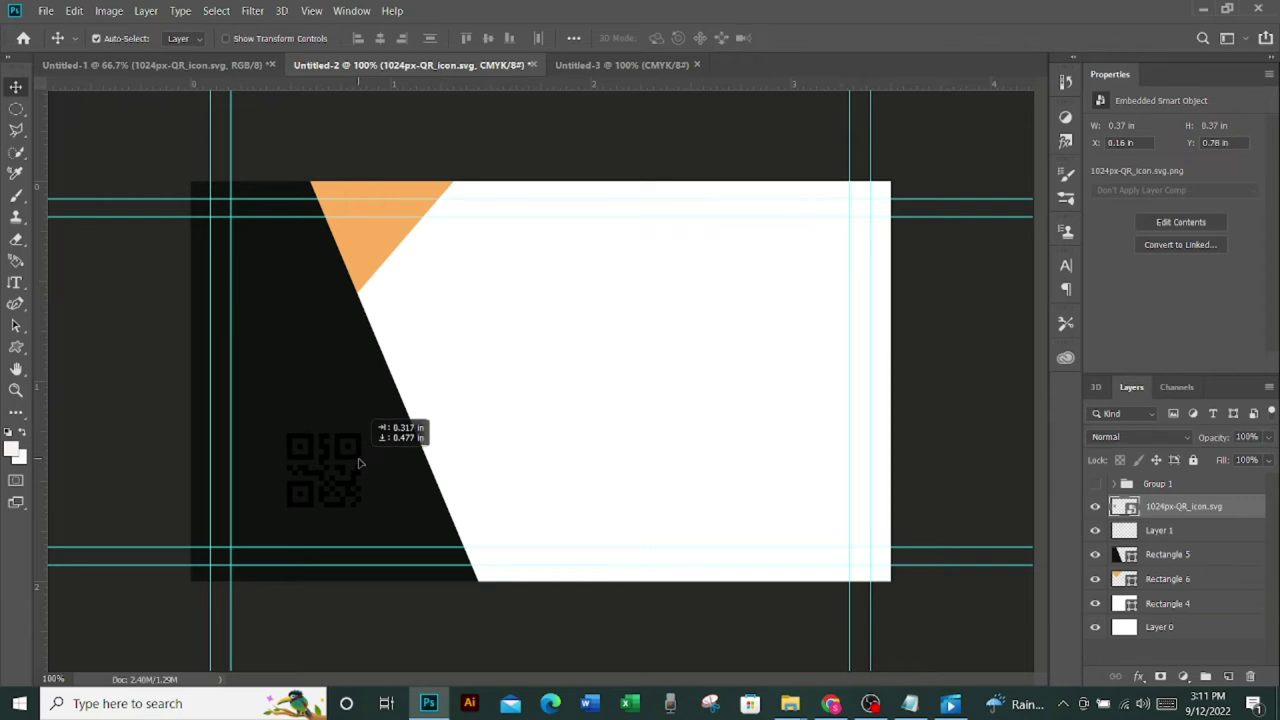
left_click(1160, 530)
key("u")
left_click_drag(508, 328, 602, 422)
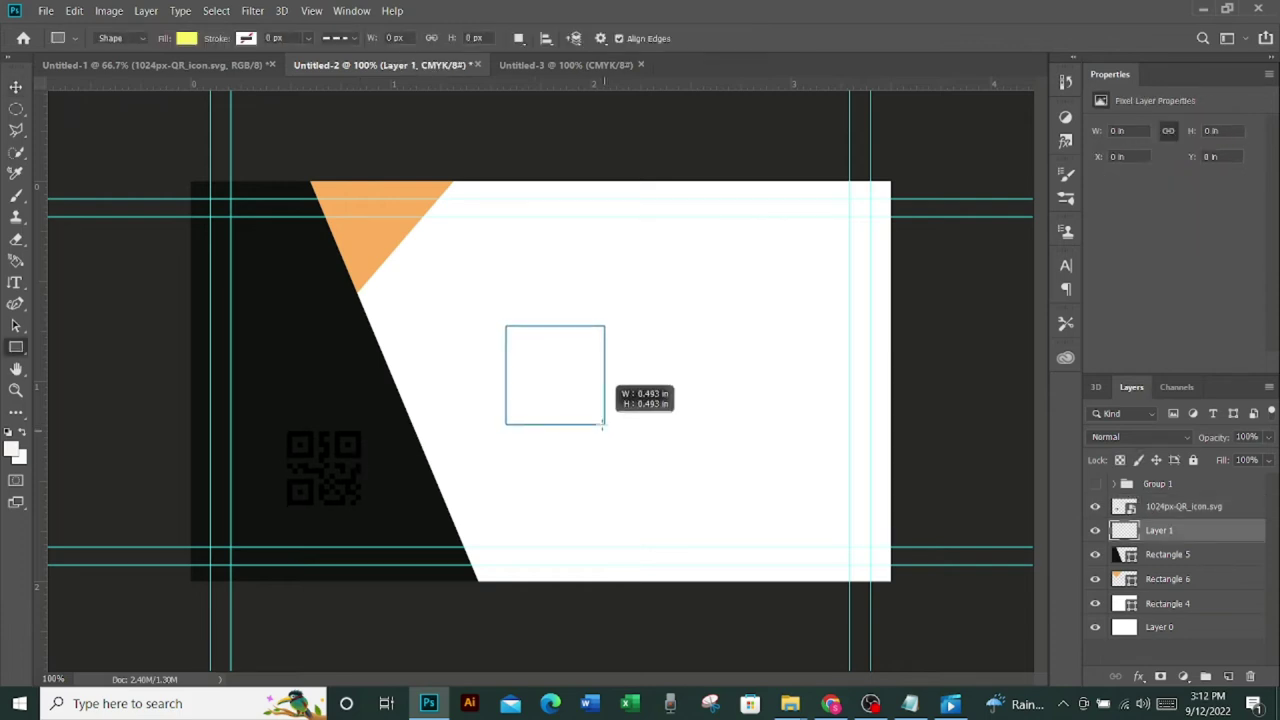
key("v")
mouse_move(594, 370)
left_mouse_down()
mouse_move(350, 465)
mouse_move(344, 491)
left_mouse_up()
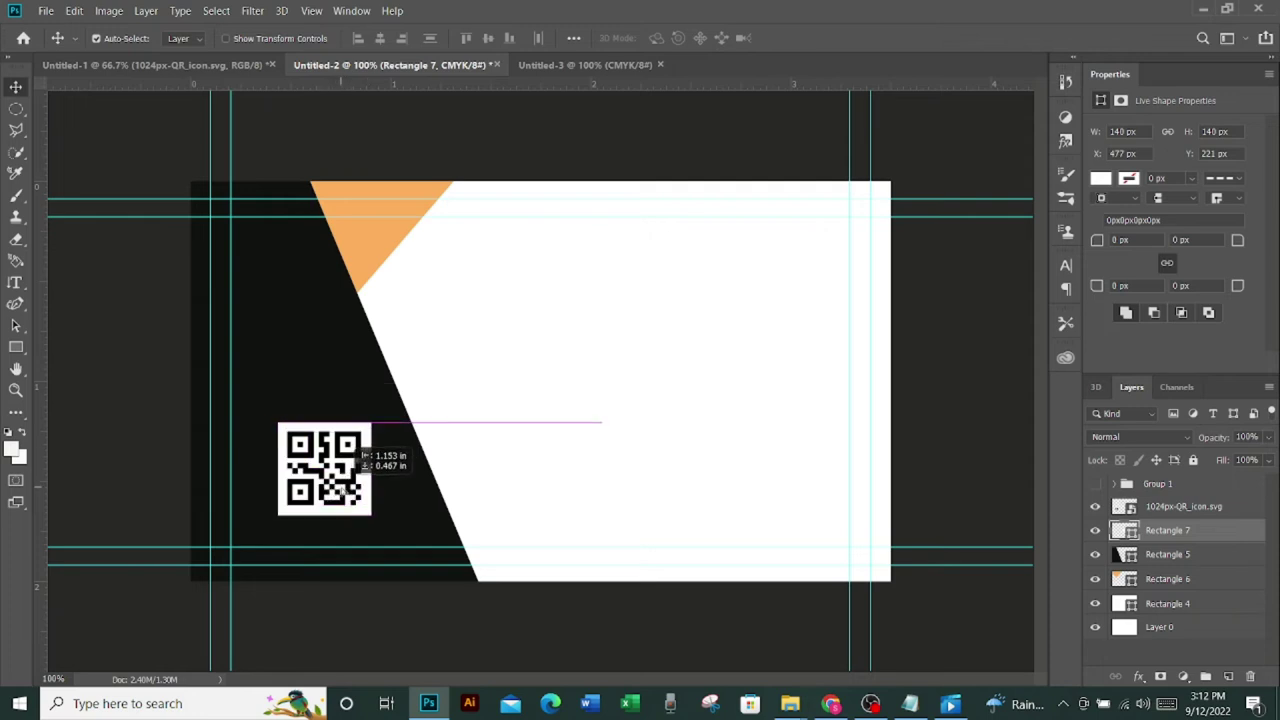
Resize the white square to frame the QR code, then duplicate it
key("ctrl+t")
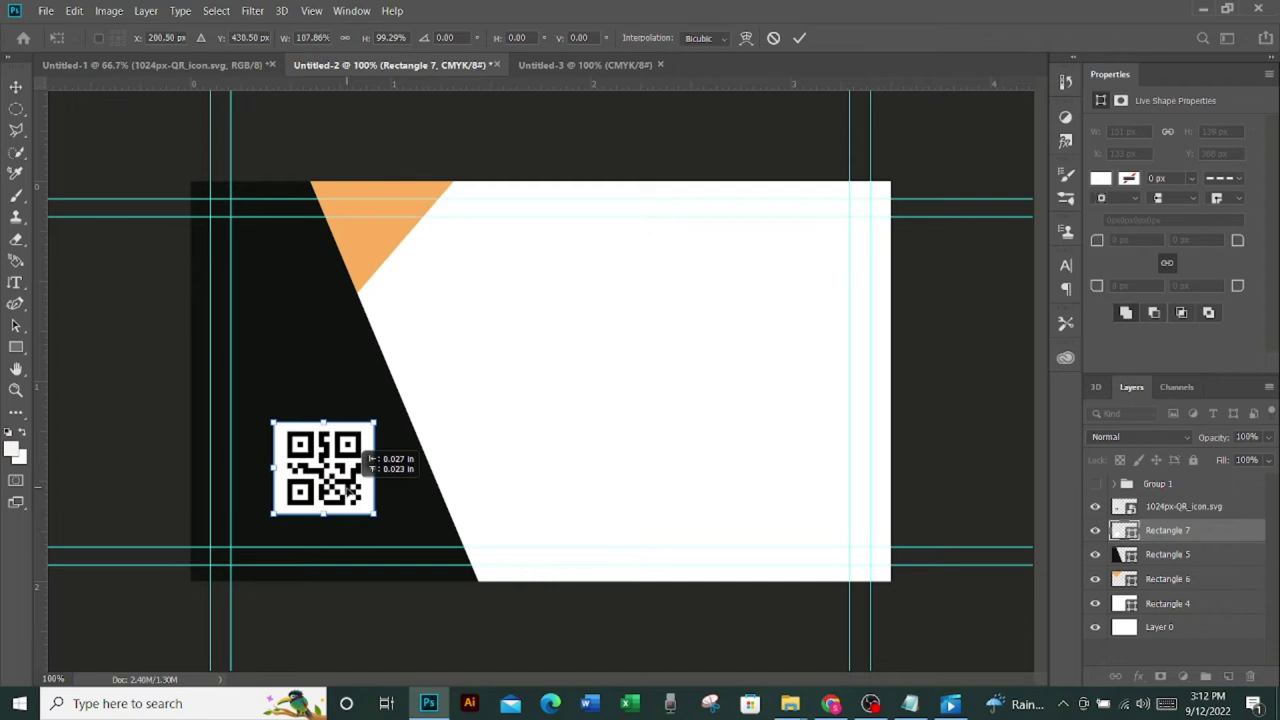
left_click(800, 40)
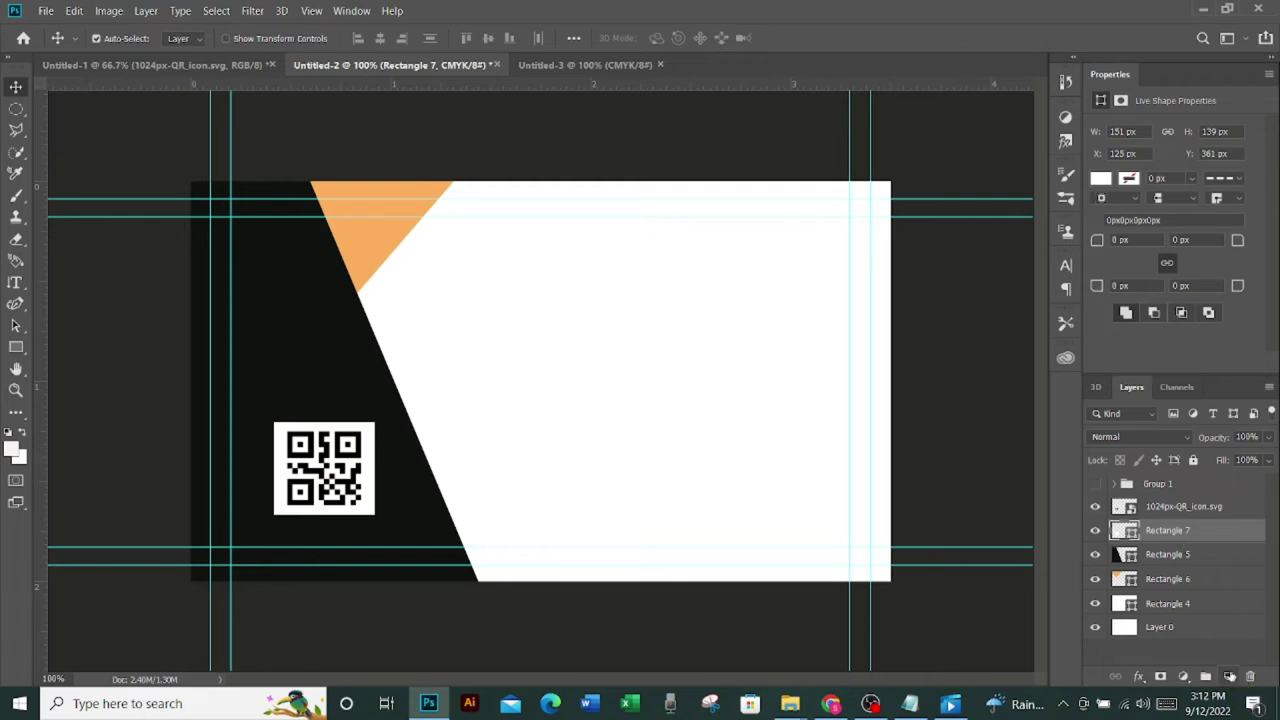
left_click(1229, 676)
left_click(16, 348)
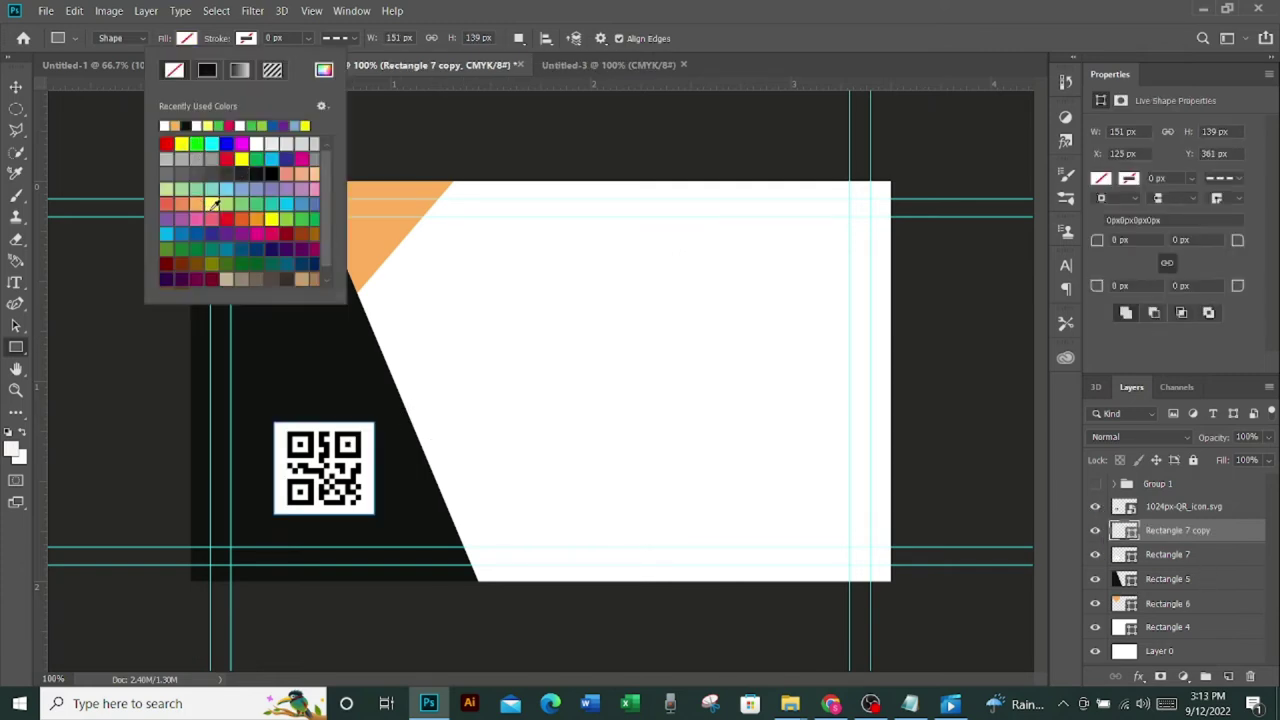
Give the square copy a solid yellow 7.41 px stroke around the QR code
left_click(213, 204)
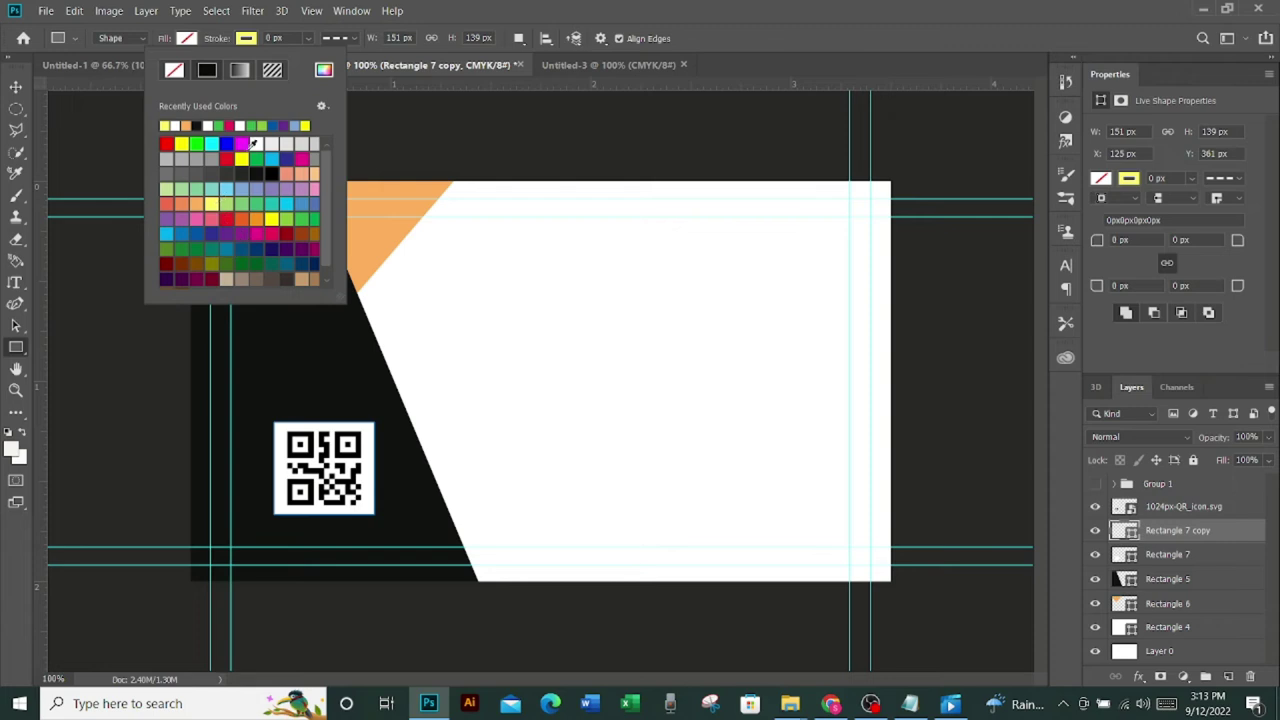
left_click(306, 38)
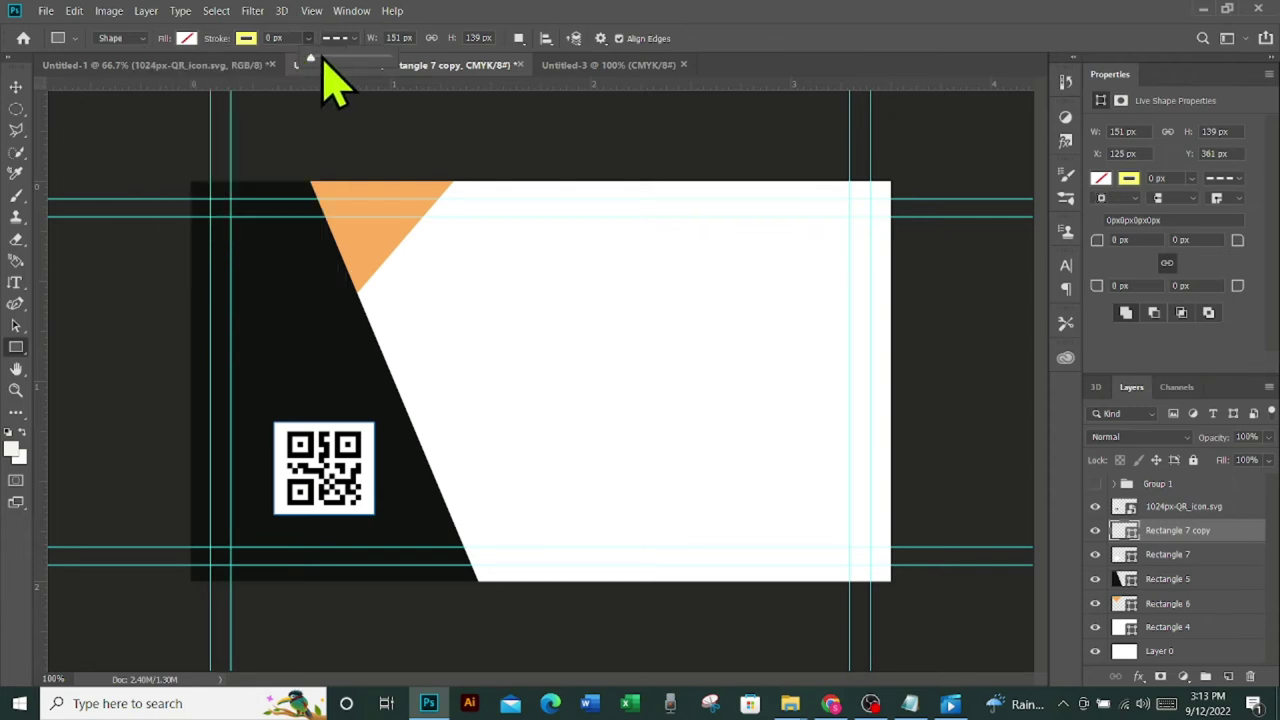
left_click(345, 38)
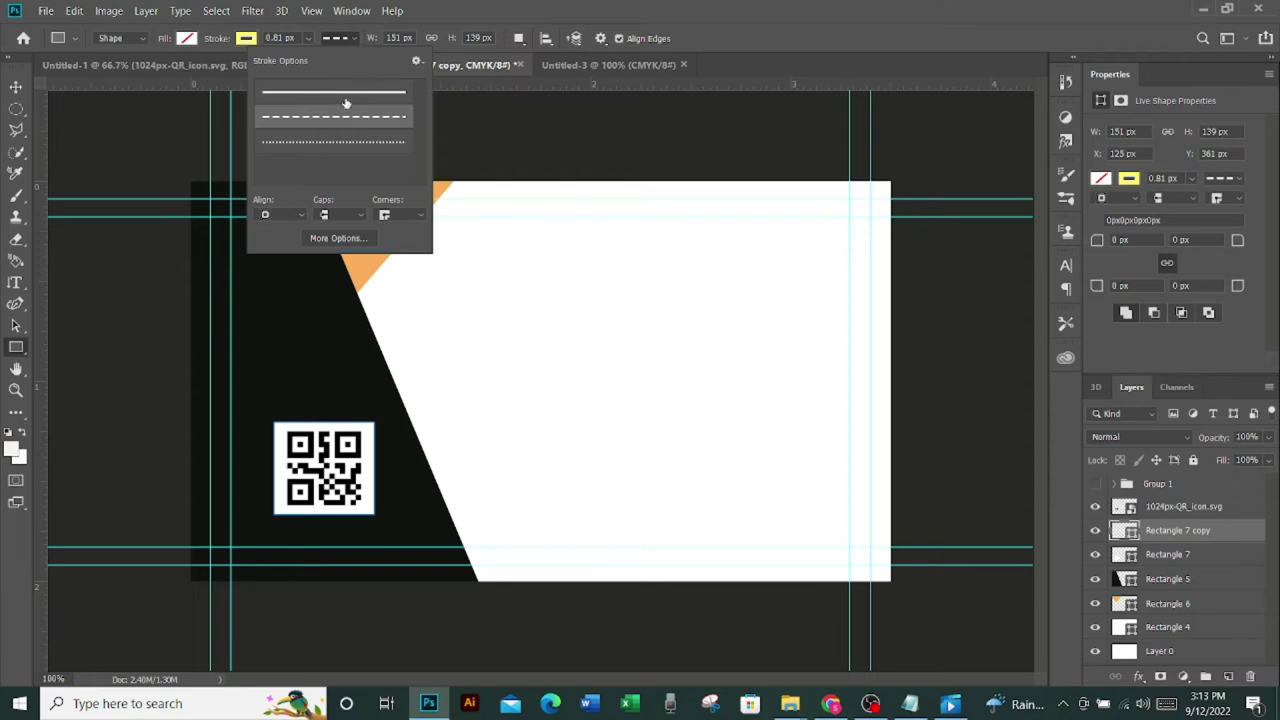
left_click(345, 95)
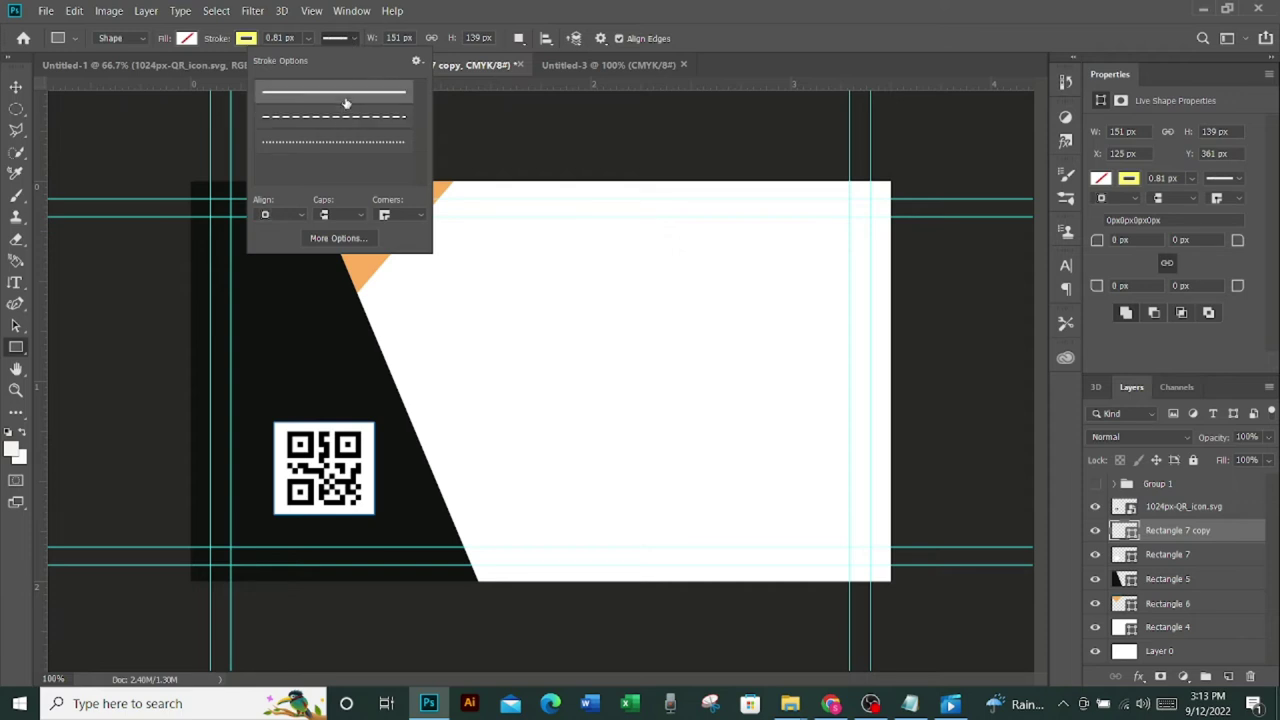
left_click(307, 38)
left_click_drag(300, 57, 316, 57)
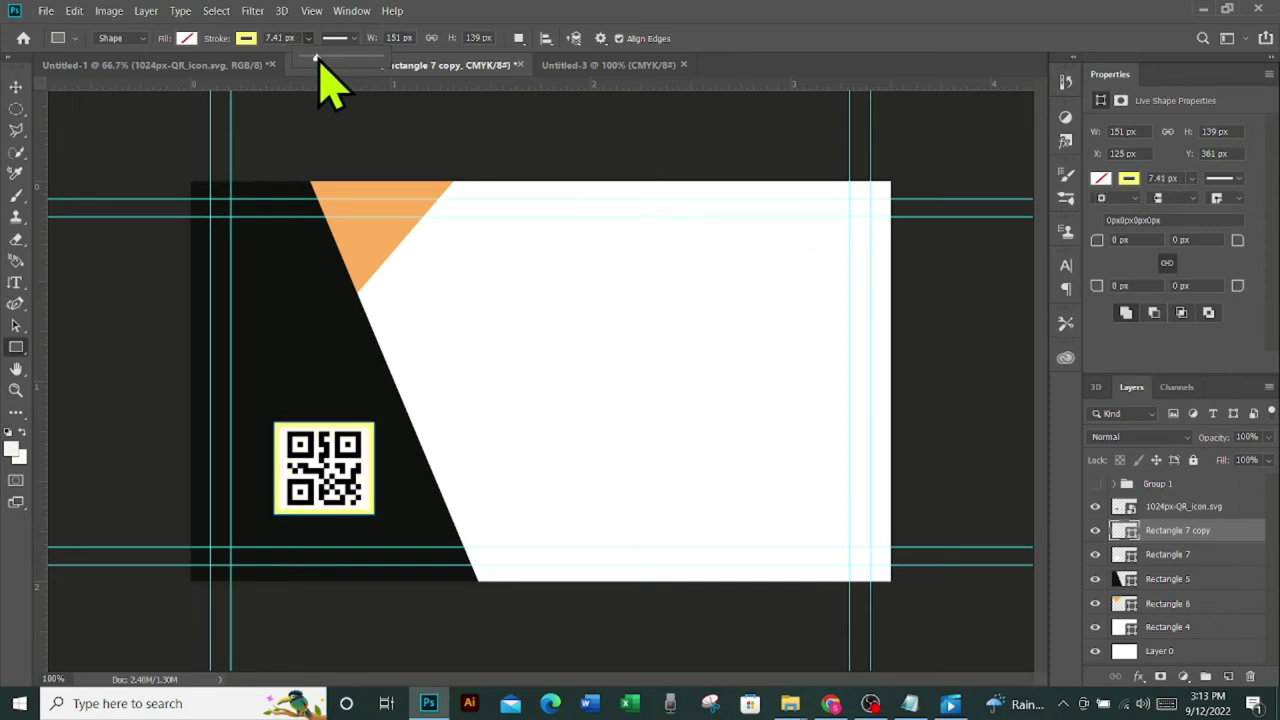
left_click(16, 87)
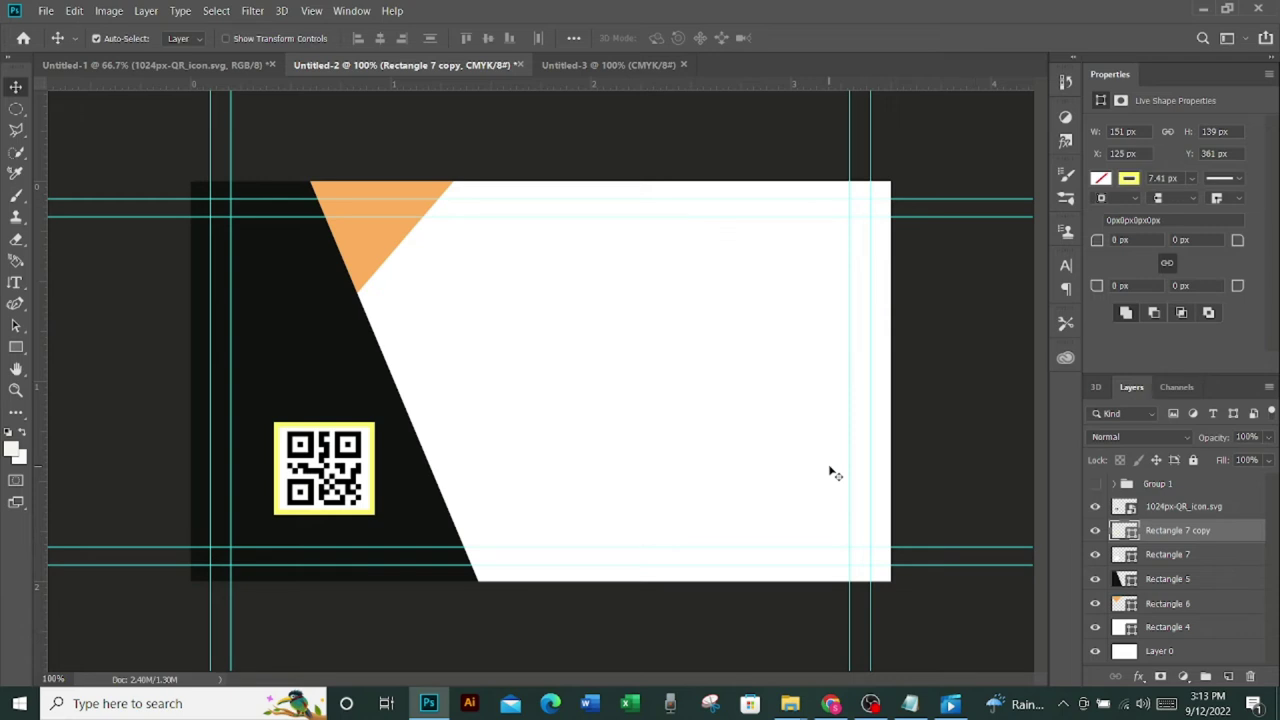
Paste the orange diamond pattern, scale it to about 55%, and place it near the triangle
key("ctrl+v")
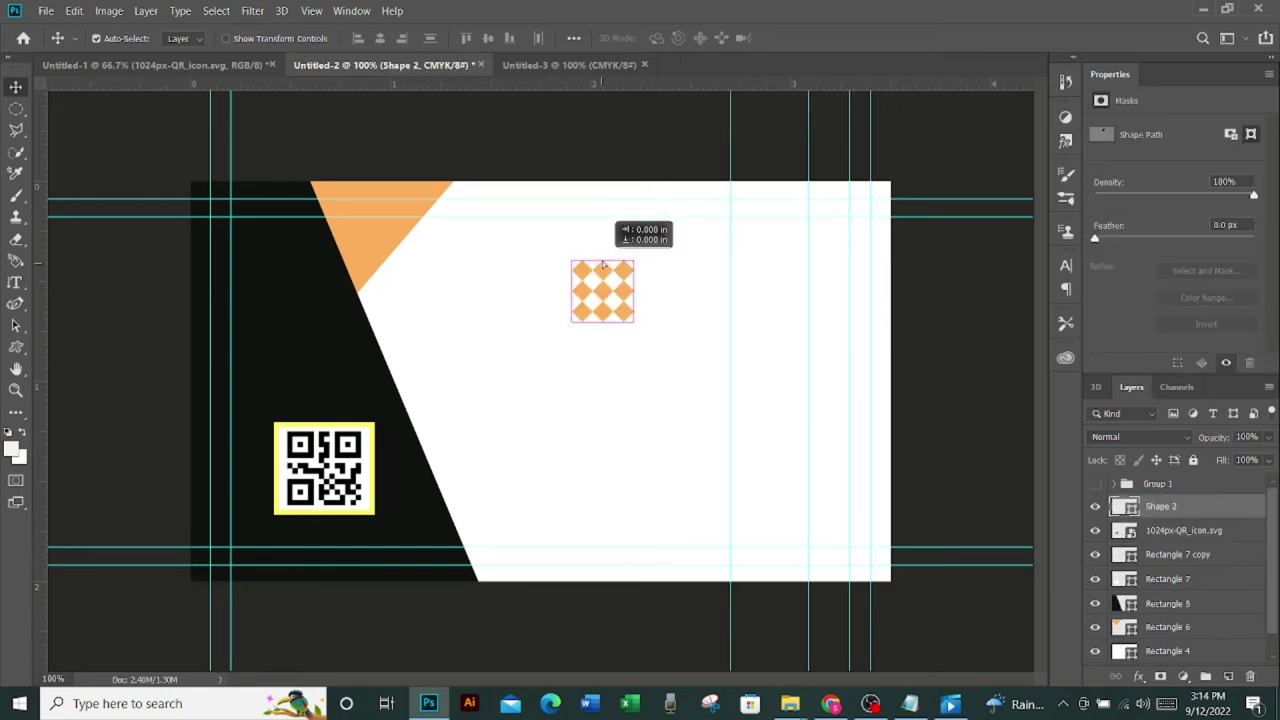
left_click_drag(602, 252, 602, 263)
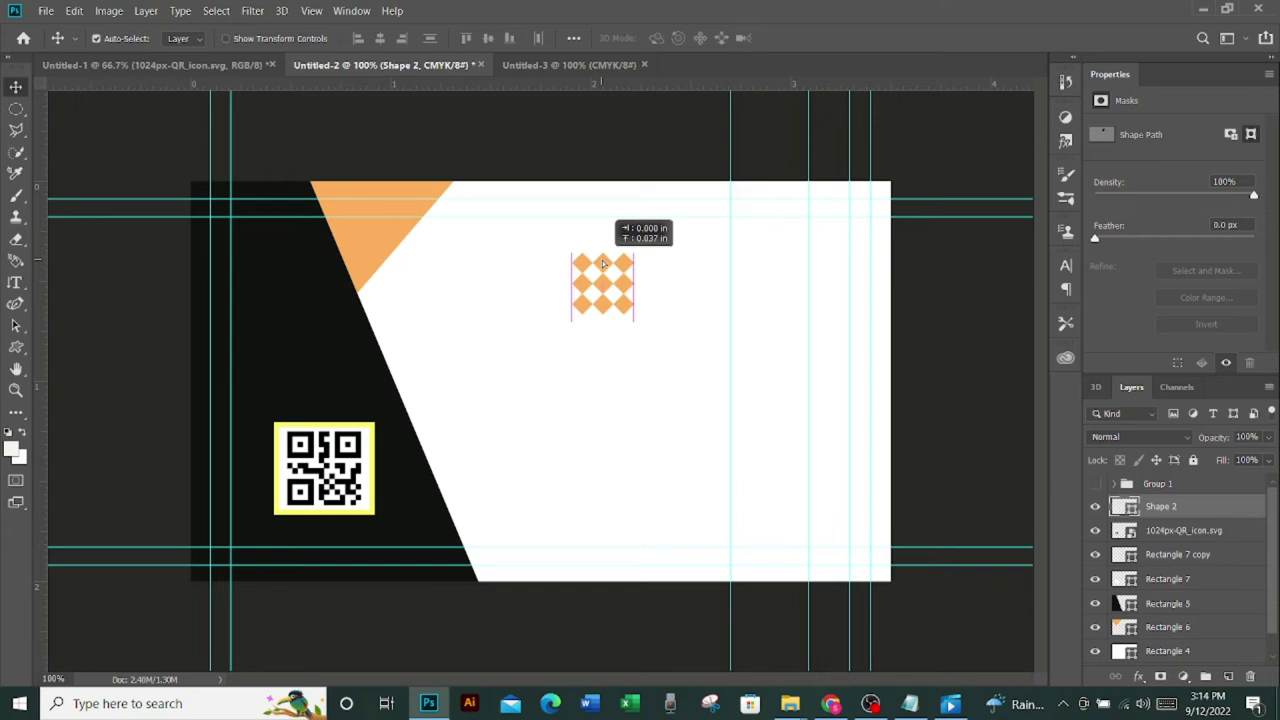
mouse_move(594, 261)
left_mouse_down()
mouse_move(543, 251)
mouse_move(528, 262)
left_mouse_up()
key("ctrl+t")
left_click_drag(504, 244, 512, 244)
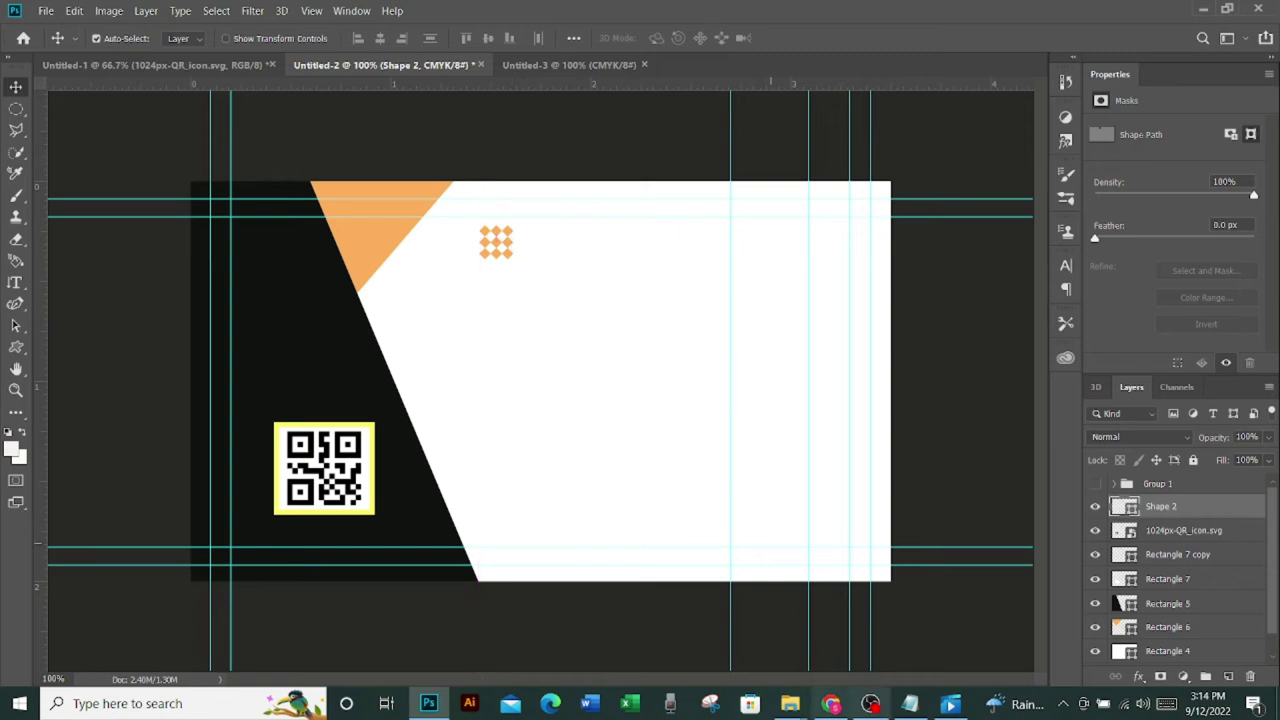
Copy the name and job title lines from the Notepad contact text, then switch back to Photoshop
left_click(912, 705)
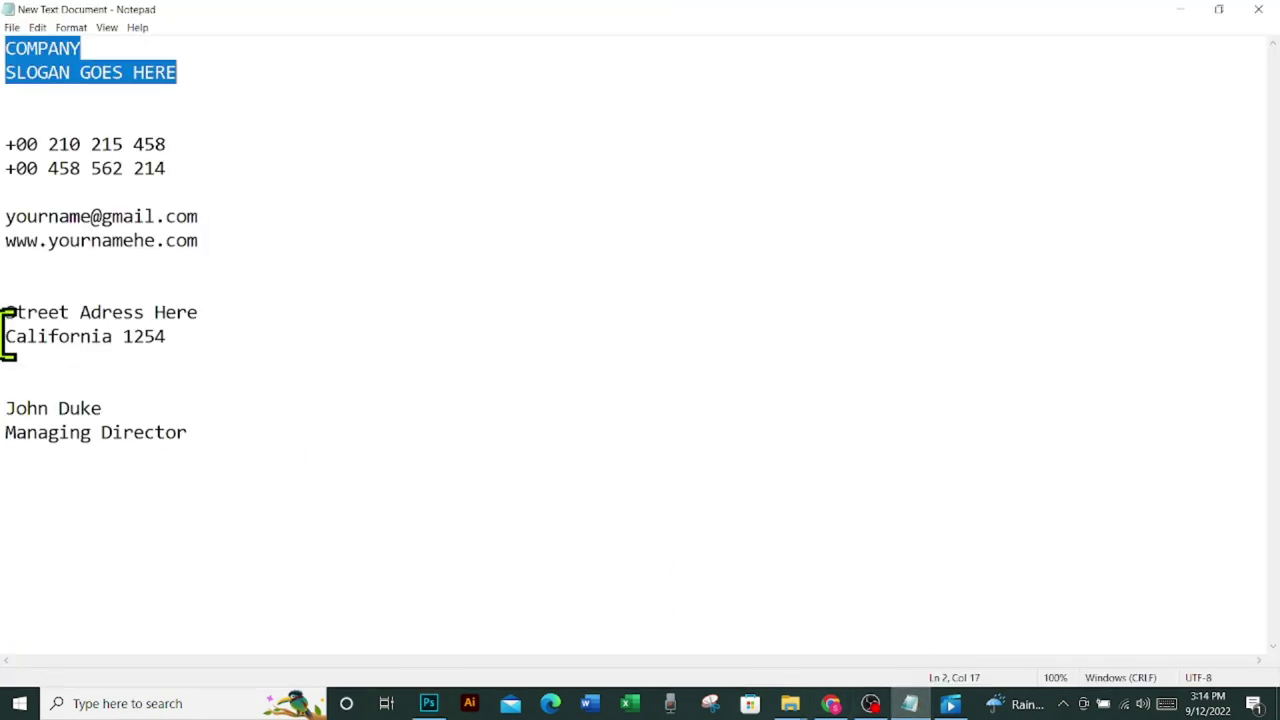
left_click_drag(5, 408, 200, 449)
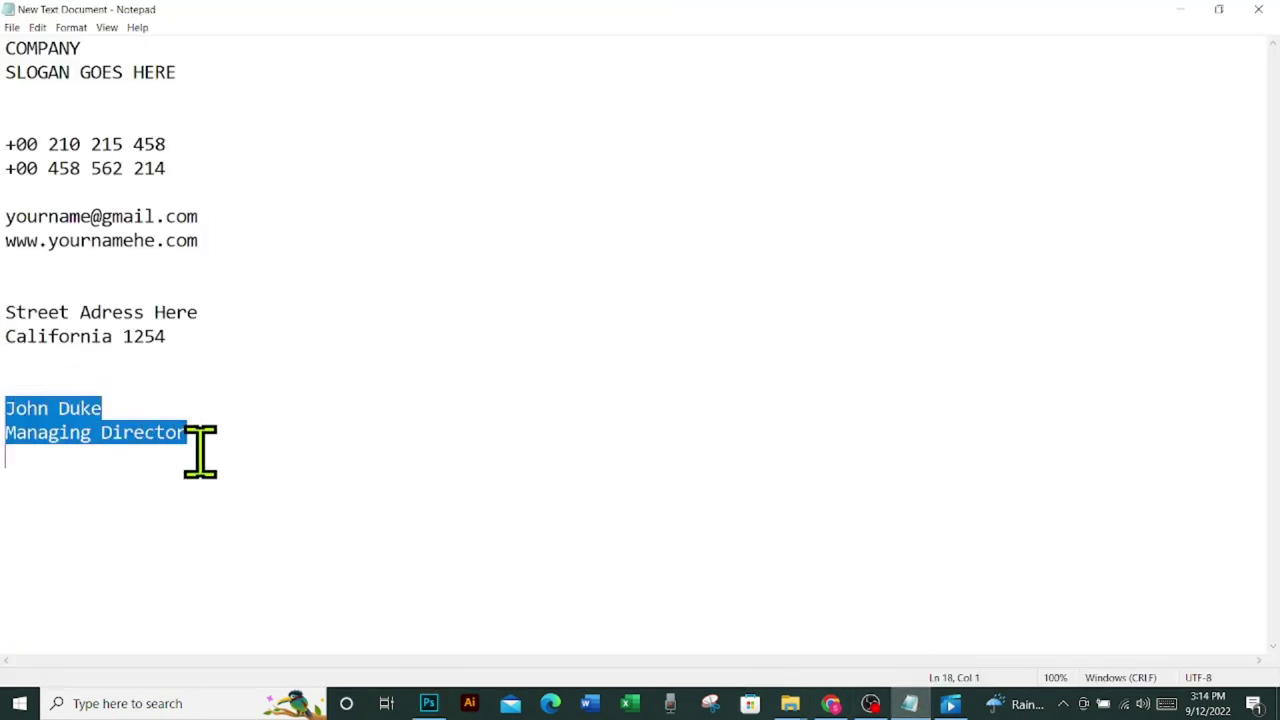
right_click(167, 442)
left_click(205, 488)
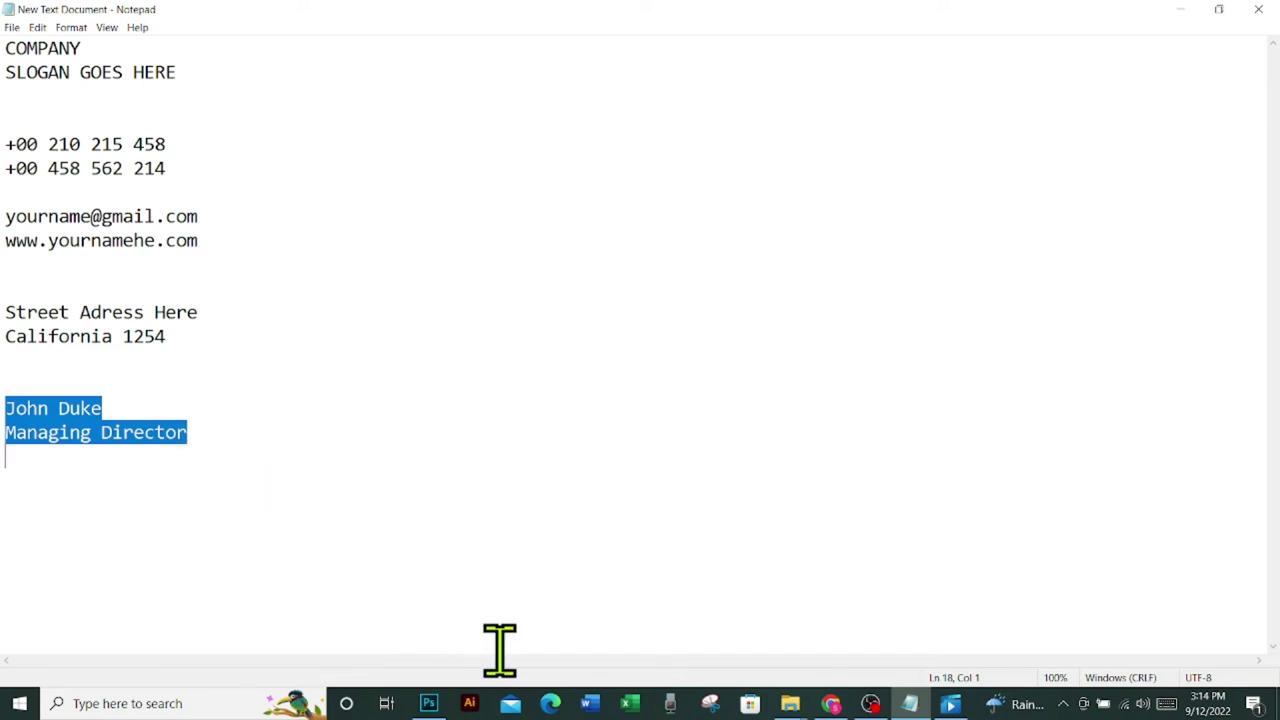
left_click(430, 703)
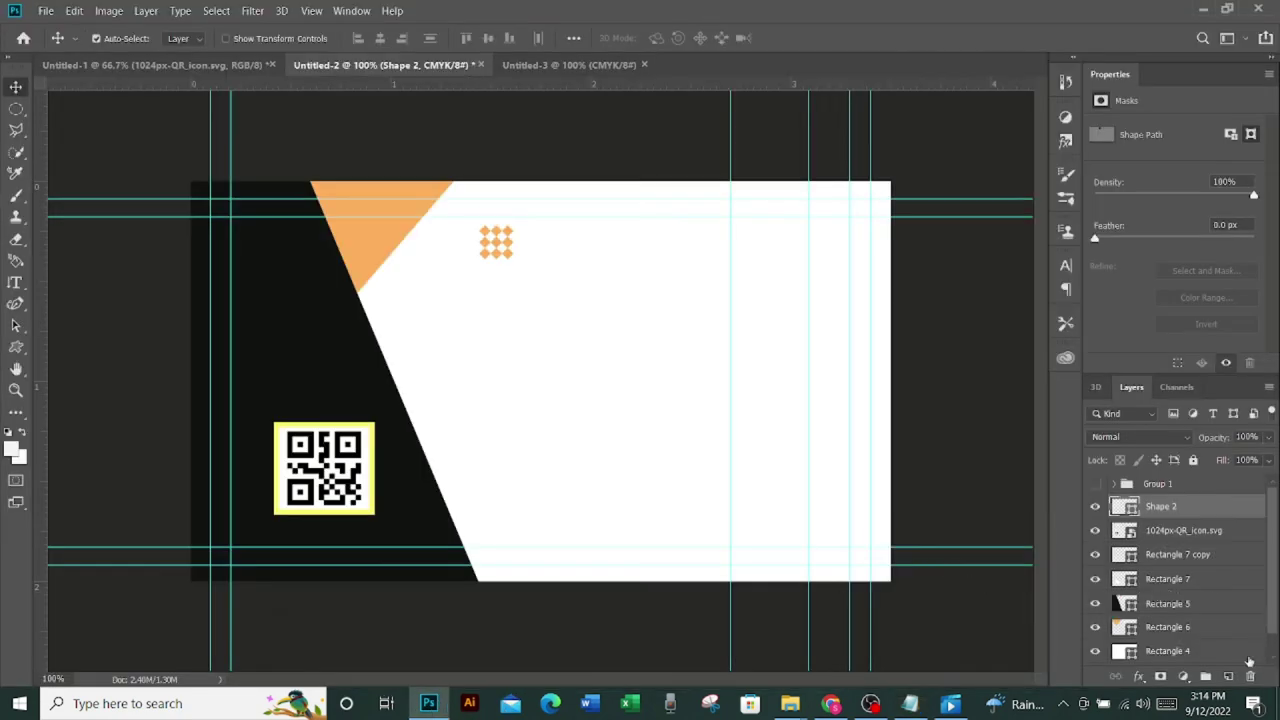
Paste the name and title text and position it beside the diamond pattern
key("ctrl+v")
left_click_drag(554, 243, 722, 241)
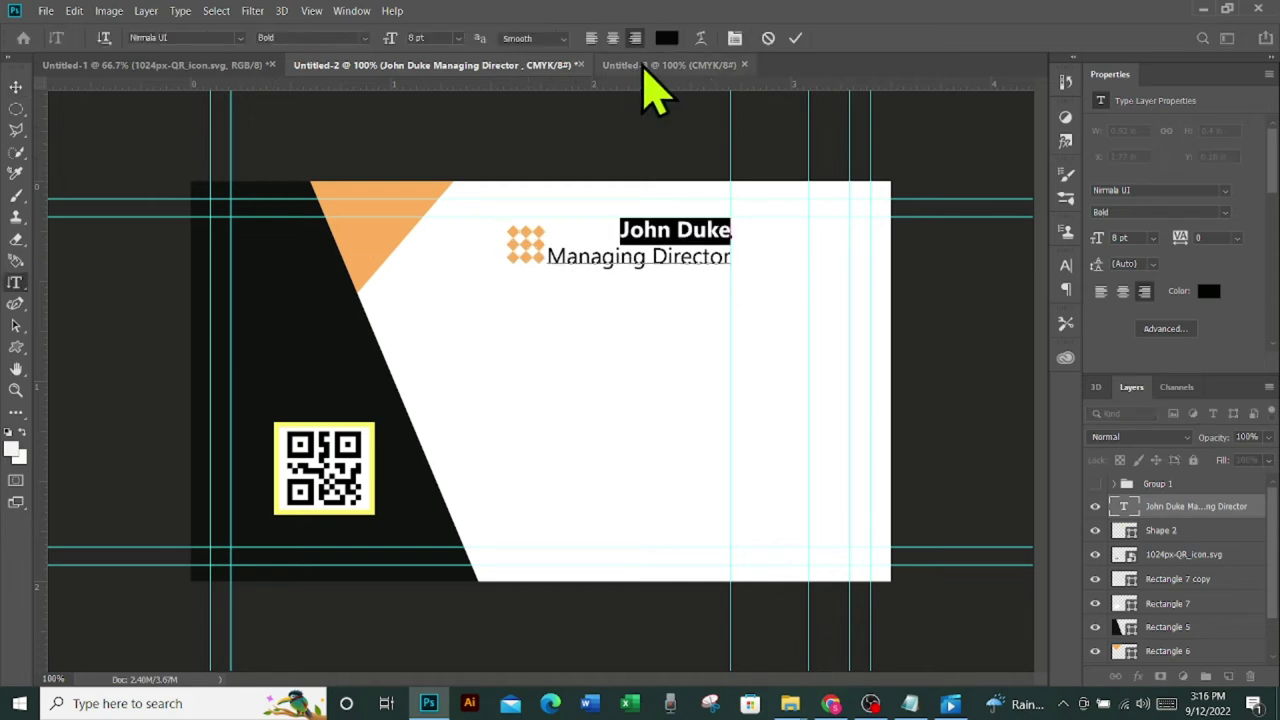
left_click(796, 39)
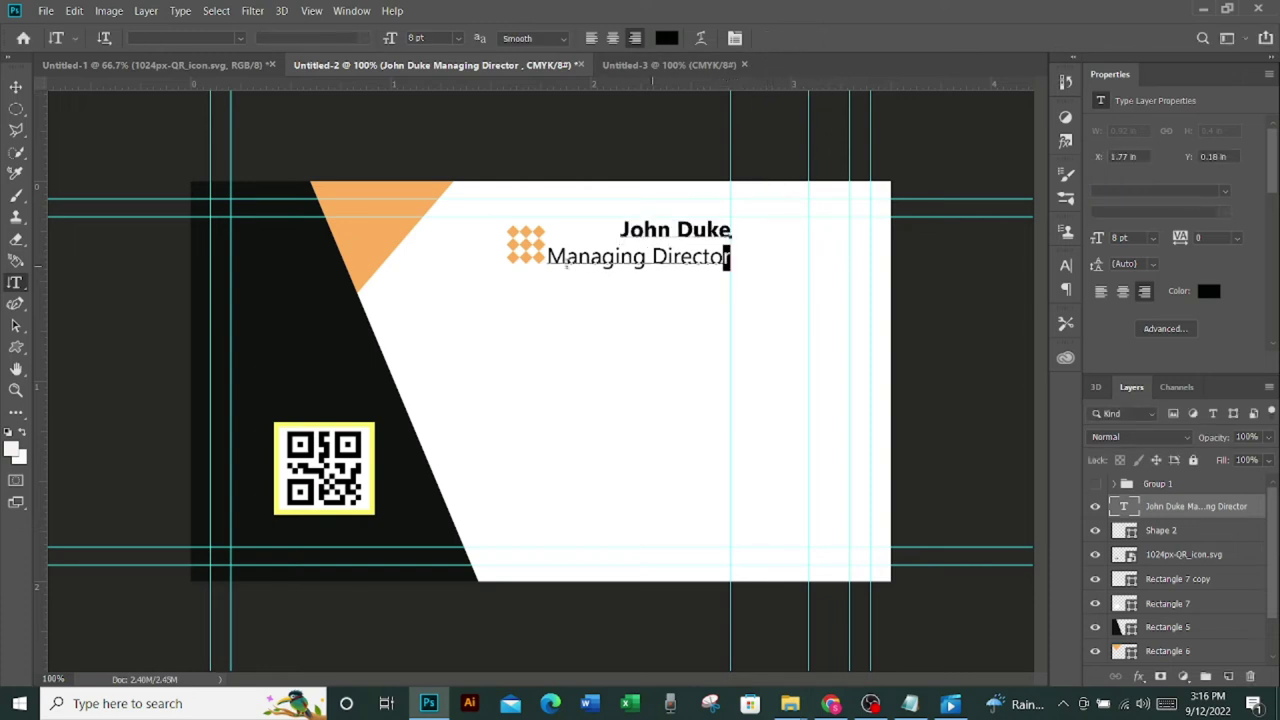
Set the Managing Director title line to 6 pt
left_click_drag(731, 257, 547, 257)
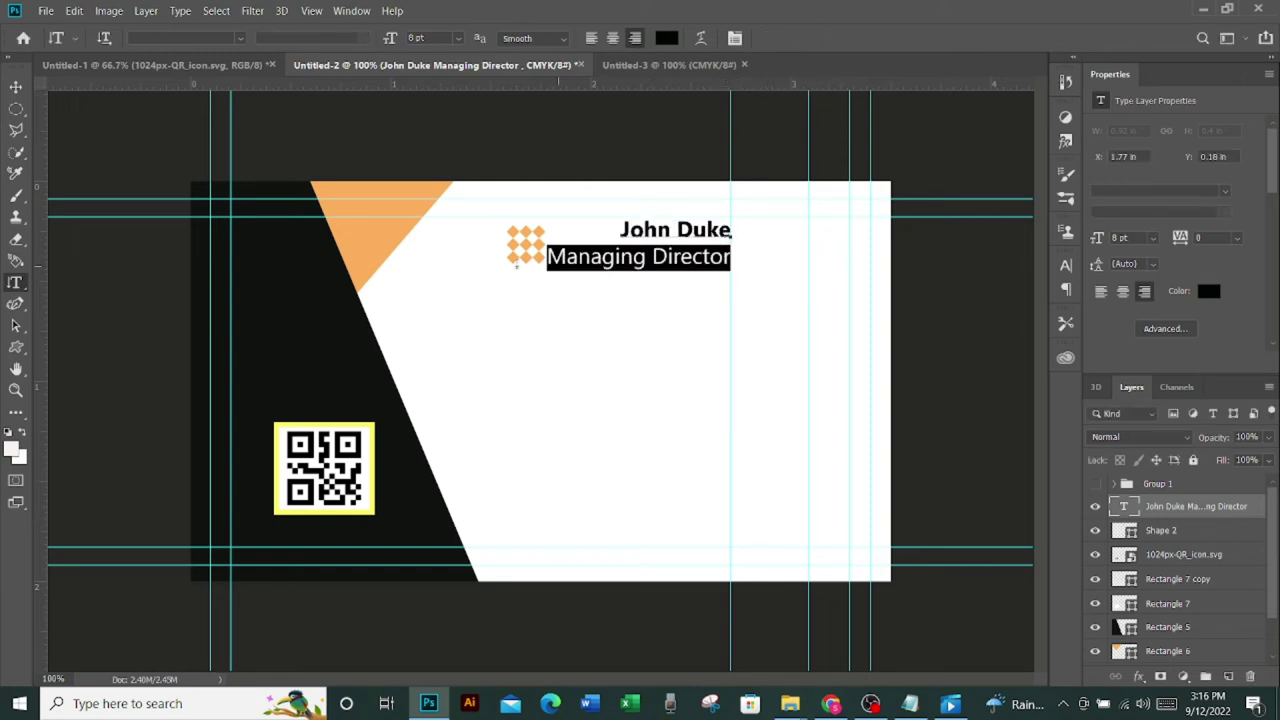
left_click(459, 39)
left_click(448, 80)
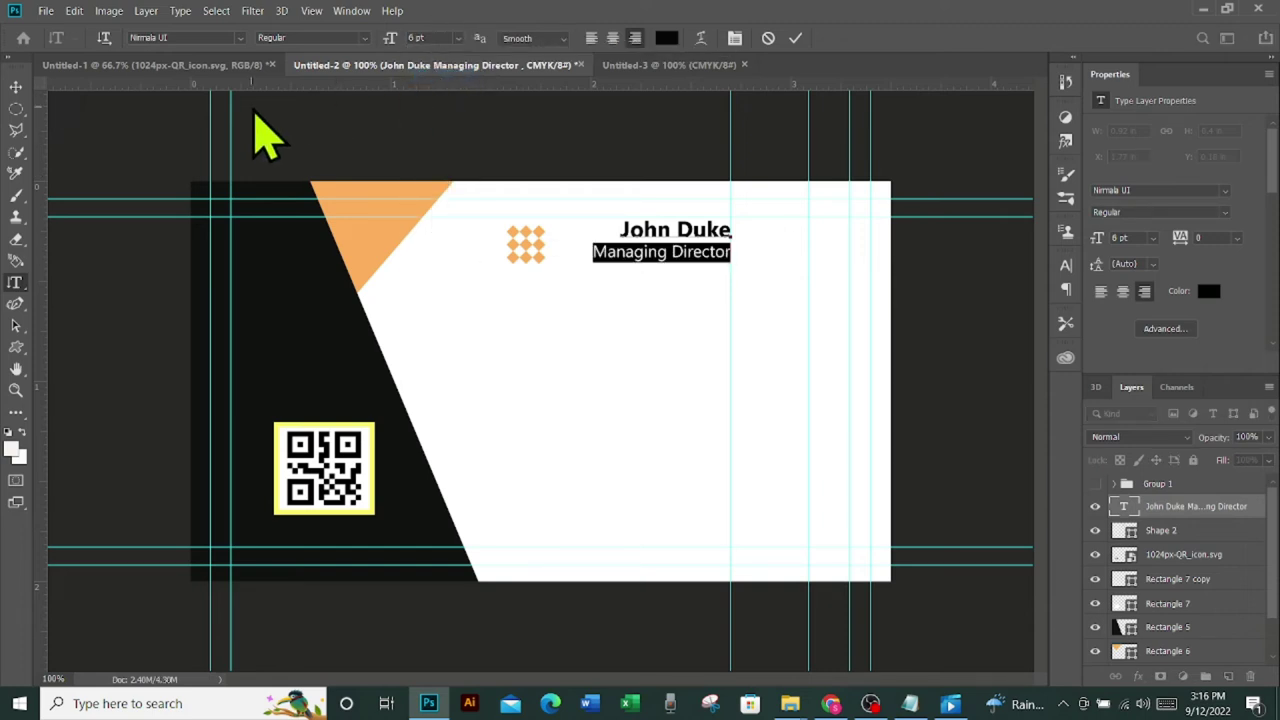
left_click(795, 38)
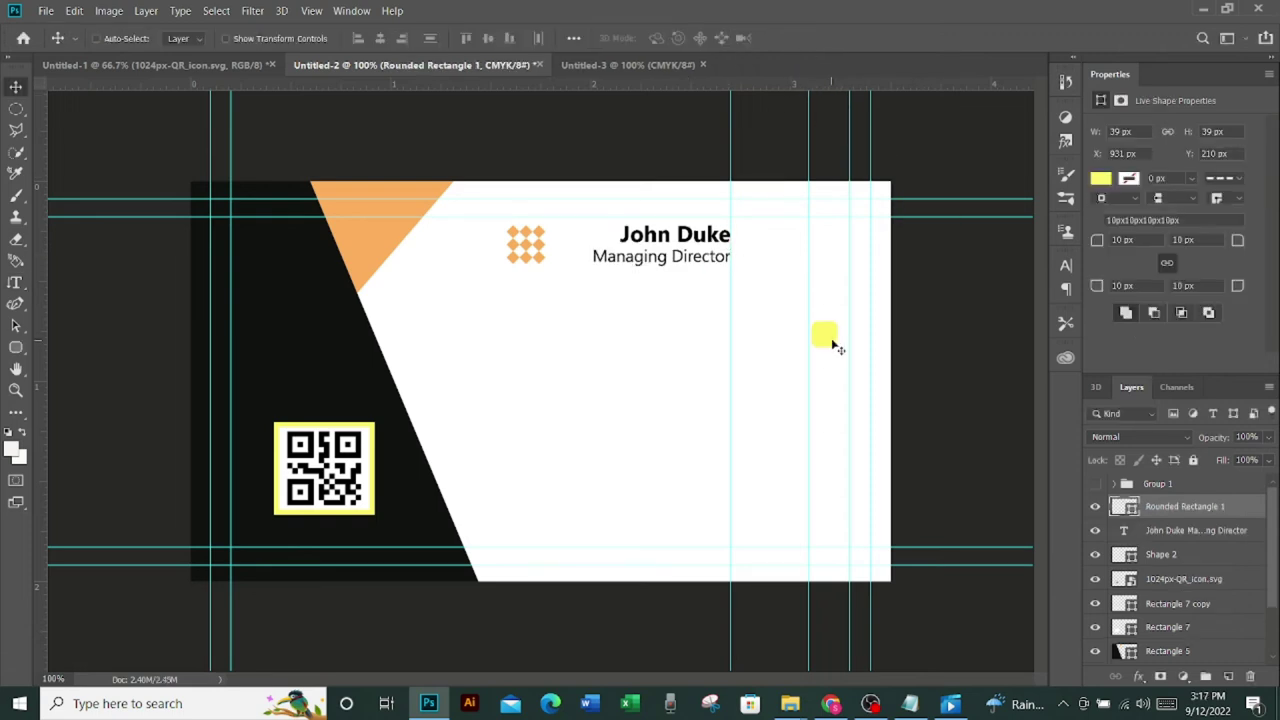
Enlarge the yellow rounded square, then shrink the phone icon into the top square
key("ctrl+t")
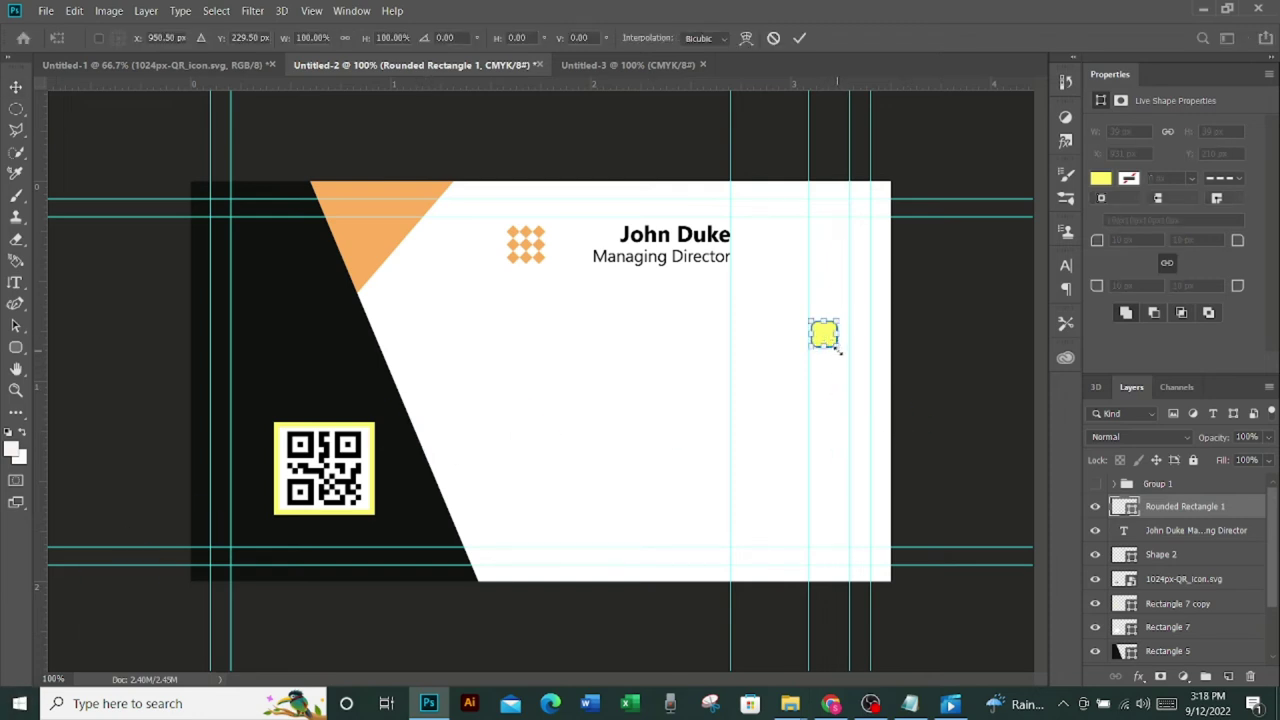
left_click_drag(840, 349, 850, 361)
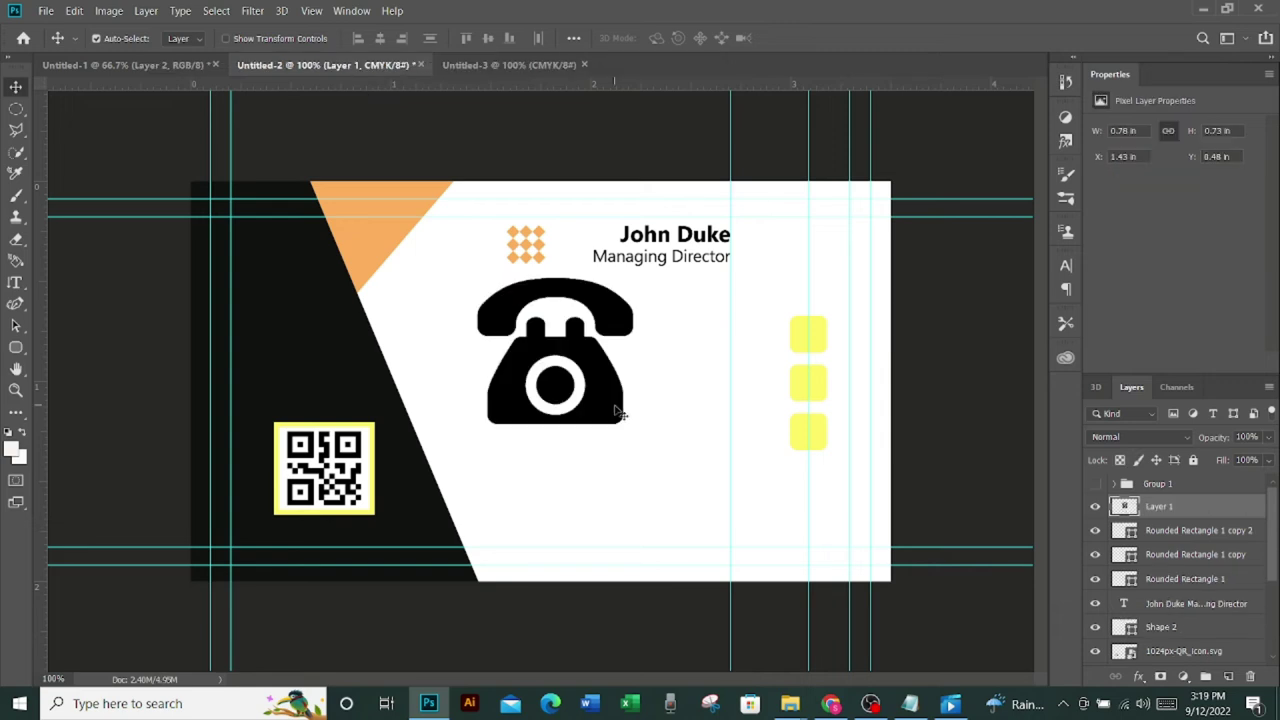
key("ctrl+t")
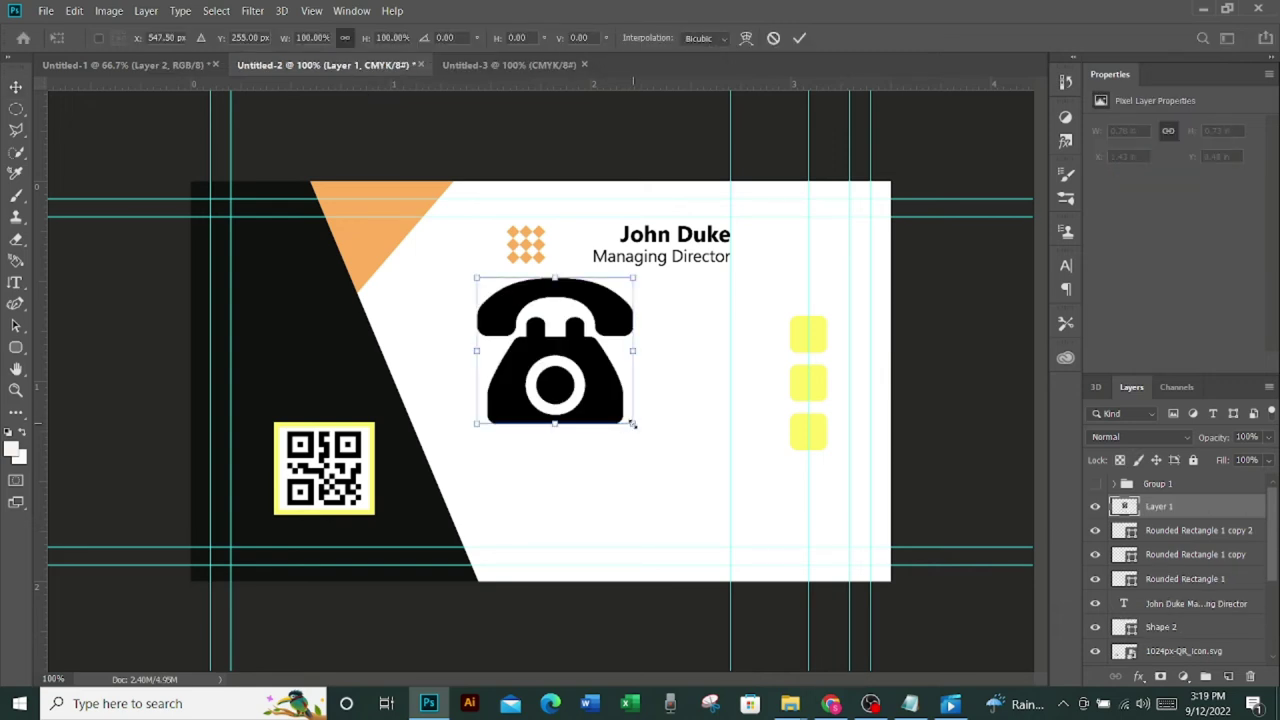
left_click_drag(632, 424, 513, 309)
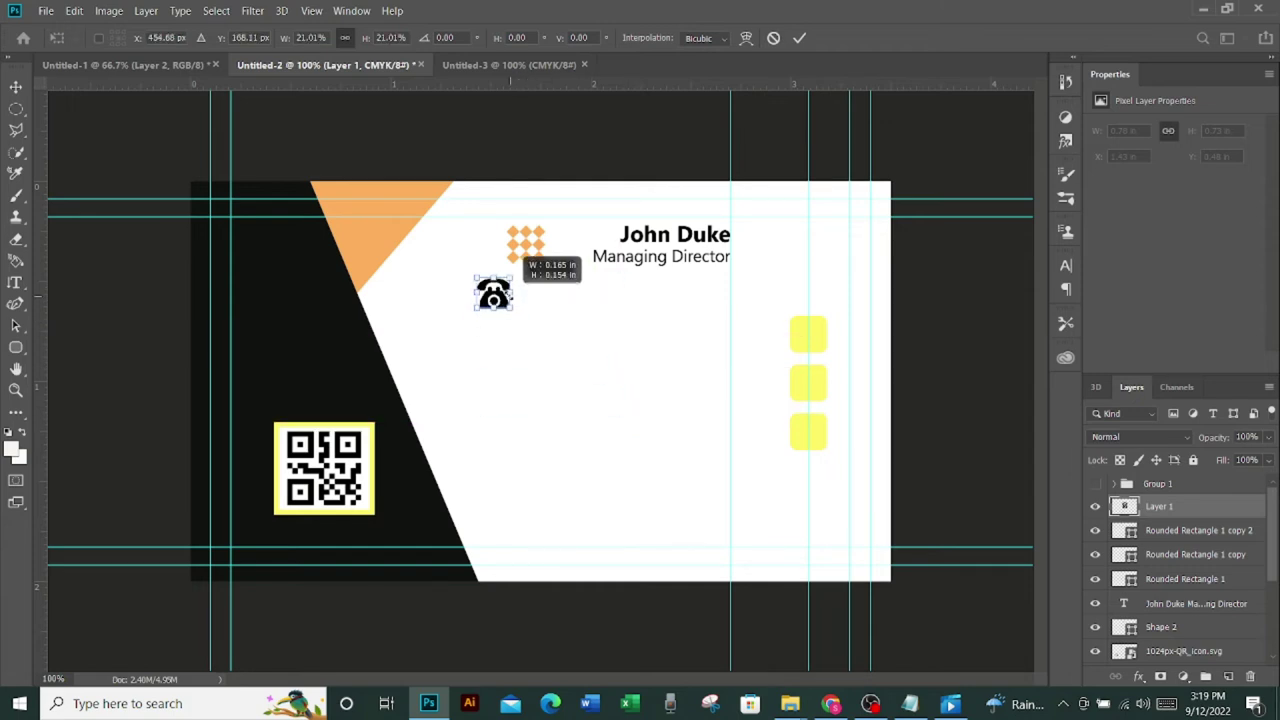
left_click_drag(493, 293, 808, 335)
key("Return")
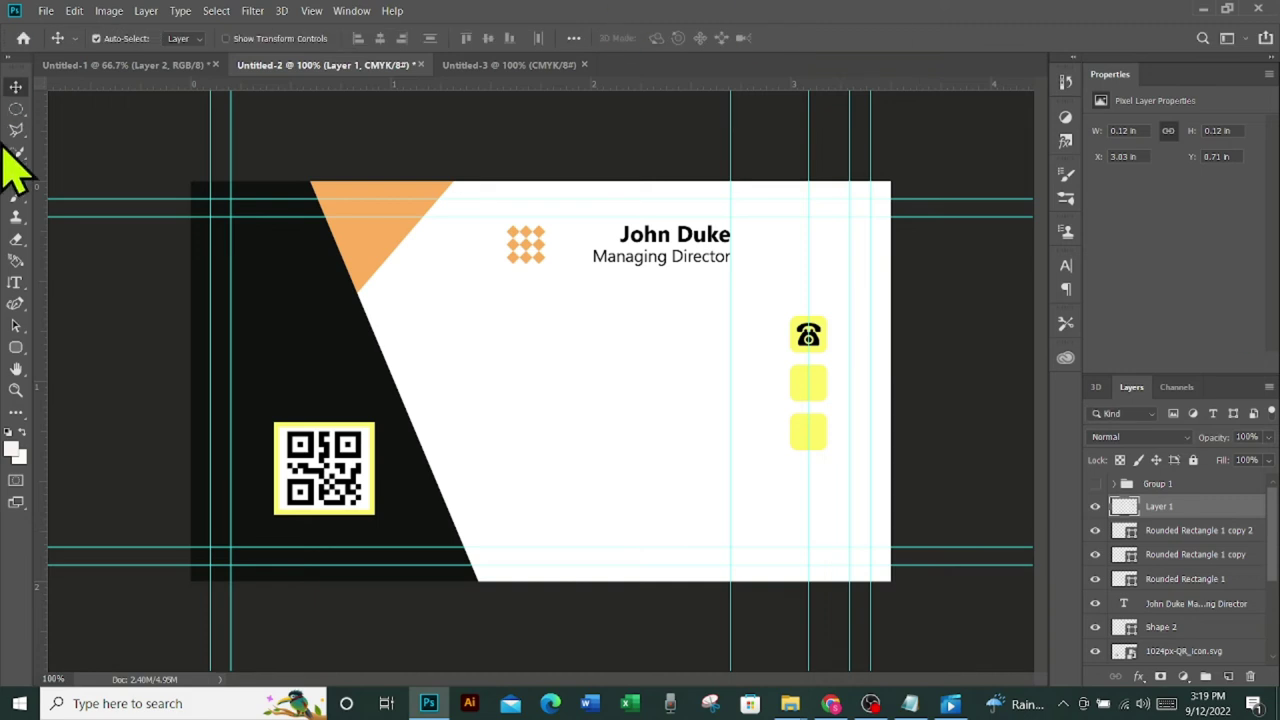
Paste and shrink the location pin icon, and scale the globe icon to about 0.125 in
key("ctrl+v")
key("ctrl+t")
mouse_move(614, 423)
left_mouse_down()
mouse_move(471, 287)
mouse_move(812, 382)
left_mouse_up()
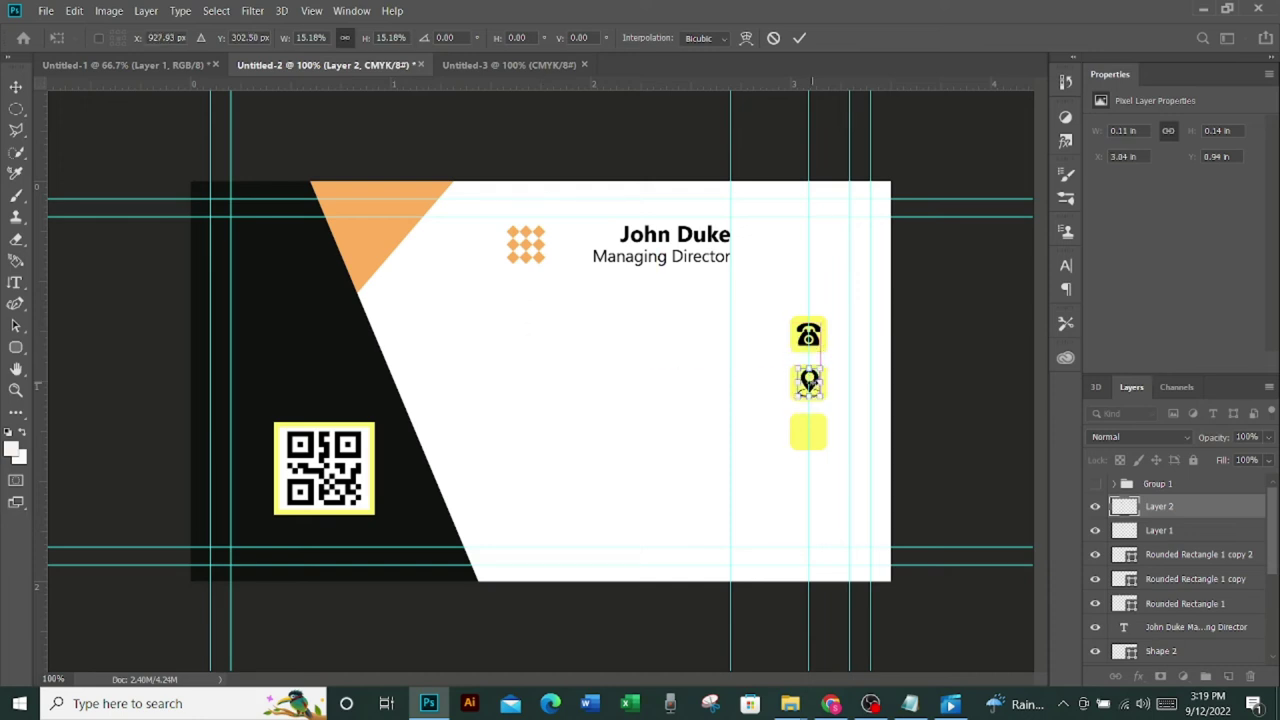
left_click(799, 38)
mouse_move(504, 362)
left_mouse_down()
mouse_move(479, 337)
mouse_move(808, 432)
left_mouse_up()
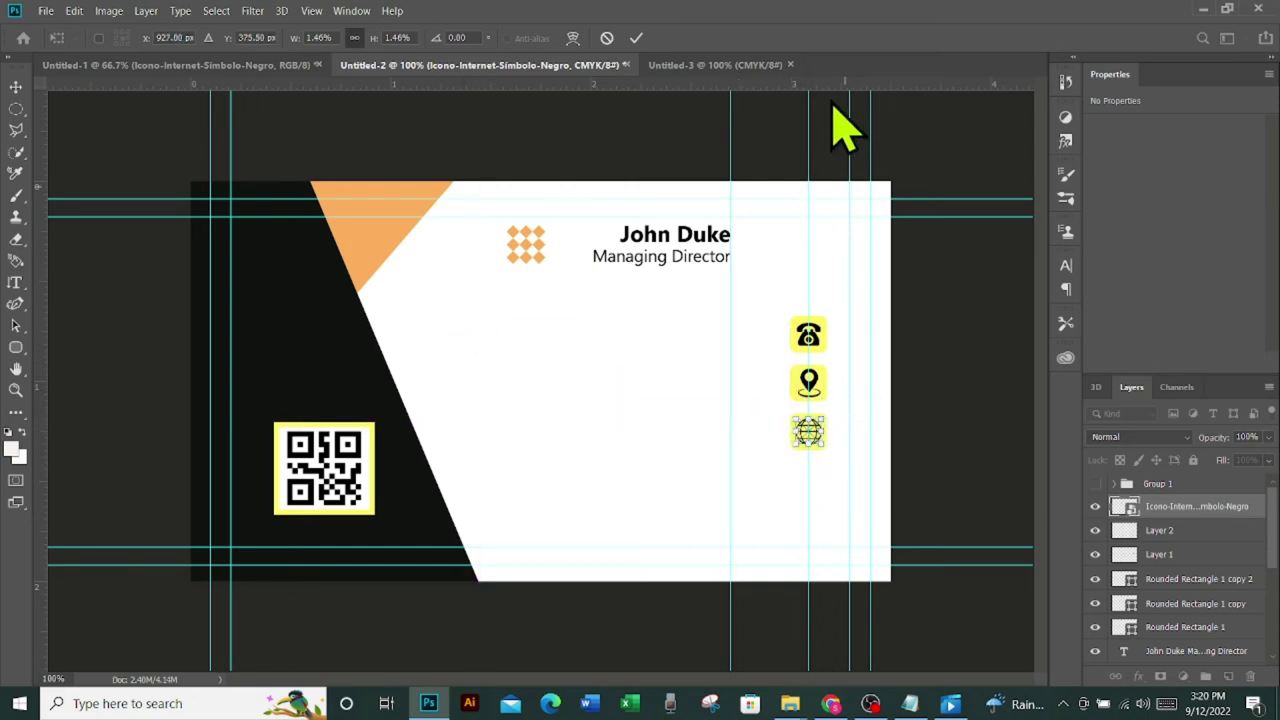
left_click(637, 42)
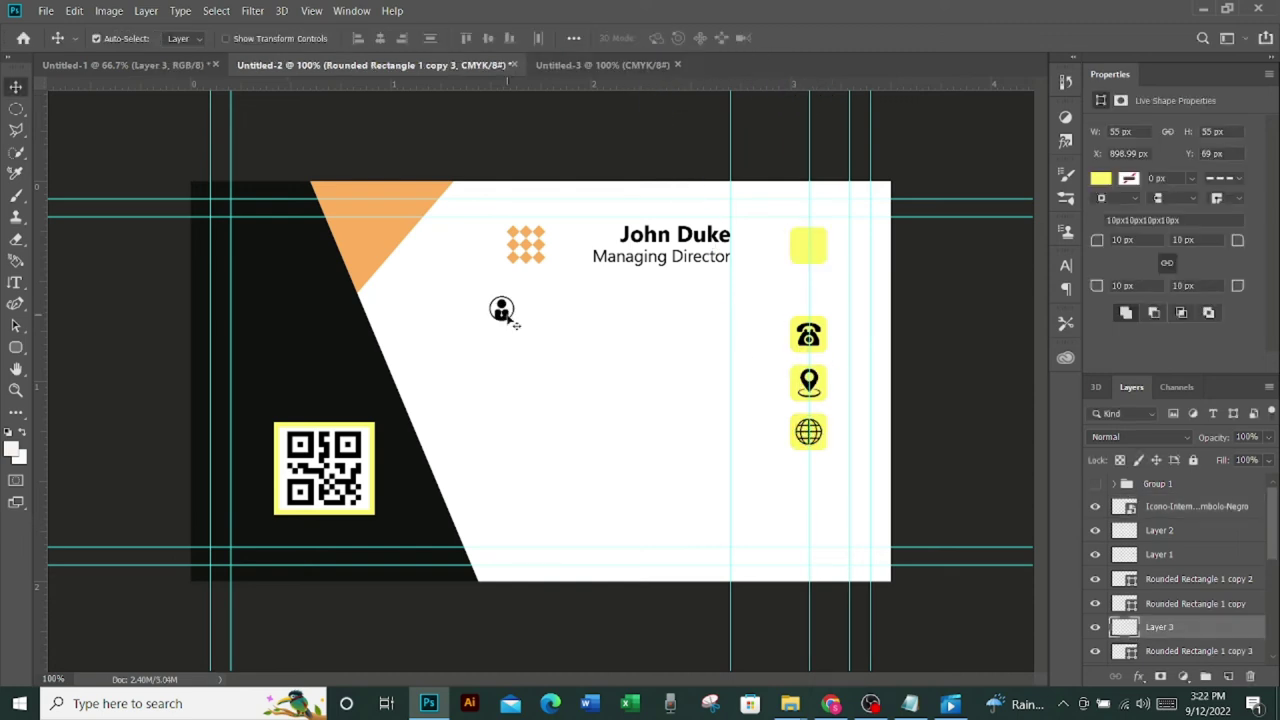
Move the person icon into the top yellow square and merge the four icon layers
mouse_move(509, 315)
left_mouse_down()
mouse_move(815, 272)
mouse_move(816, 251)
left_mouse_up()
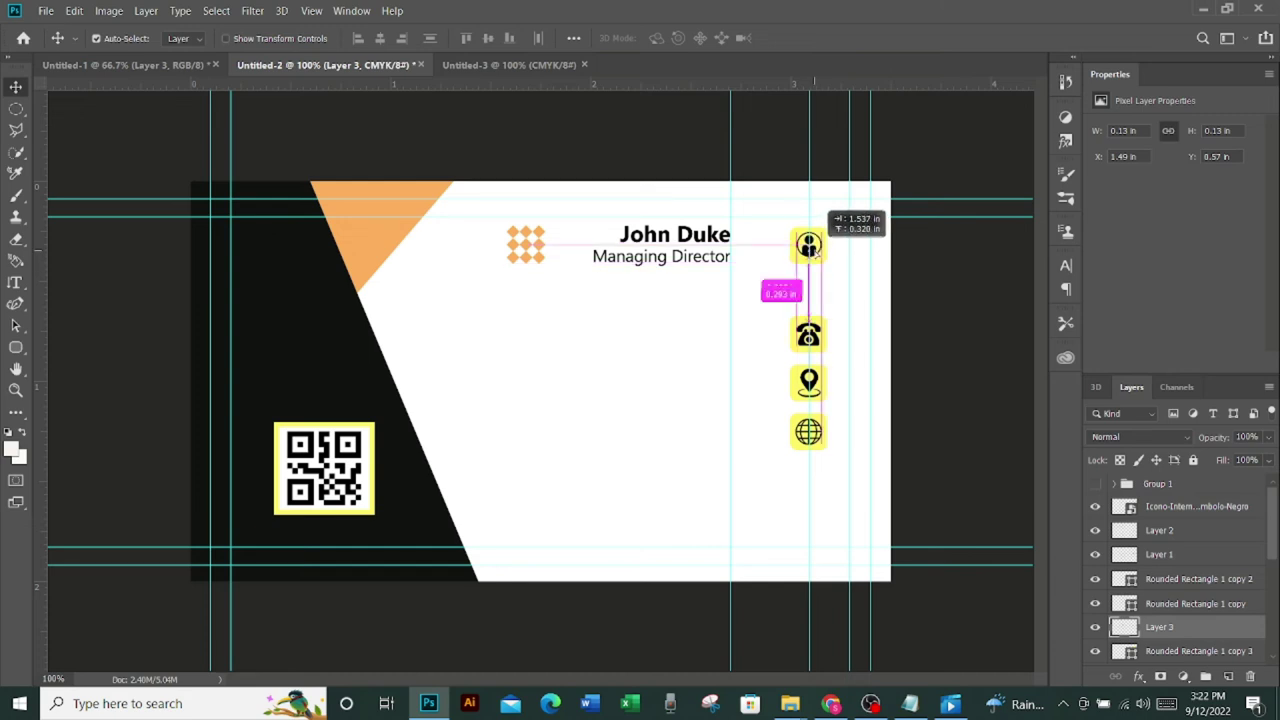
left_click_drag(815, 250, 815, 250)
key("ctrl+e")
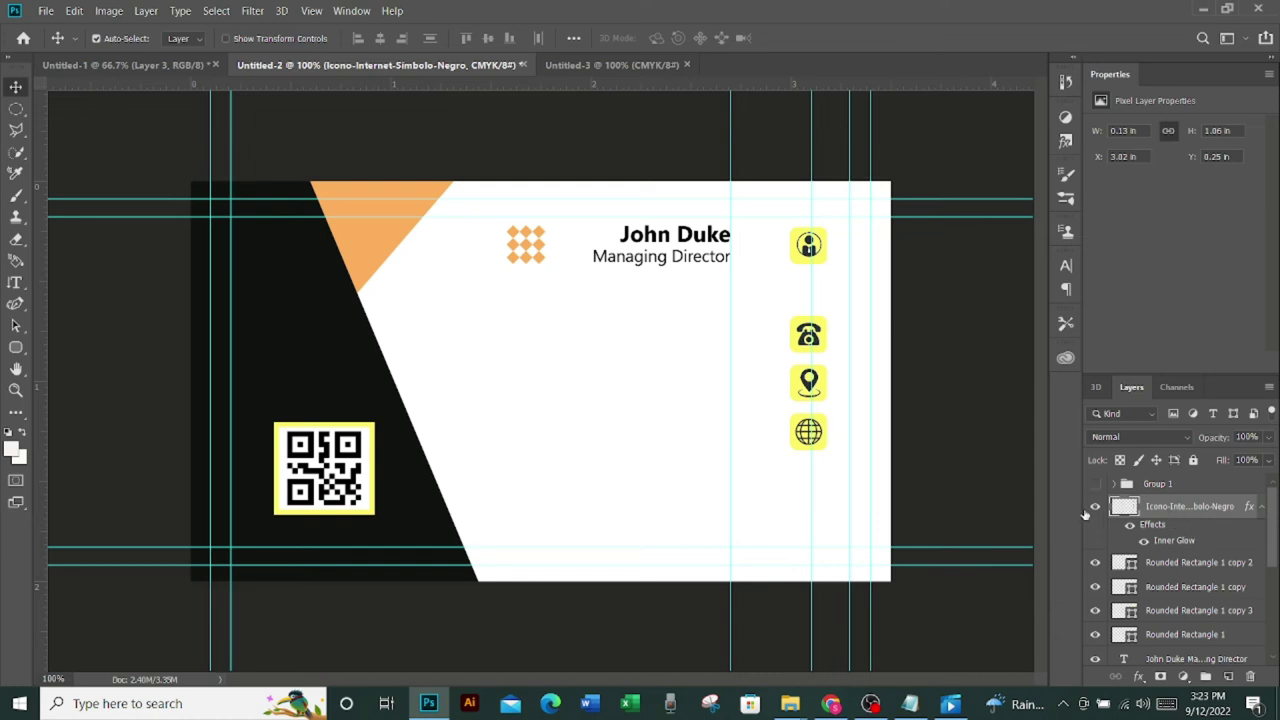
Apply a white Inner Glow in Normal blend mode to the merged icon layer
left_click(1095, 507)
left_click(1095, 507)
right_click(1155, 513)
left_click(990, 12)
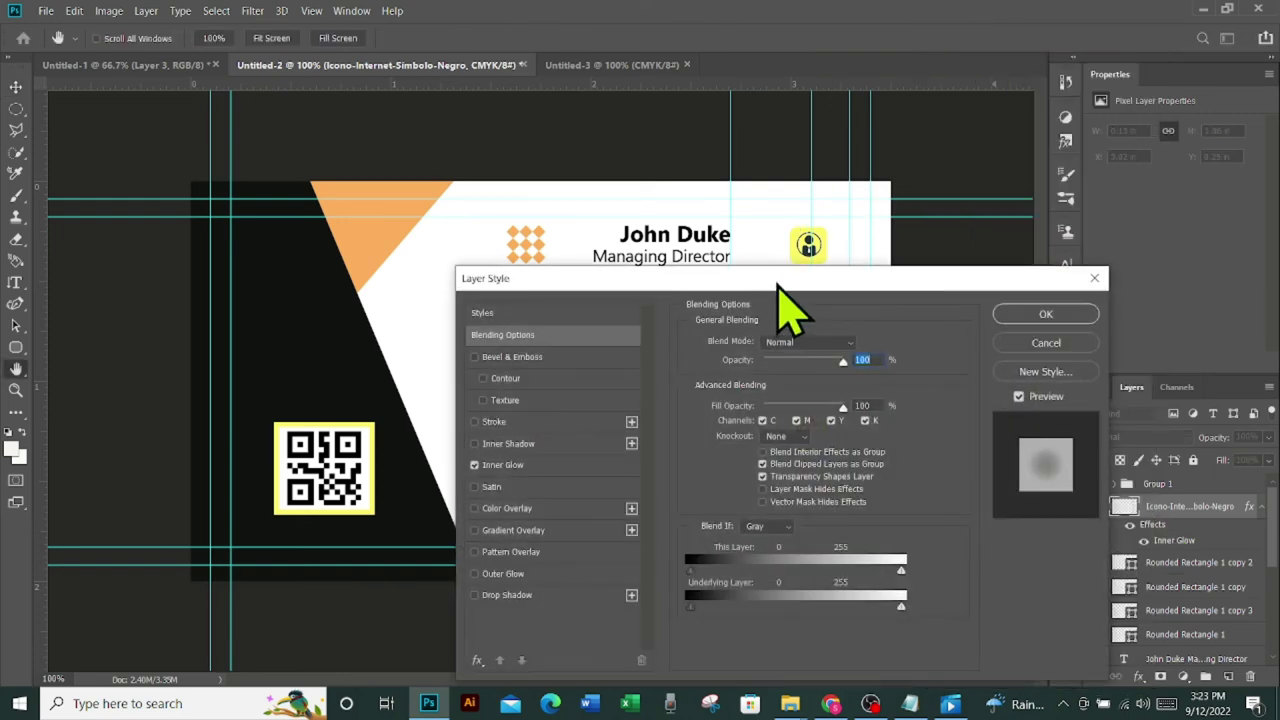
left_click_drag(778, 286, 781, 442)
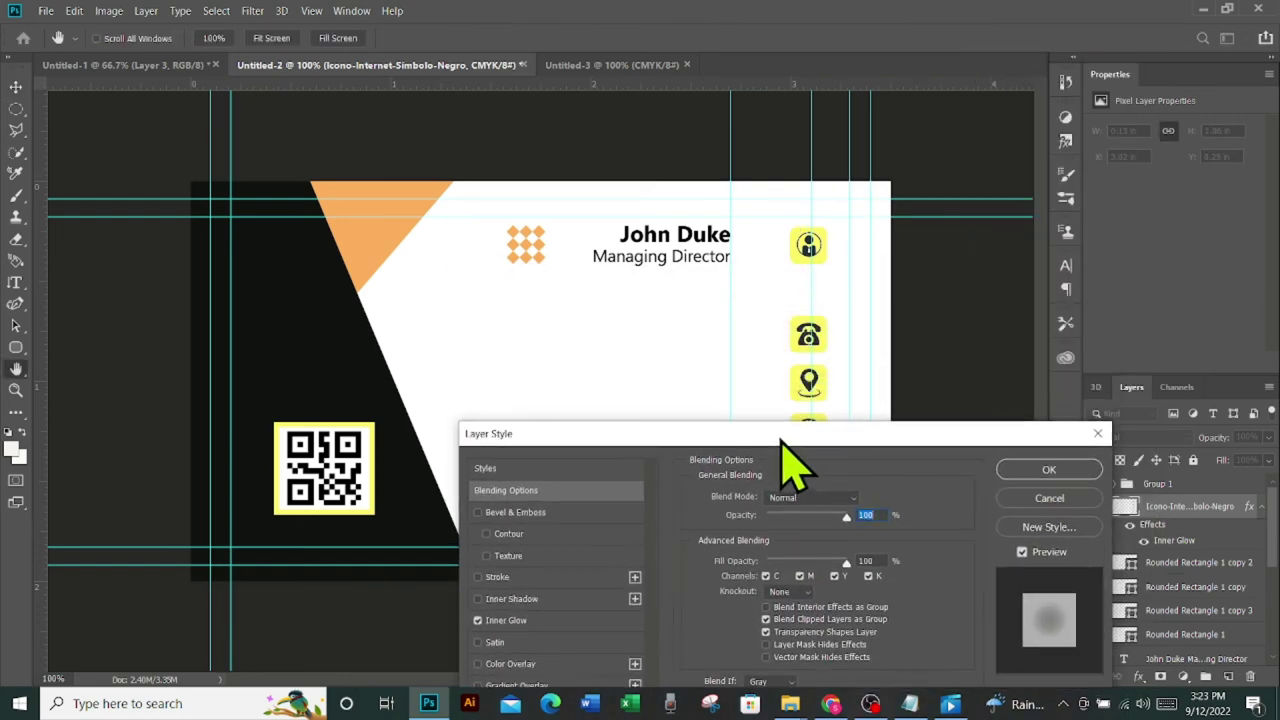
left_click(477, 622)
left_click(477, 622)
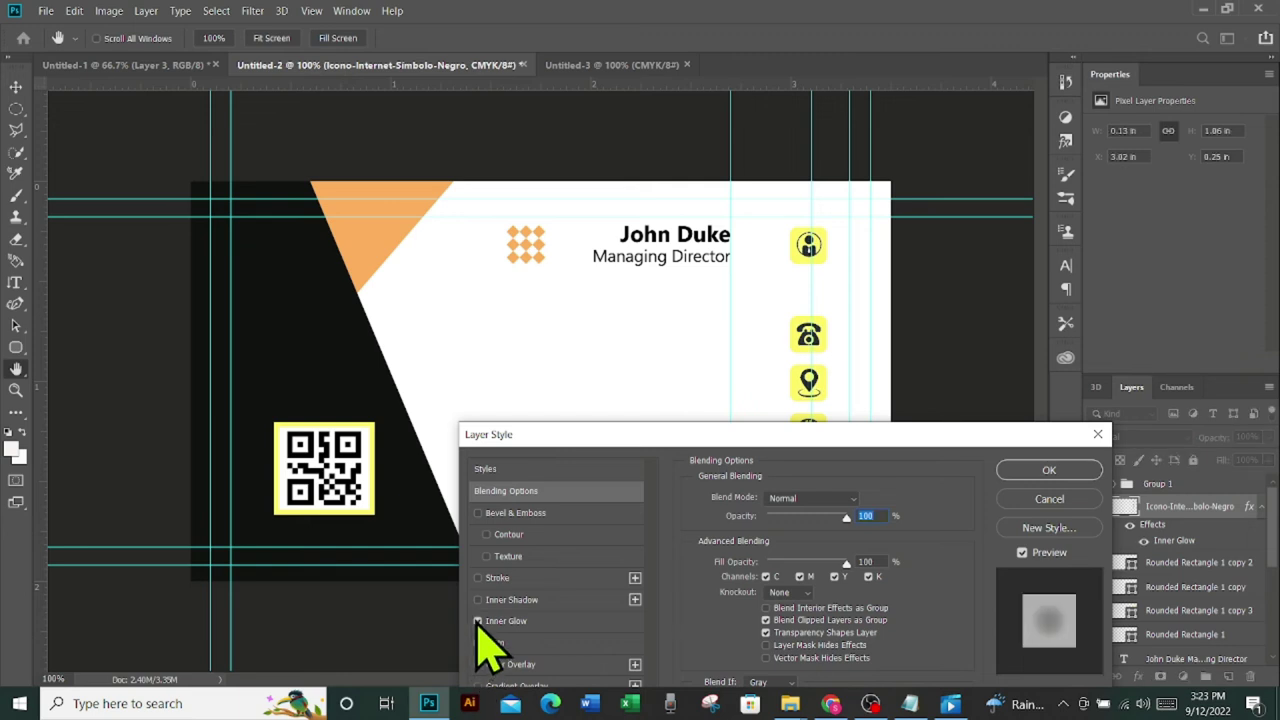
left_click(500, 621)
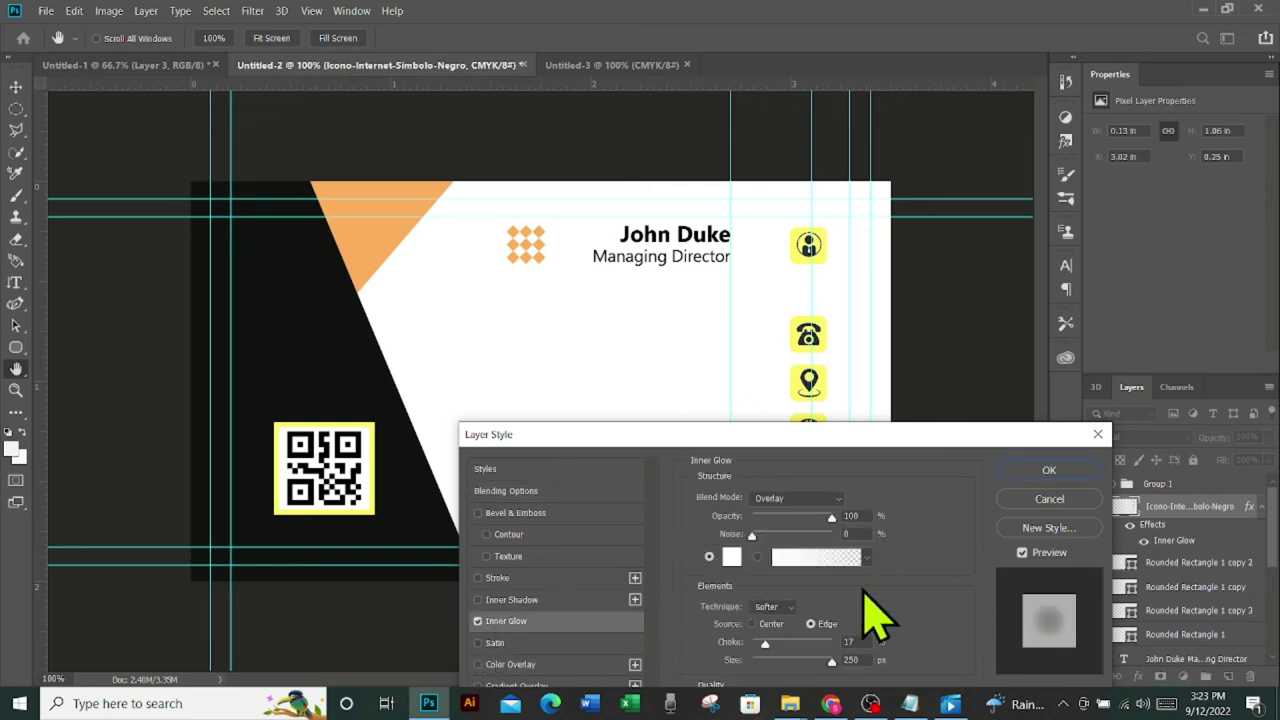
key("n")
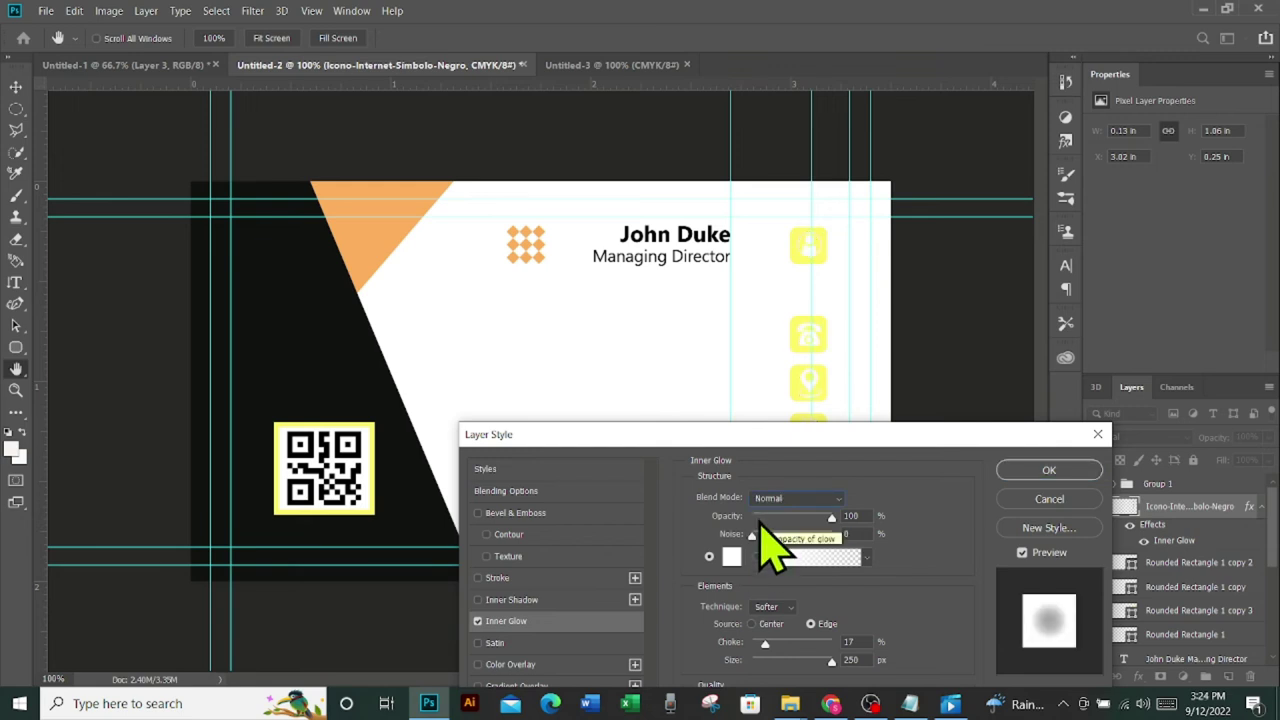
left_click(1057, 474)
left_click(1195, 562)
right_click(1200, 563)
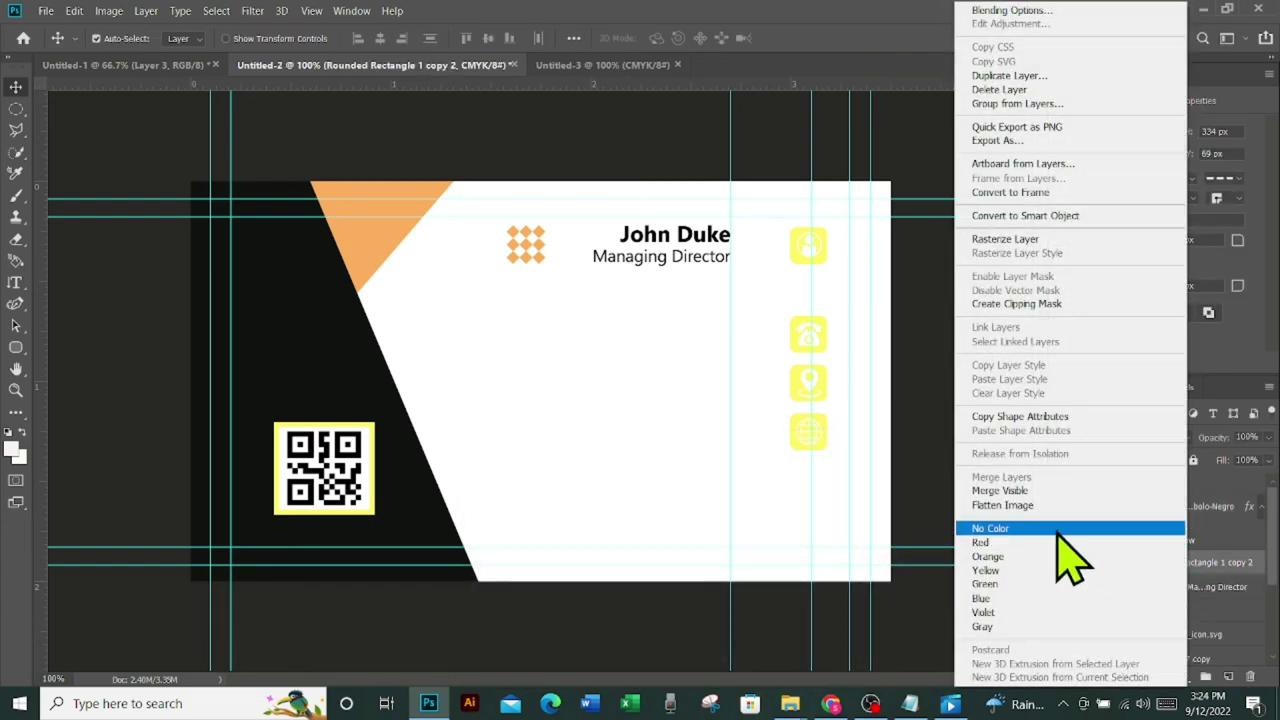
Add an orange-to-yellow Gradient Overlay to the icon squares, sampling yellow #fff467 from the QR border
left_click(1010, 11)
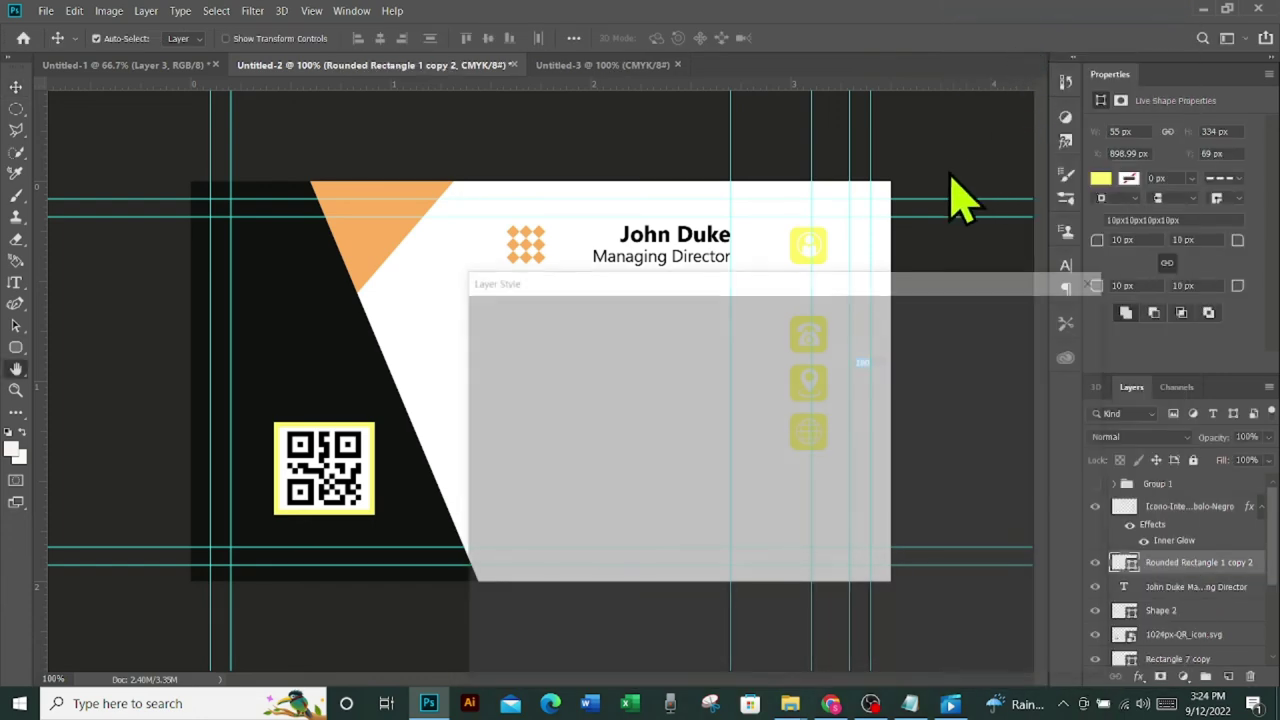
left_click_drag(717, 285, 1155, 290)
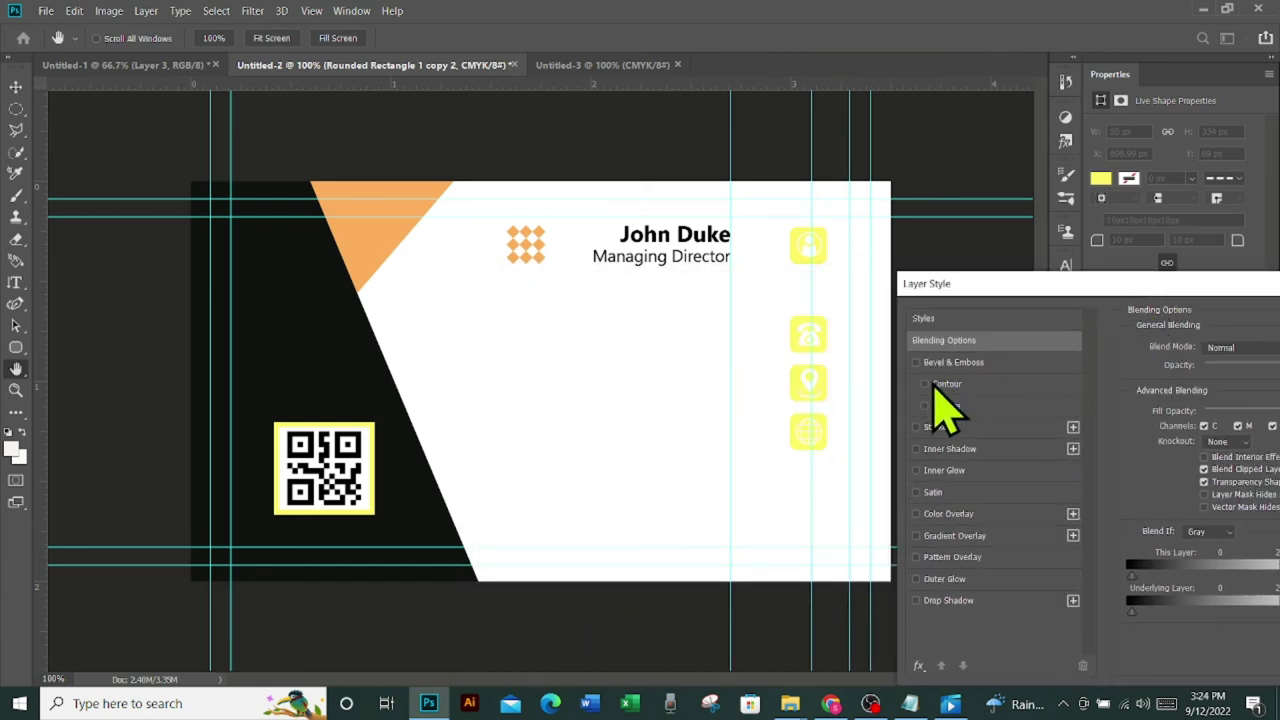
left_click(916, 537)
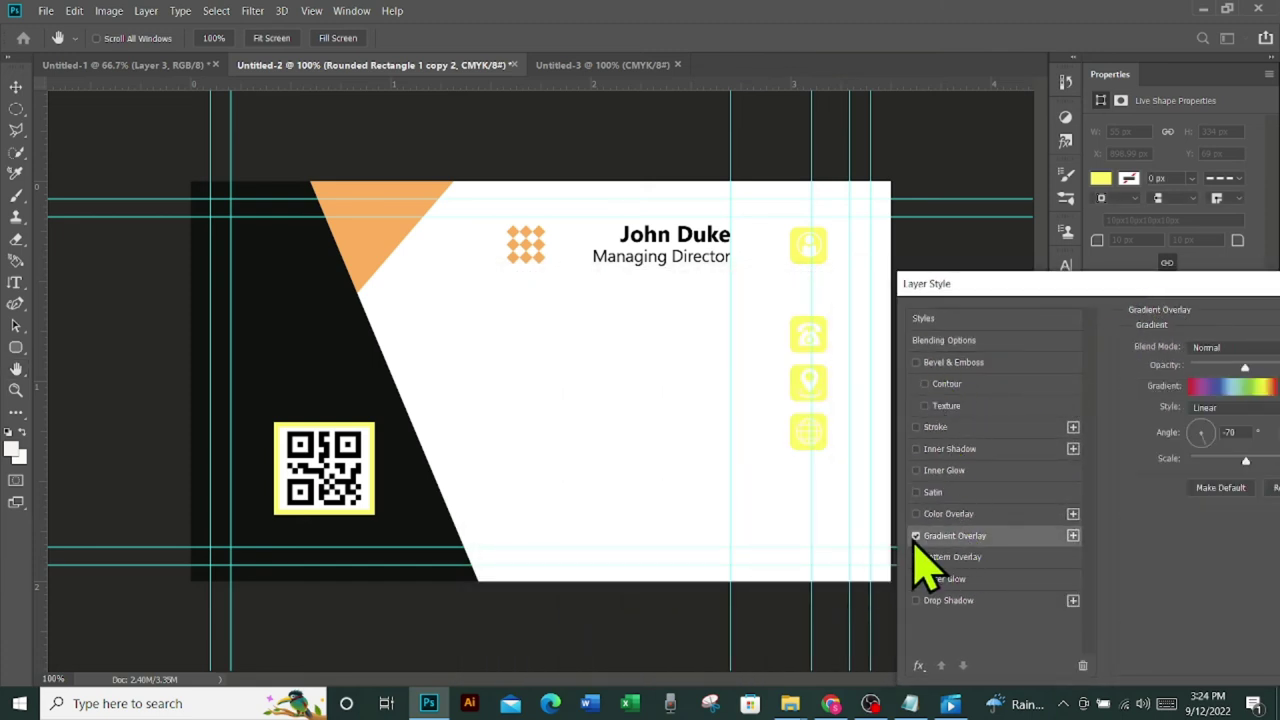
left_click(1214, 386)
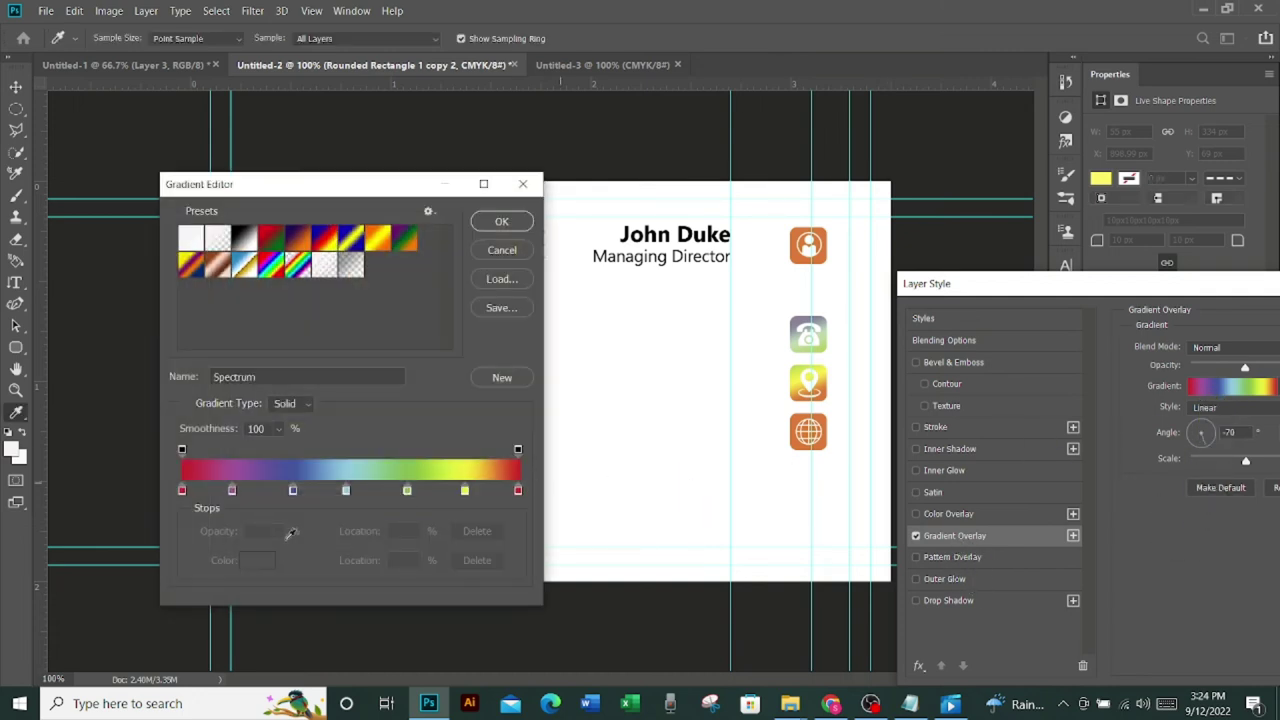
left_click(249, 236)
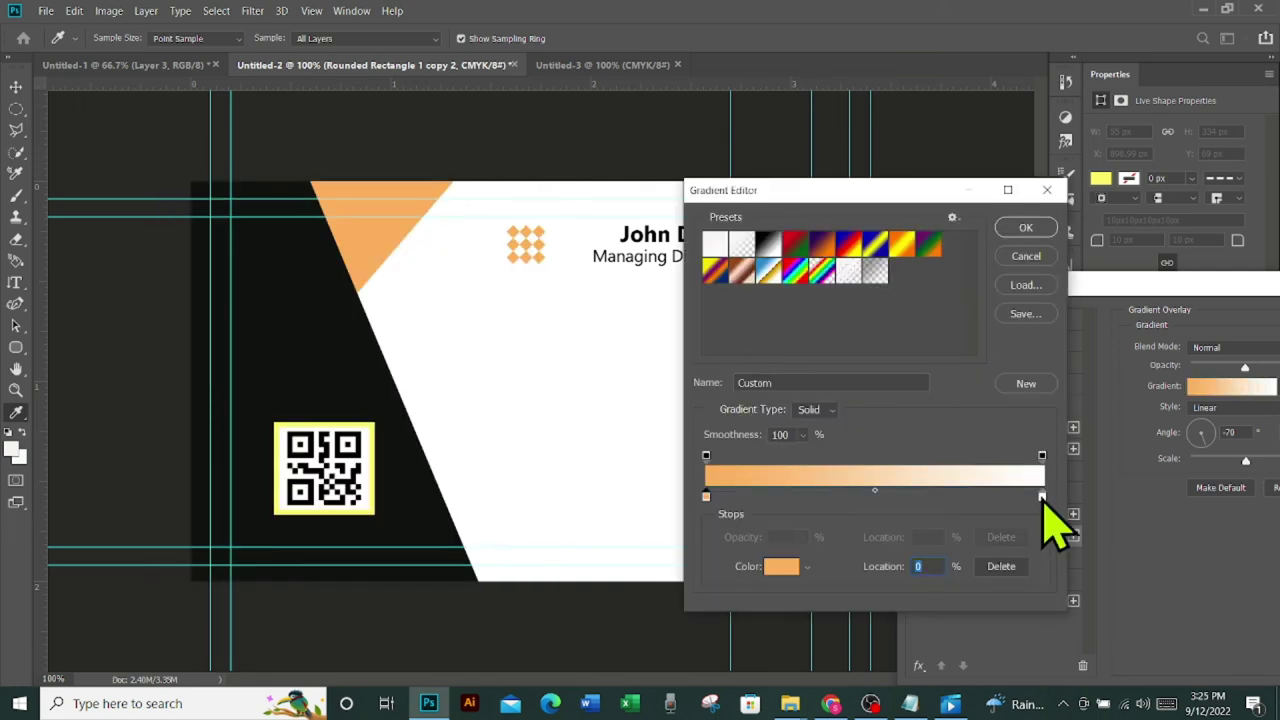
double_click(1042, 496)
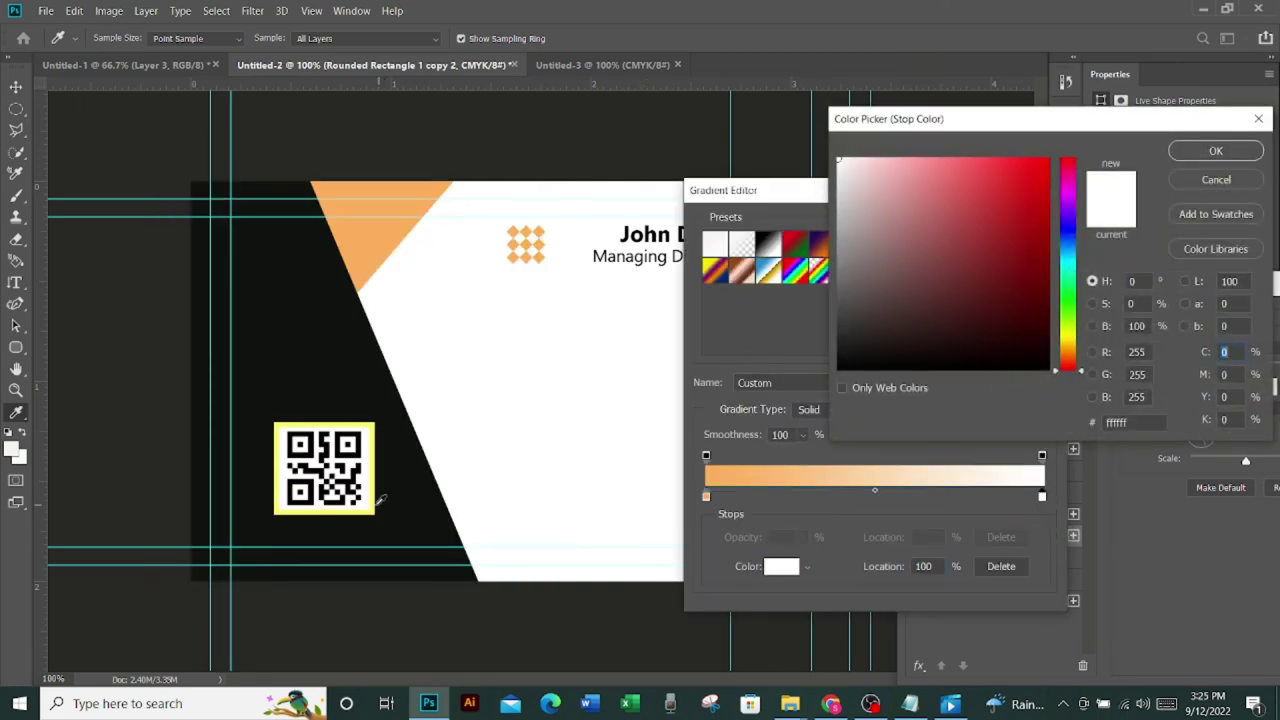
left_click(376, 498)
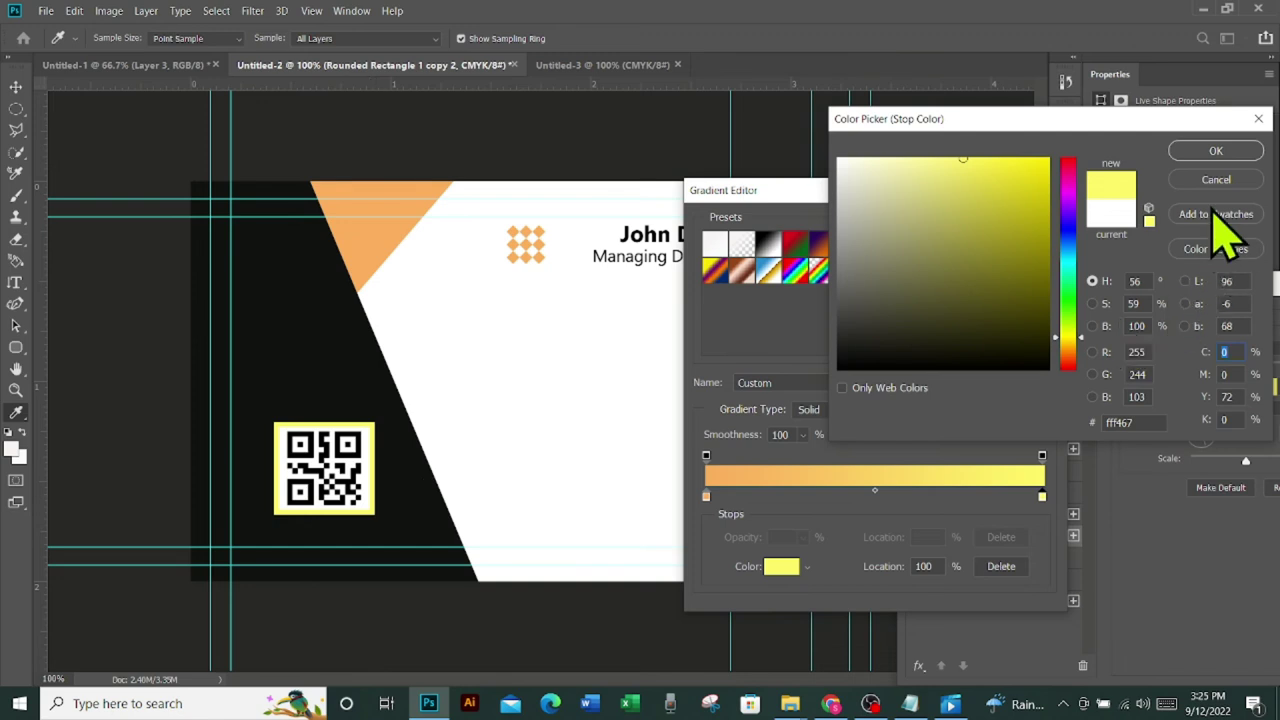
left_click(1212, 150)
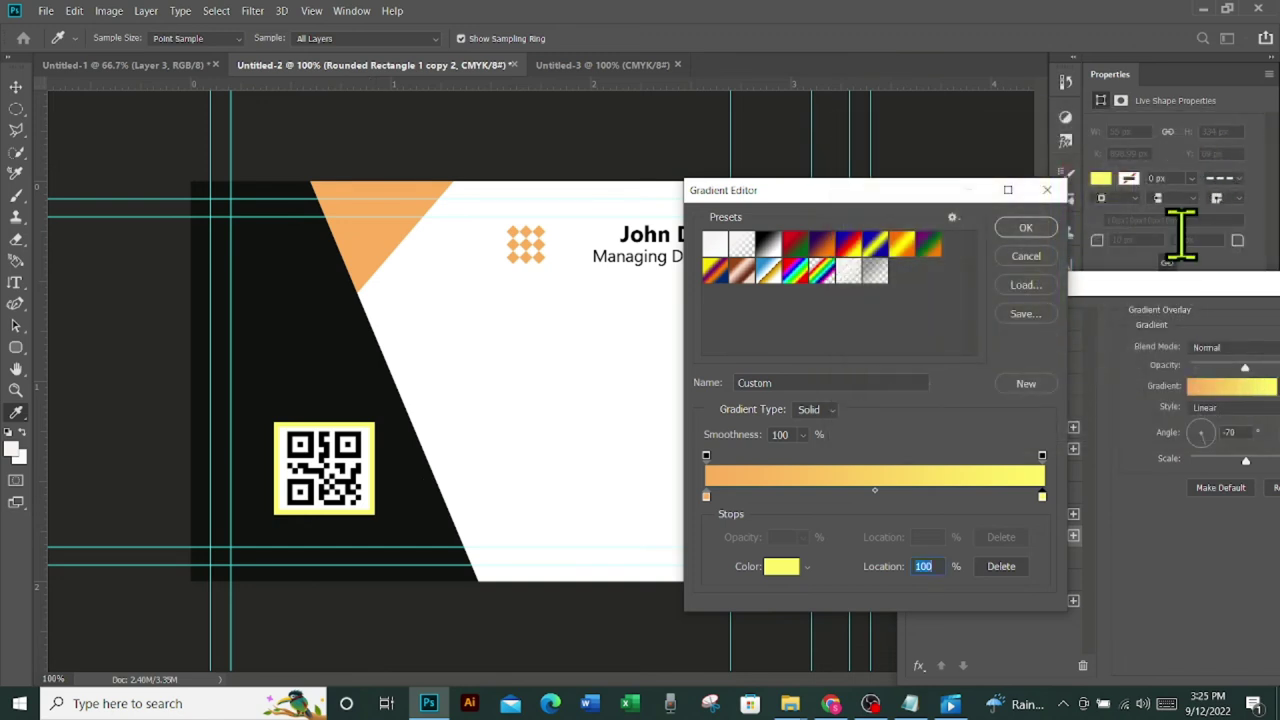
left_click(1028, 228)
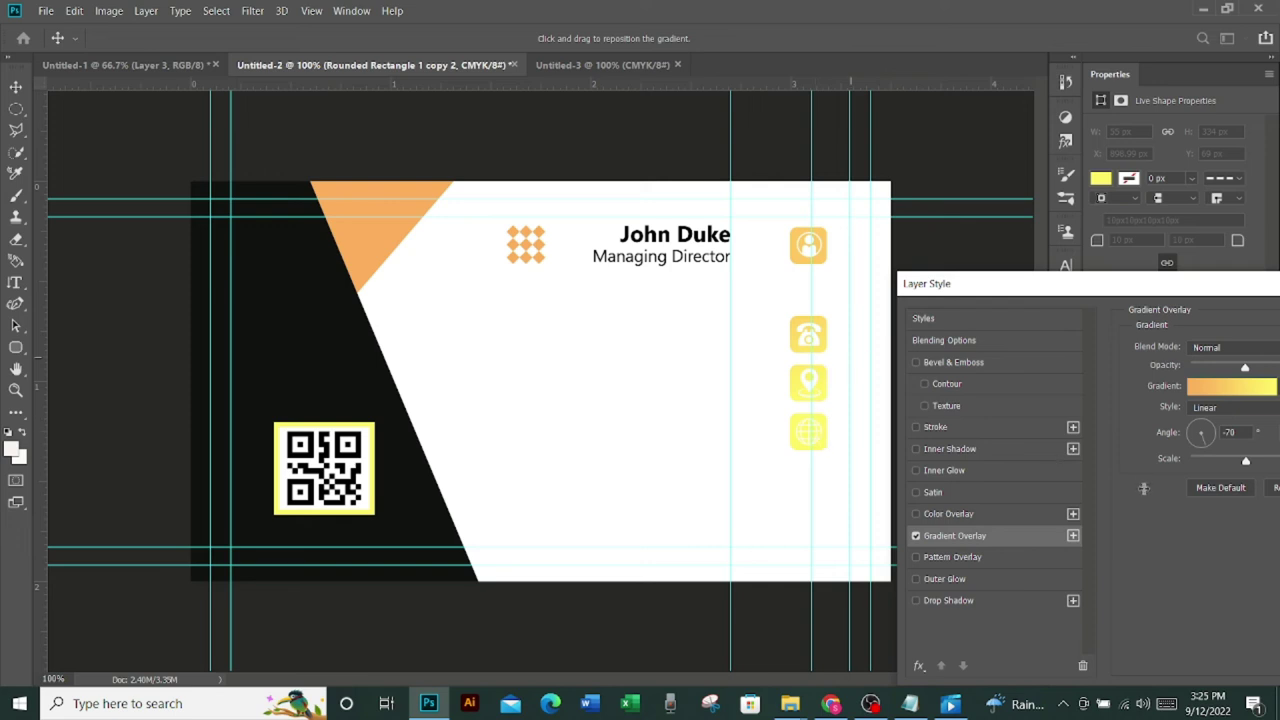
Give the yellow icon squares a Reflected gradient overlay at 100% opacity for orange-to-yellow shading
left_click(1230, 409)
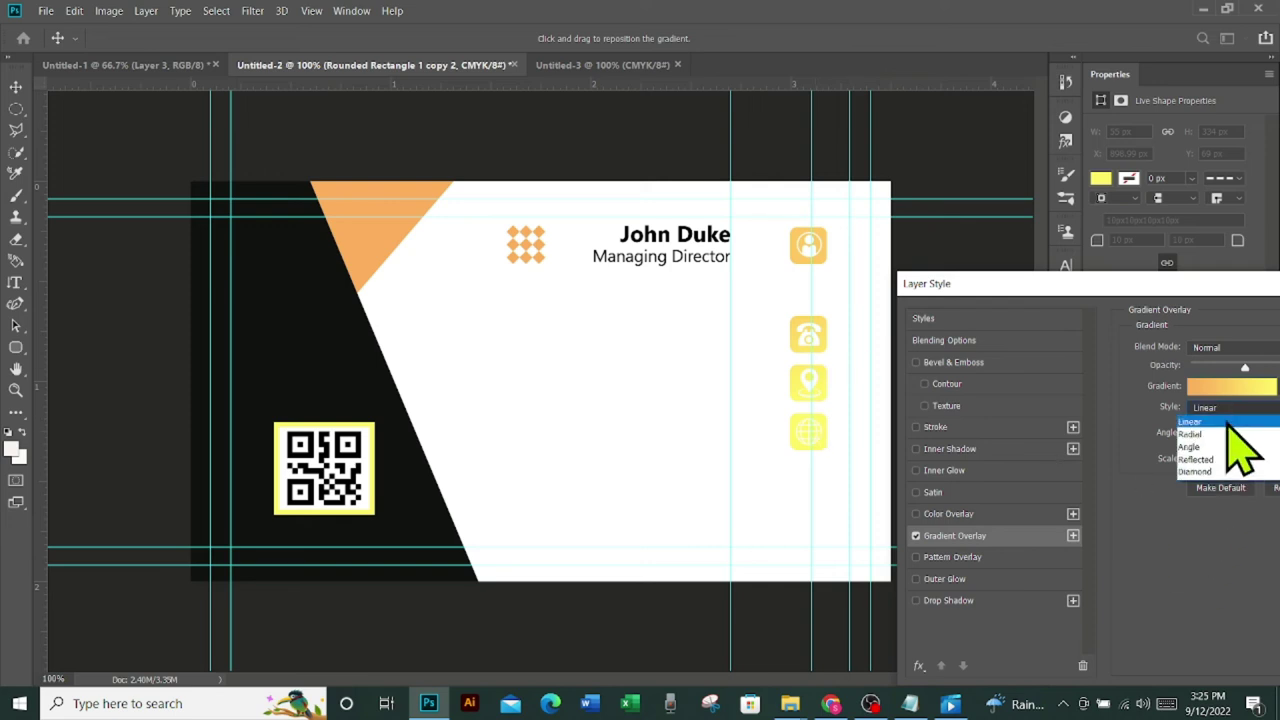
left_click(1220, 434)
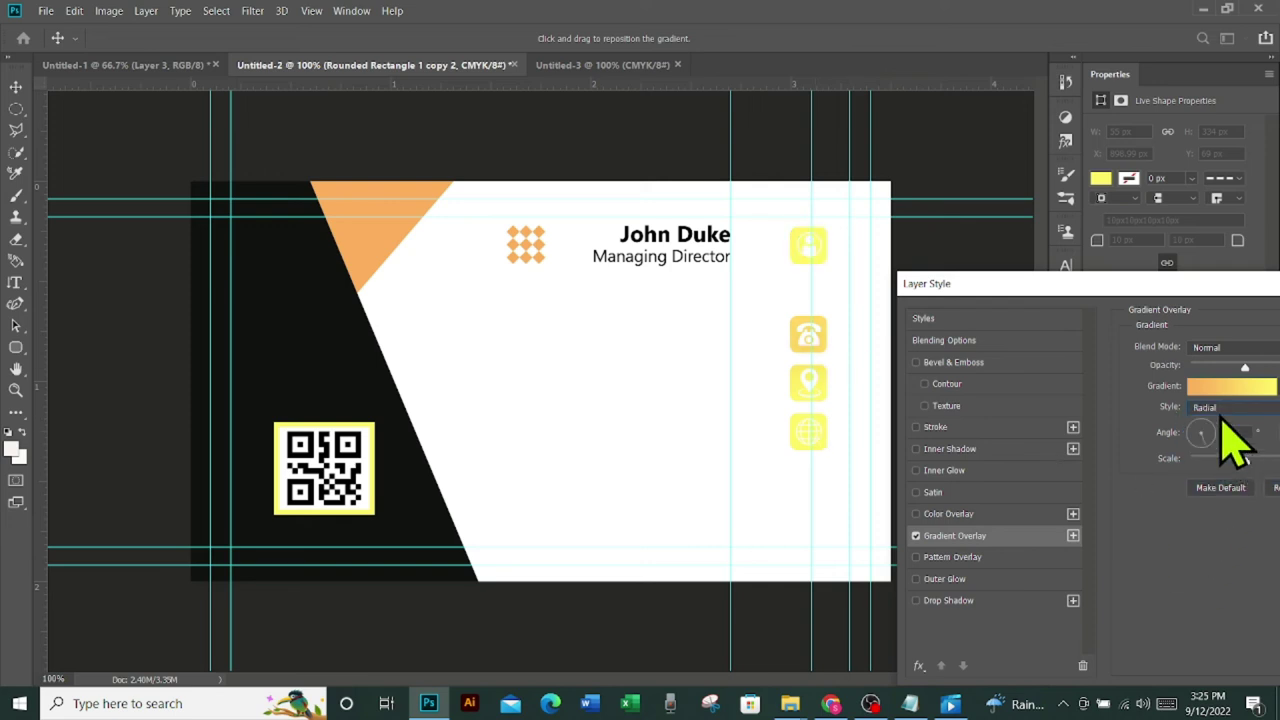
left_click(1220, 410)
left_click(1212, 450)
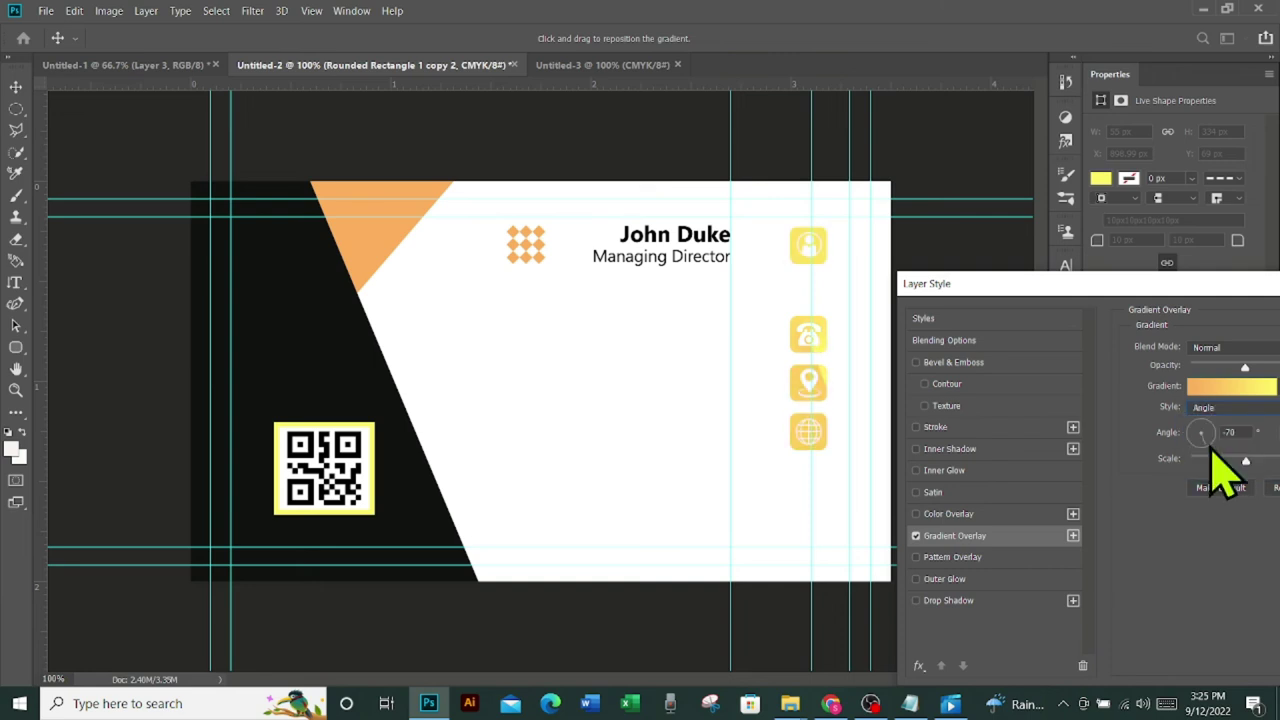
left_click(1220, 409)
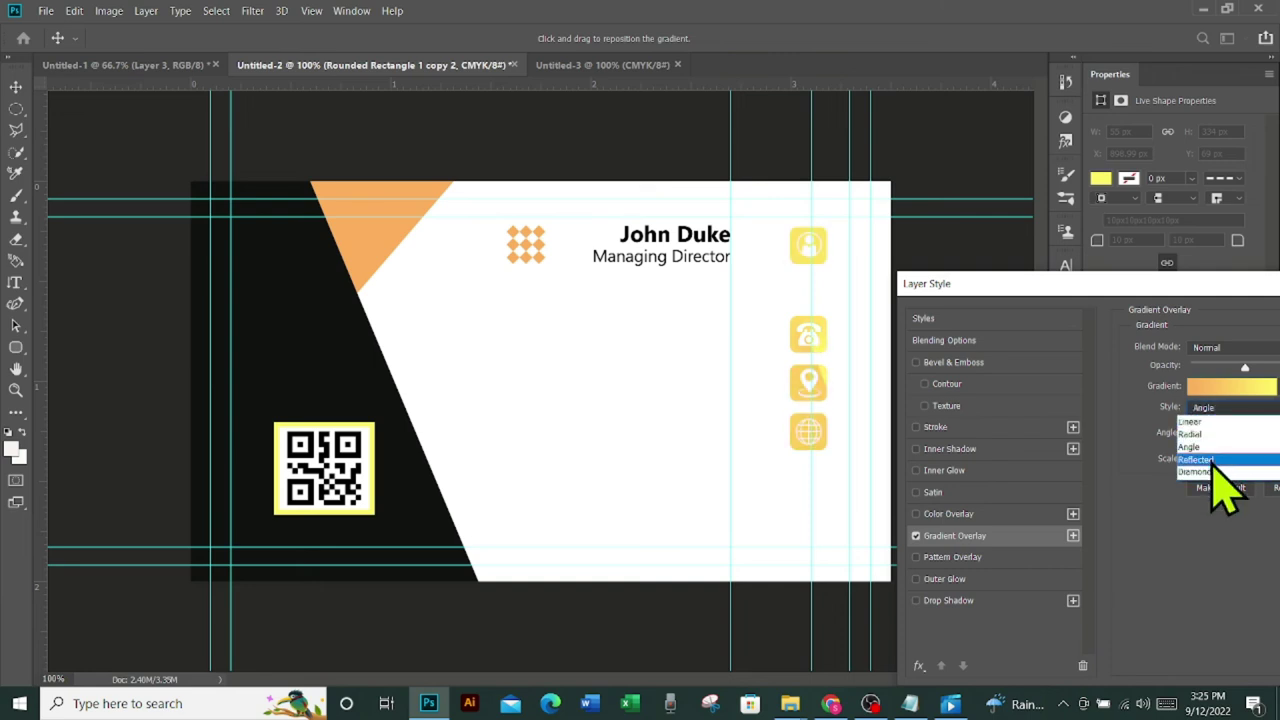
left_click(1211, 460)
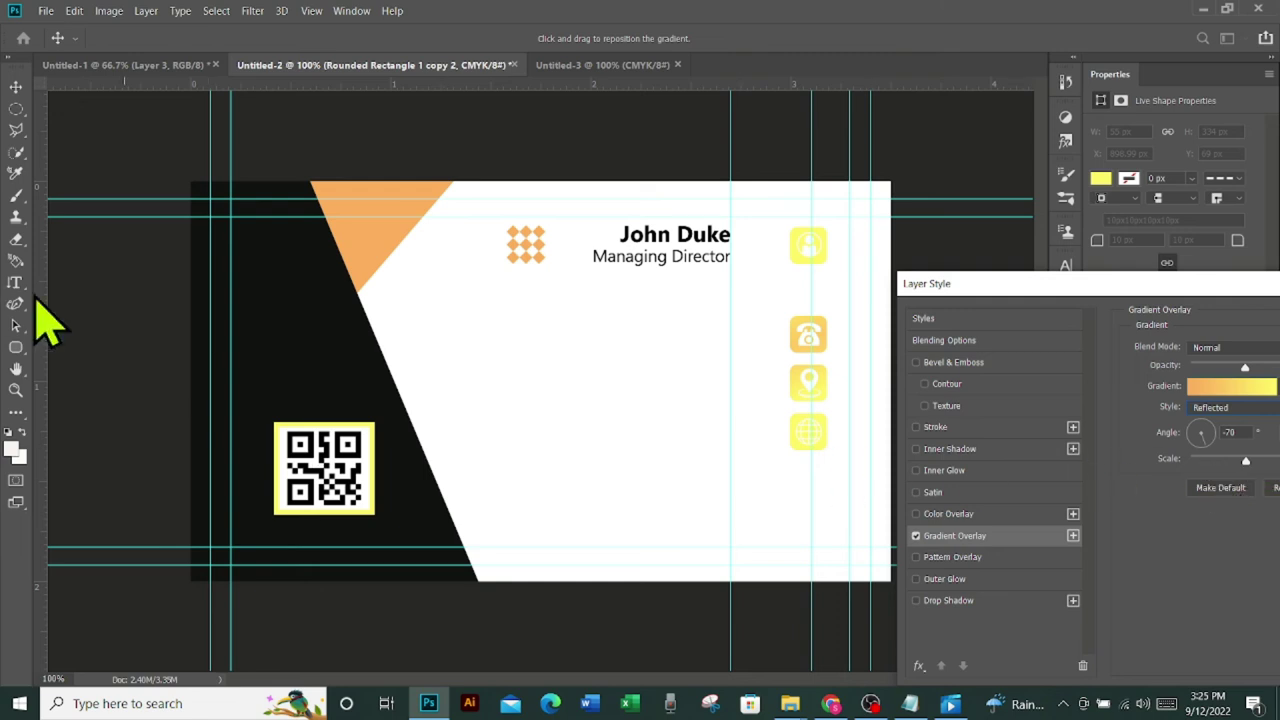
left_click_drag(1214, 292, 795, 350)
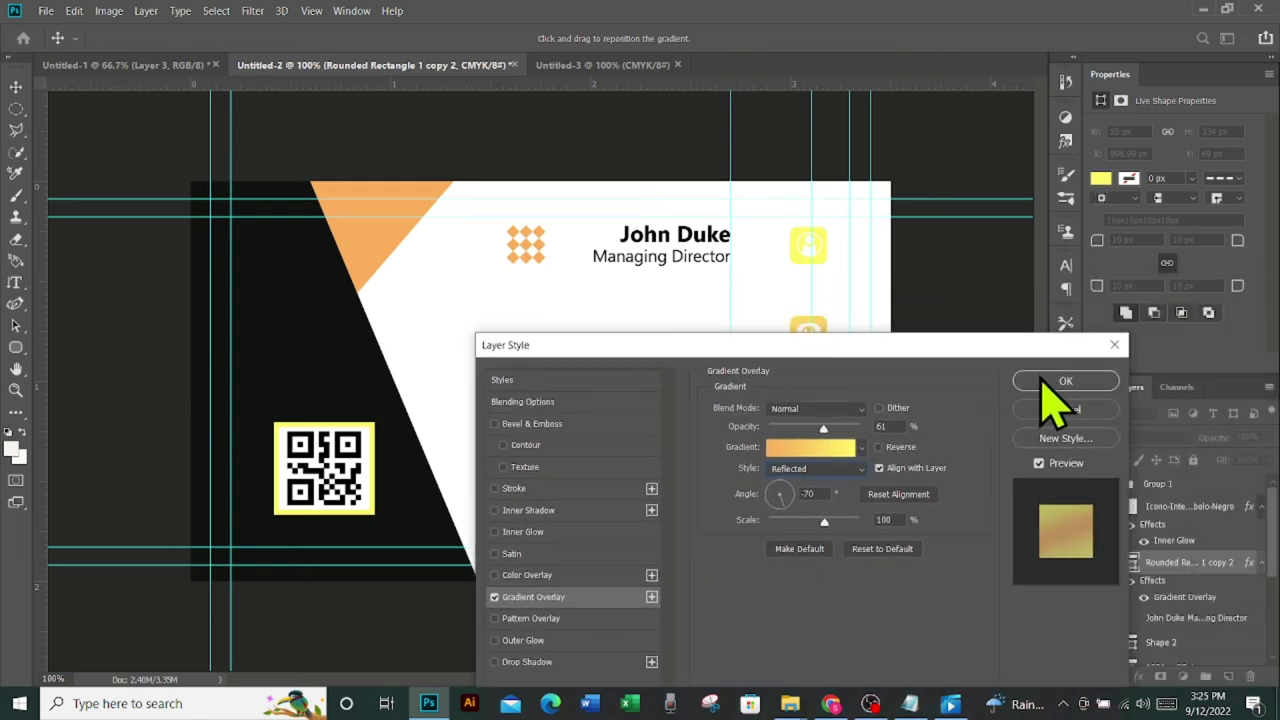
left_click_drag(840, 428, 886, 430)
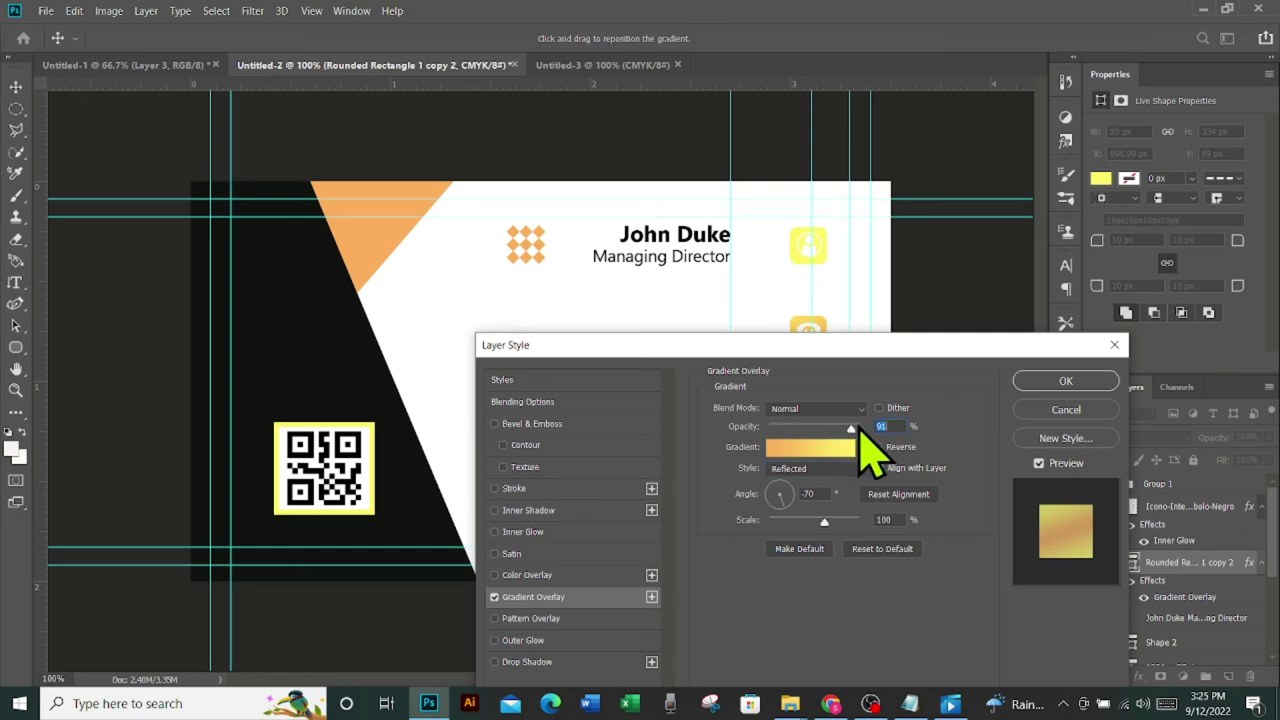
mouse_move(885, 345)
left_mouse_down()
mouse_move(937, 457)
mouse_move(795, 517)
left_mouse_up()
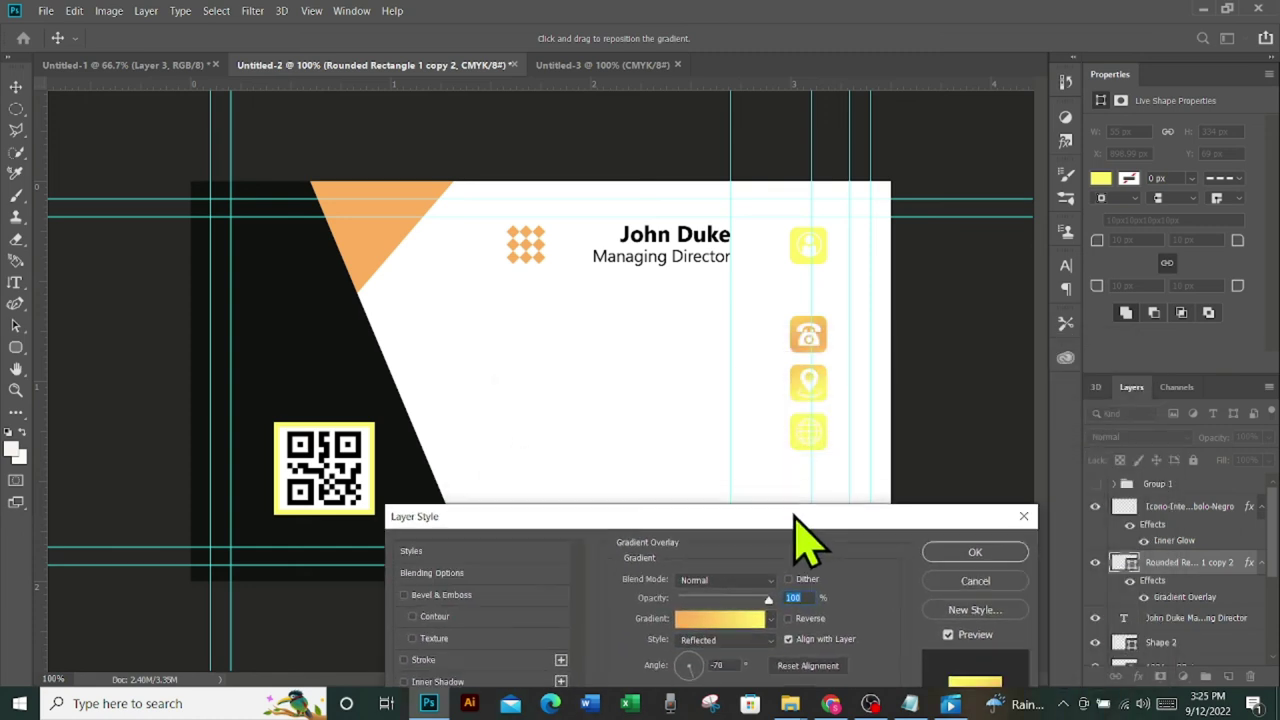
left_click(972, 554)
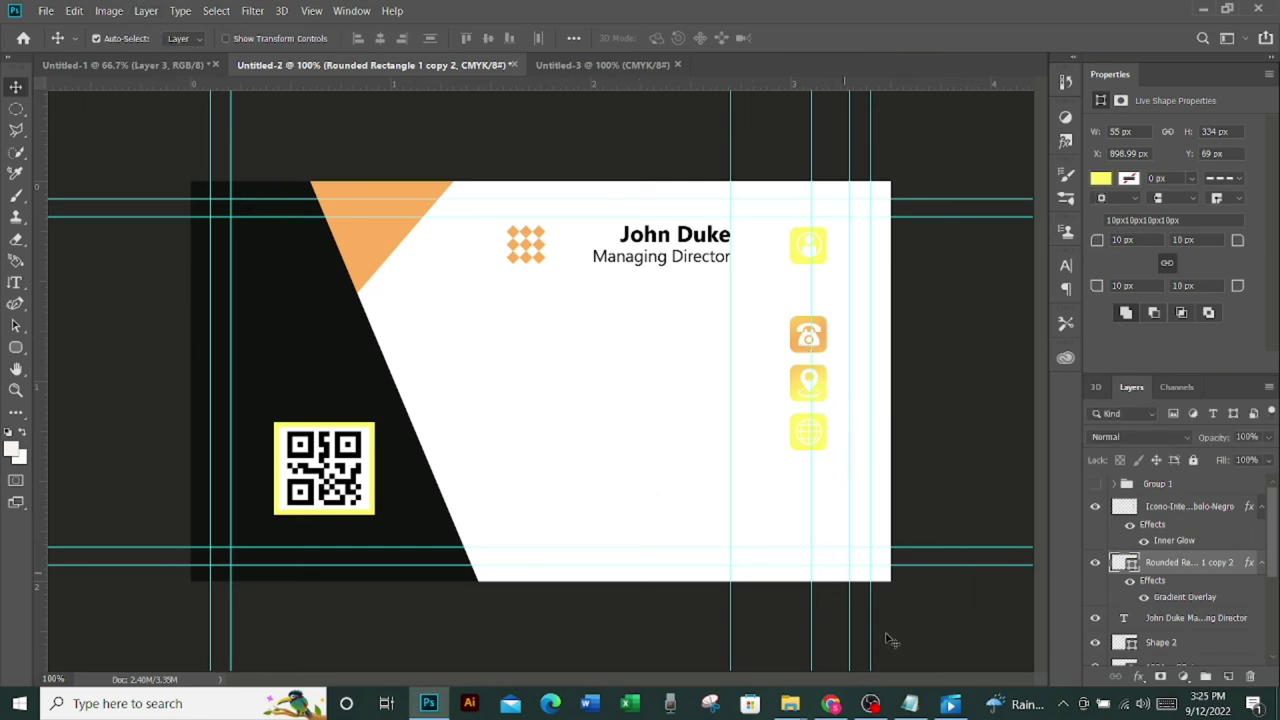
Paste the two phone numbers as black 5 pt text beside the phone icon
key("t")
left_click(626, 332)
left_click(458, 38)
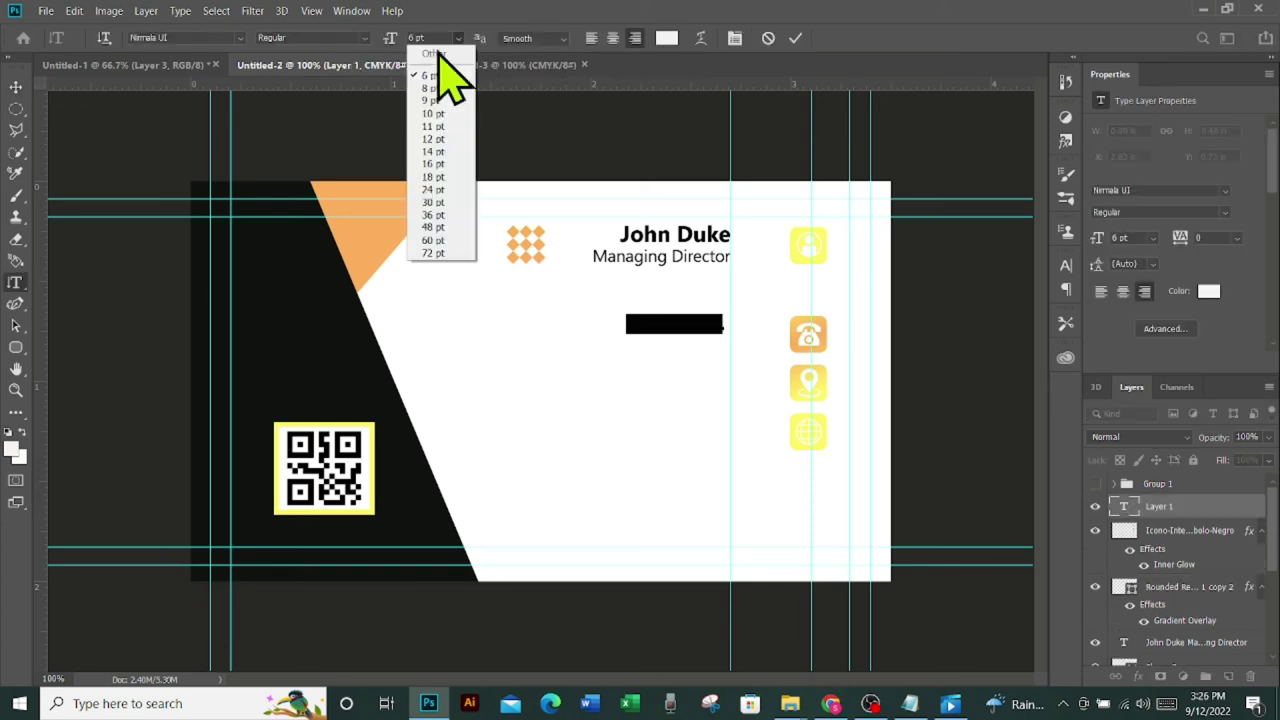
left_click(415, 40)
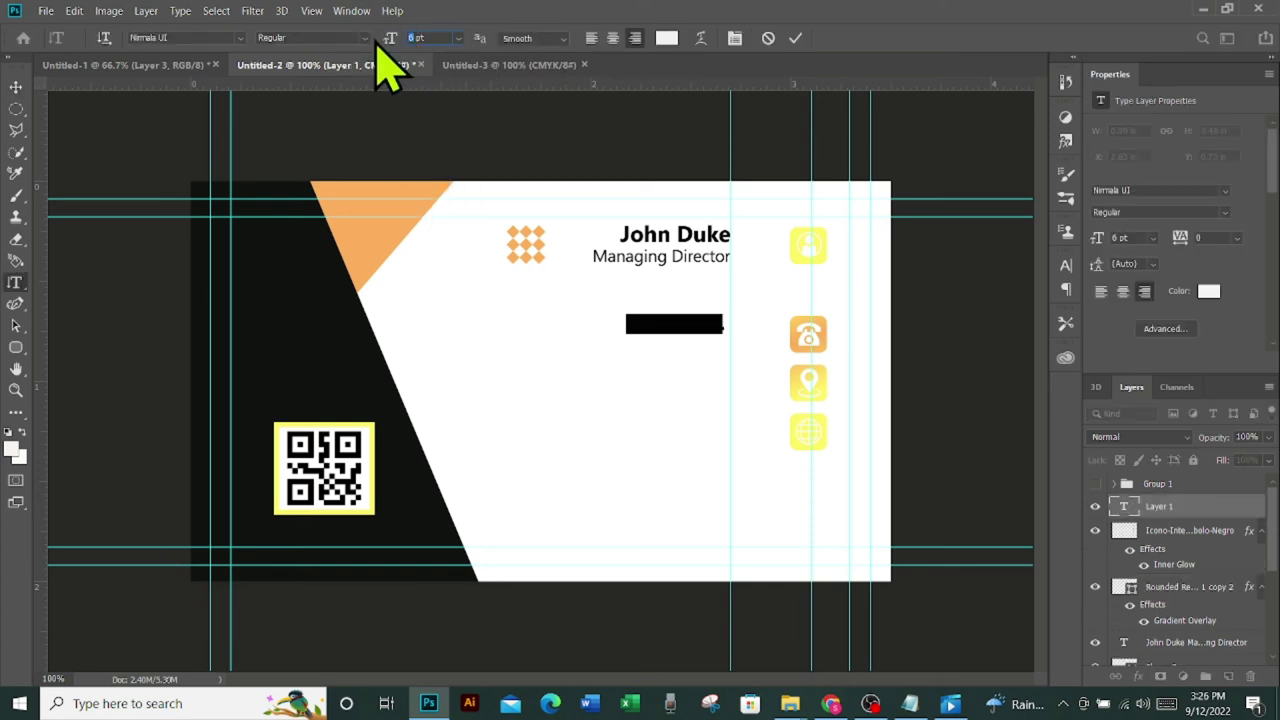
key("ctrl+v")
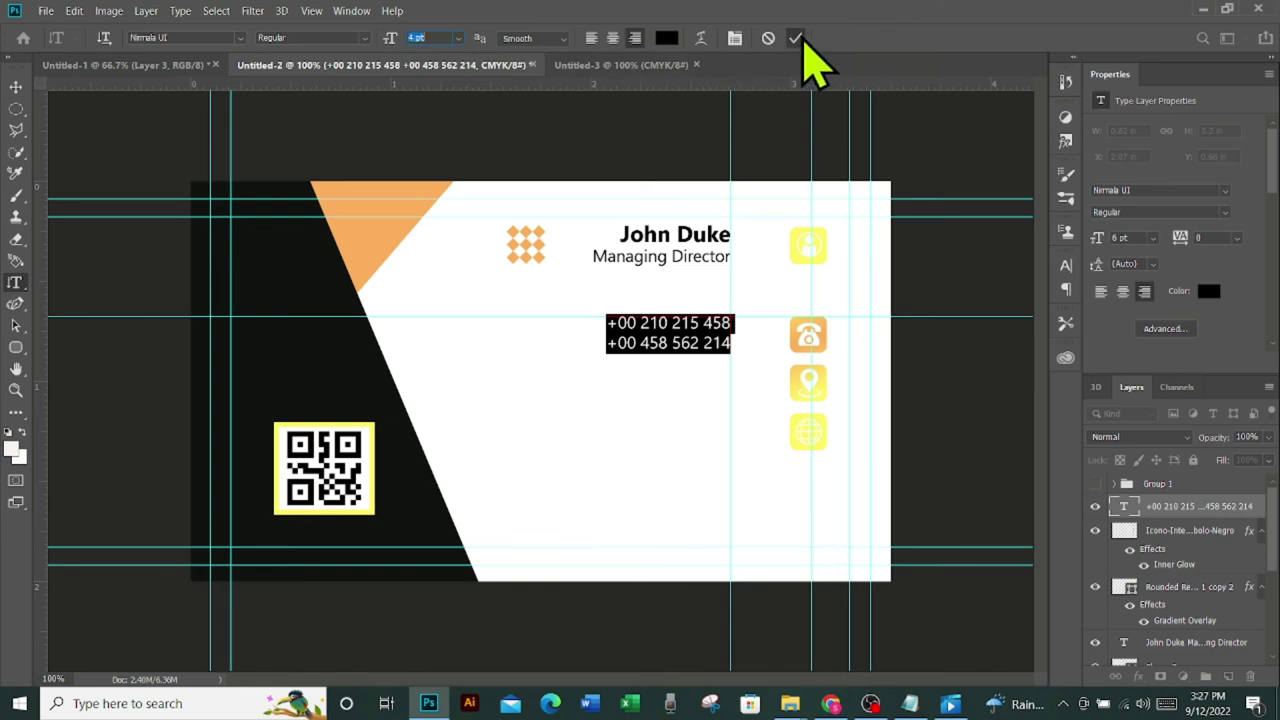
left_click(800, 40)
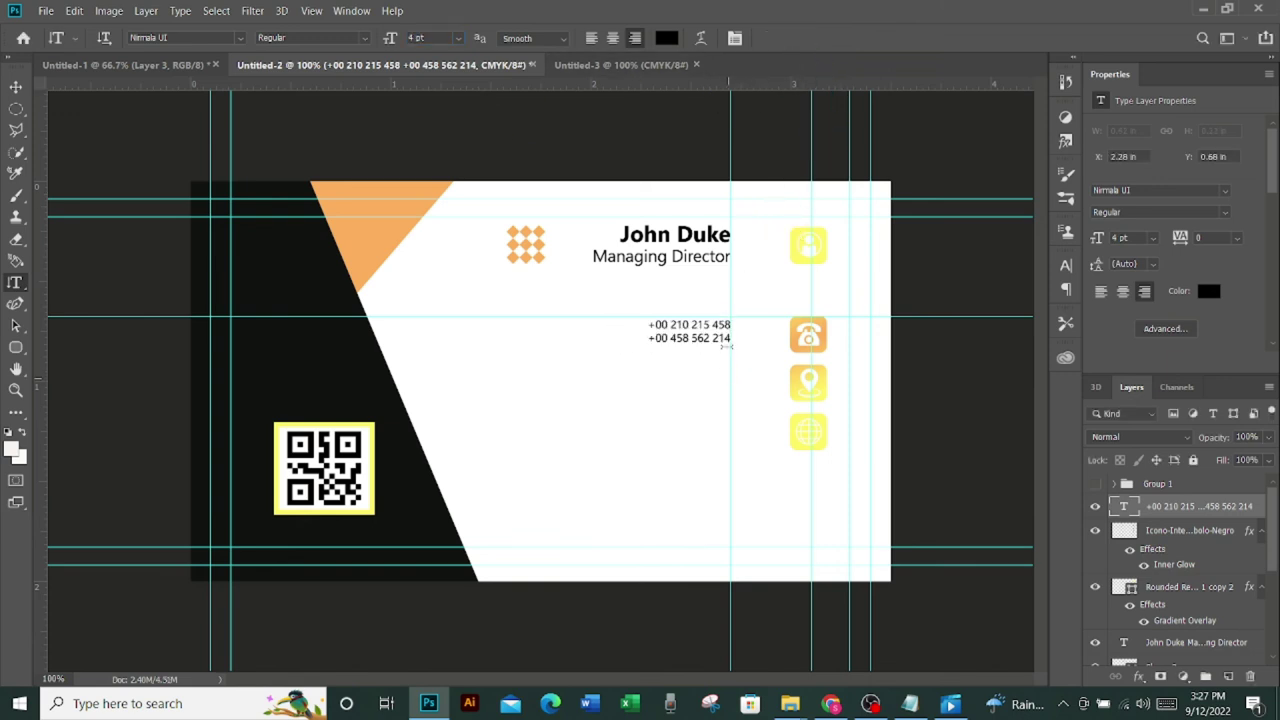
key("ctrl+shift+period")
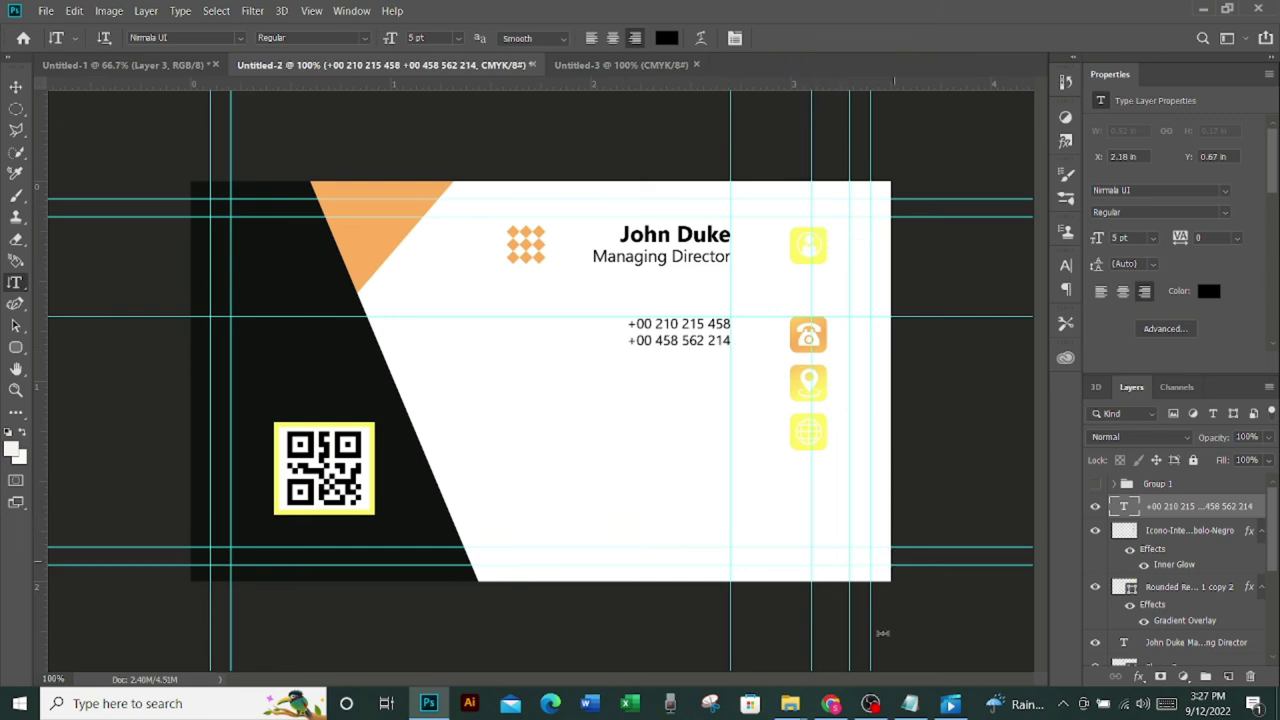
Copy the e-mail and website lines from the contact notes in Notepad
left_click(910, 703)
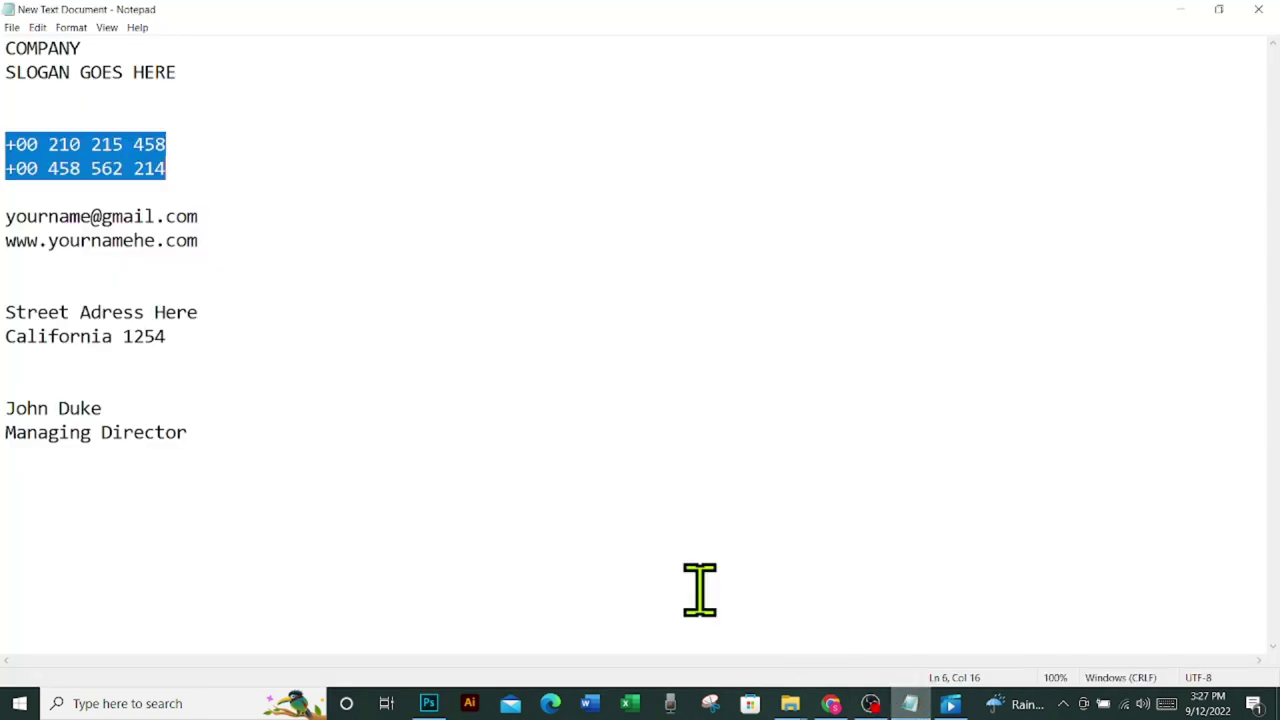
left_click_drag(6, 218, 215, 270)
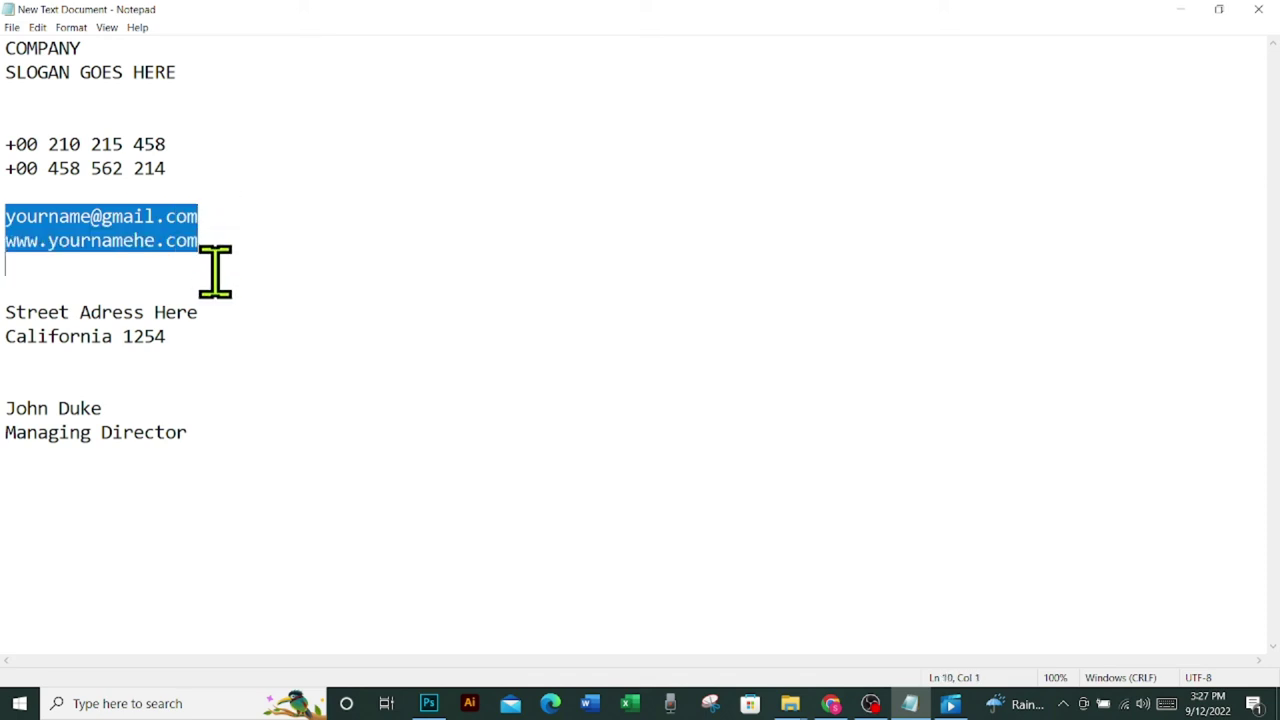
right_click(163, 236)
left_click(230, 281)
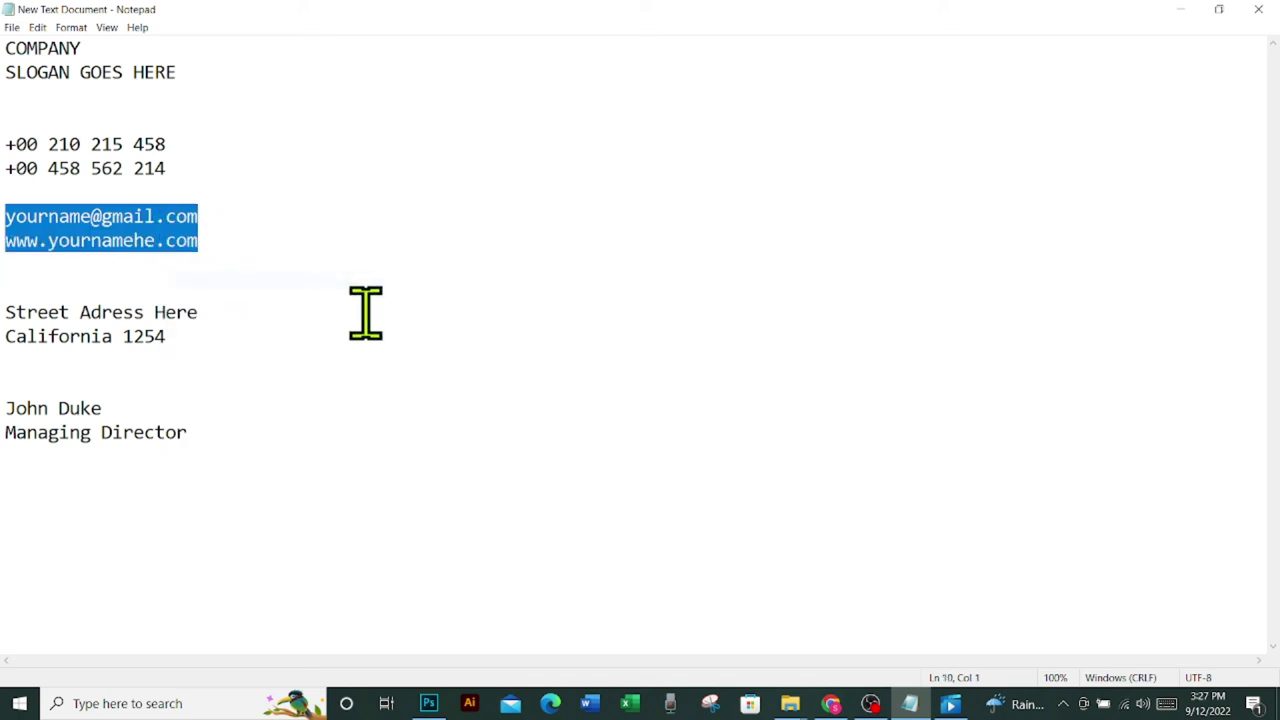
Paste the e-mail and website text below the phone numbers on the card
left_click(429, 703)
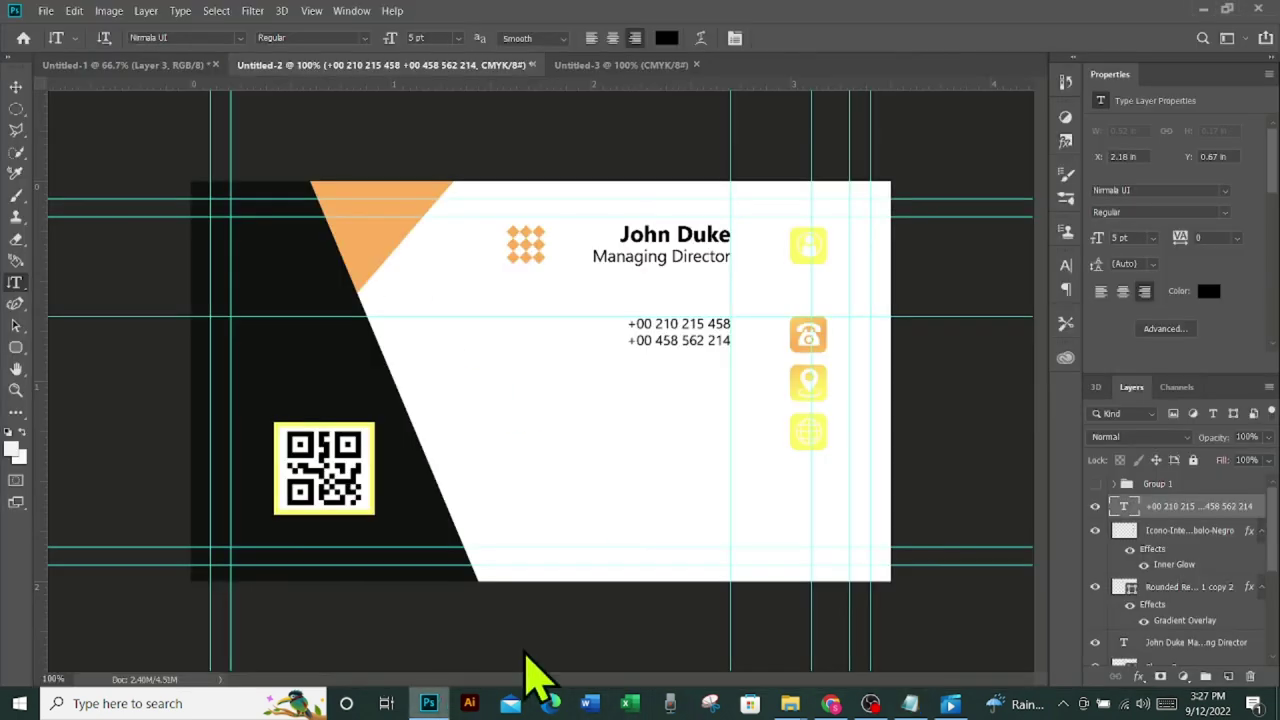
left_click(726, 387)
key("ctrl+v")
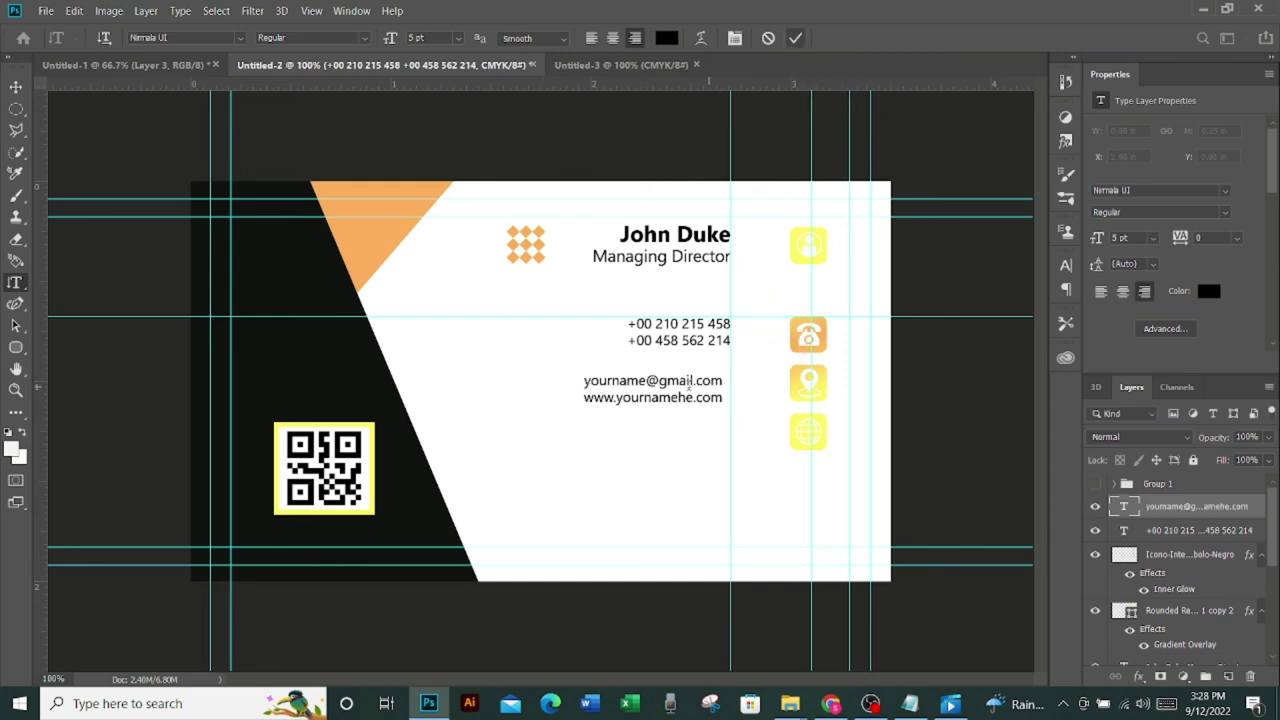
Add the two-line street address and place it right under the phone numbers
left_click(614, 435)
key("ctrl+v")
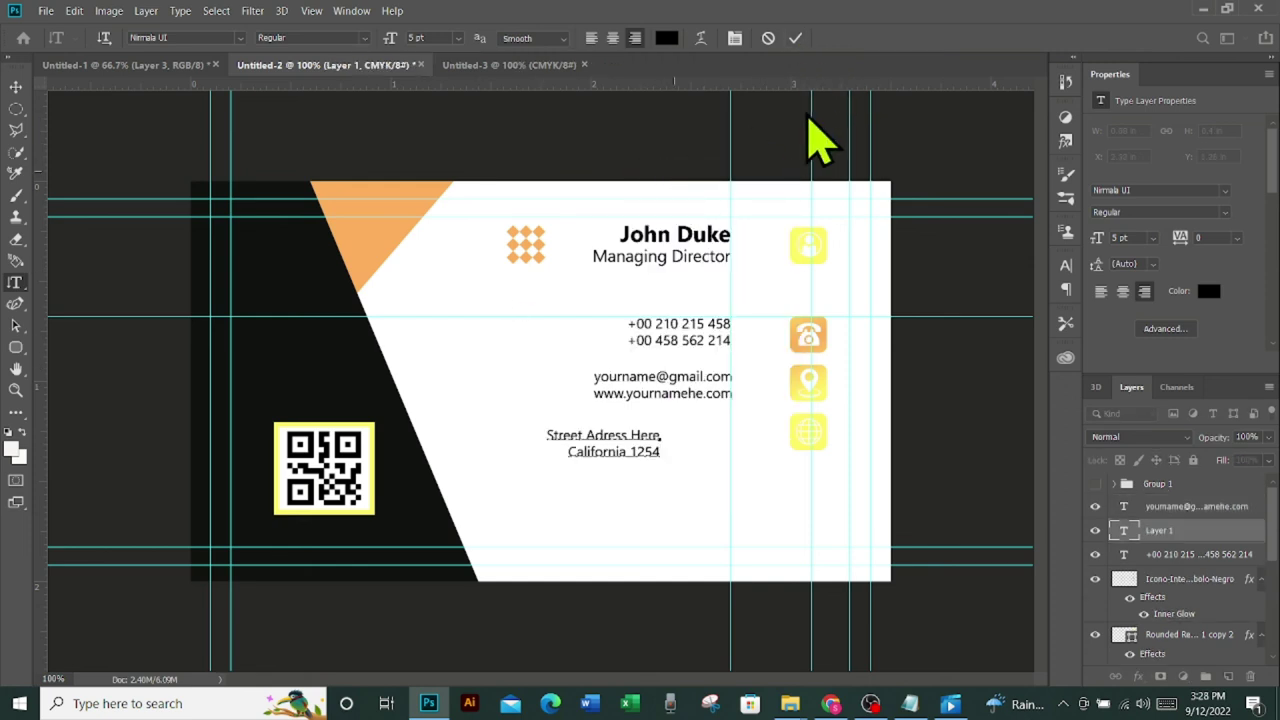
left_click(795, 38)
key("v")
mouse_move(681, 441)
left_mouse_down()
mouse_move(636, 345)
mouse_move(627, 383)
left_mouse_up()
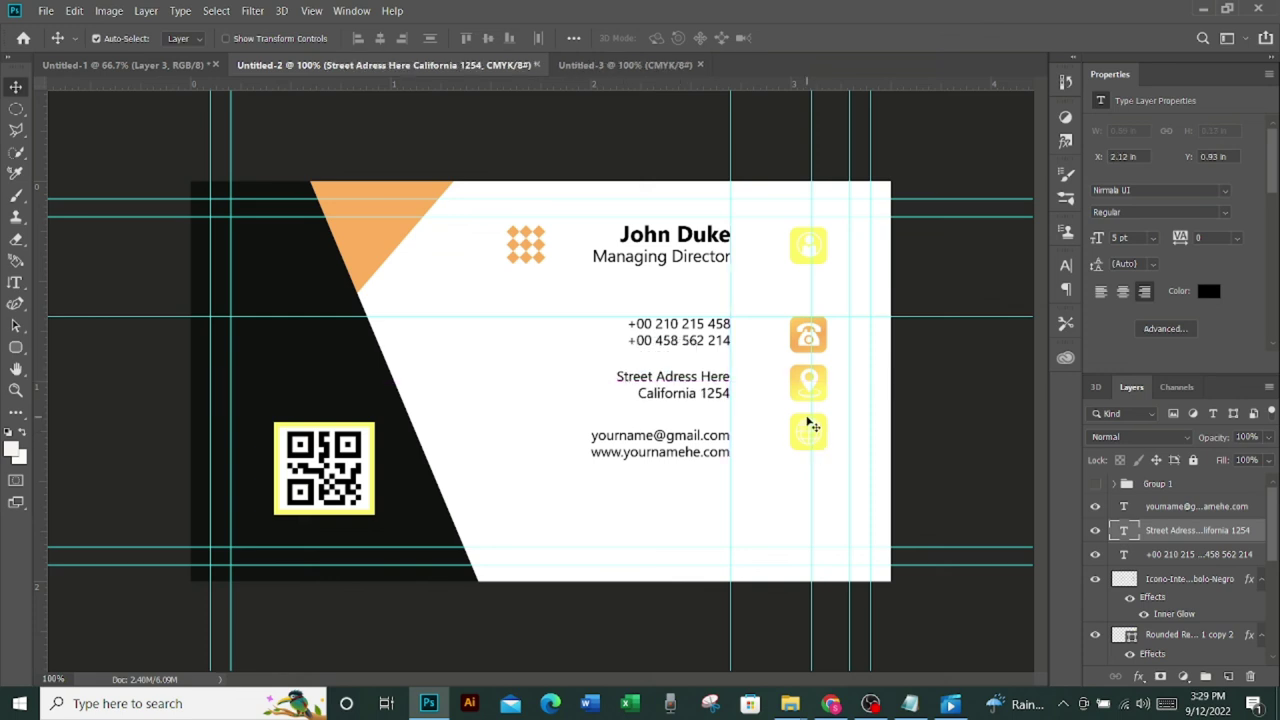
Shift the name, logo, contacts and icons slightly down and left, then group the back layers into Group 2
left_click(763, 530)
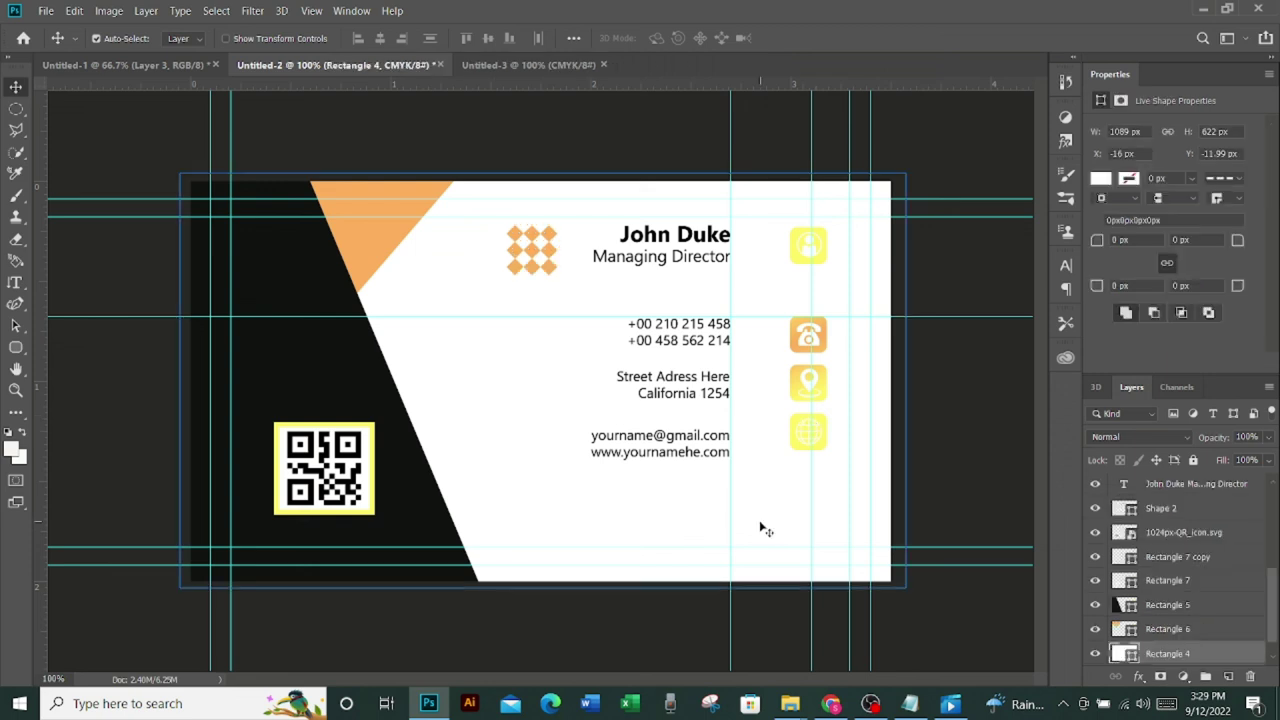
left_click(1122, 508)
key("ctrl+t")
left_click_drag(762, 429, 759, 450)
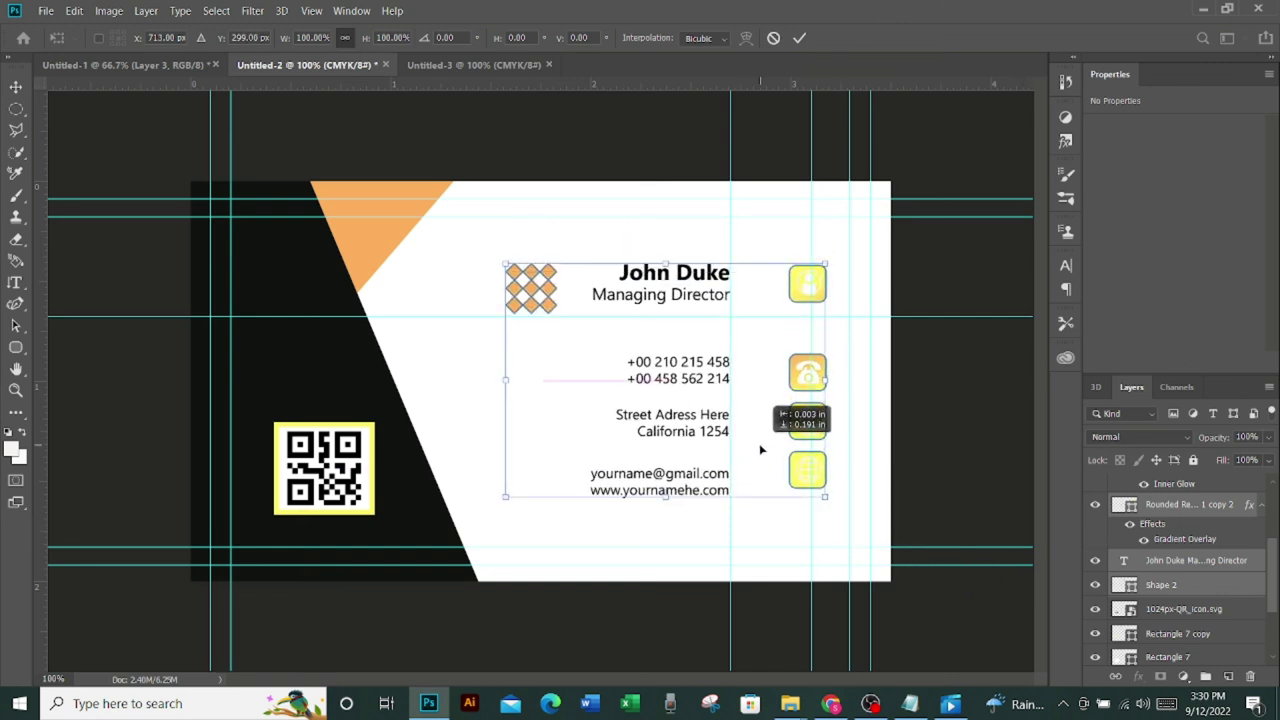
key("Left")
key("Left")
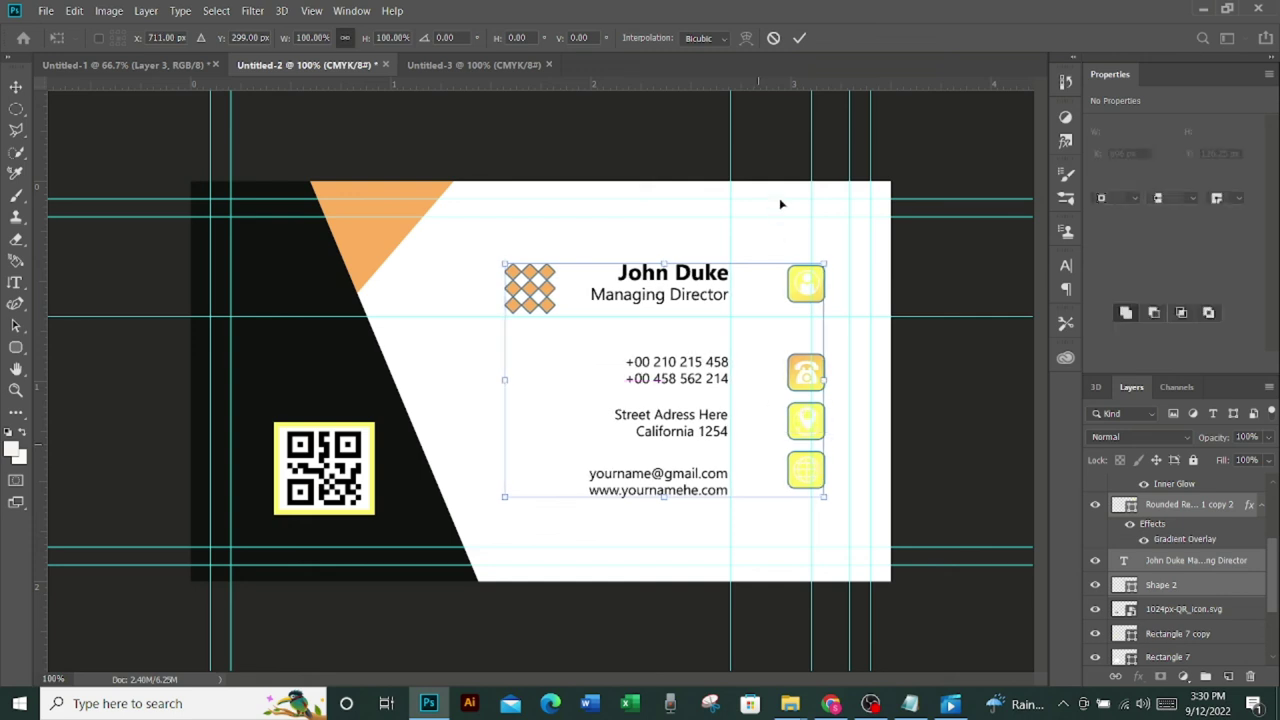
left_click(799, 38)
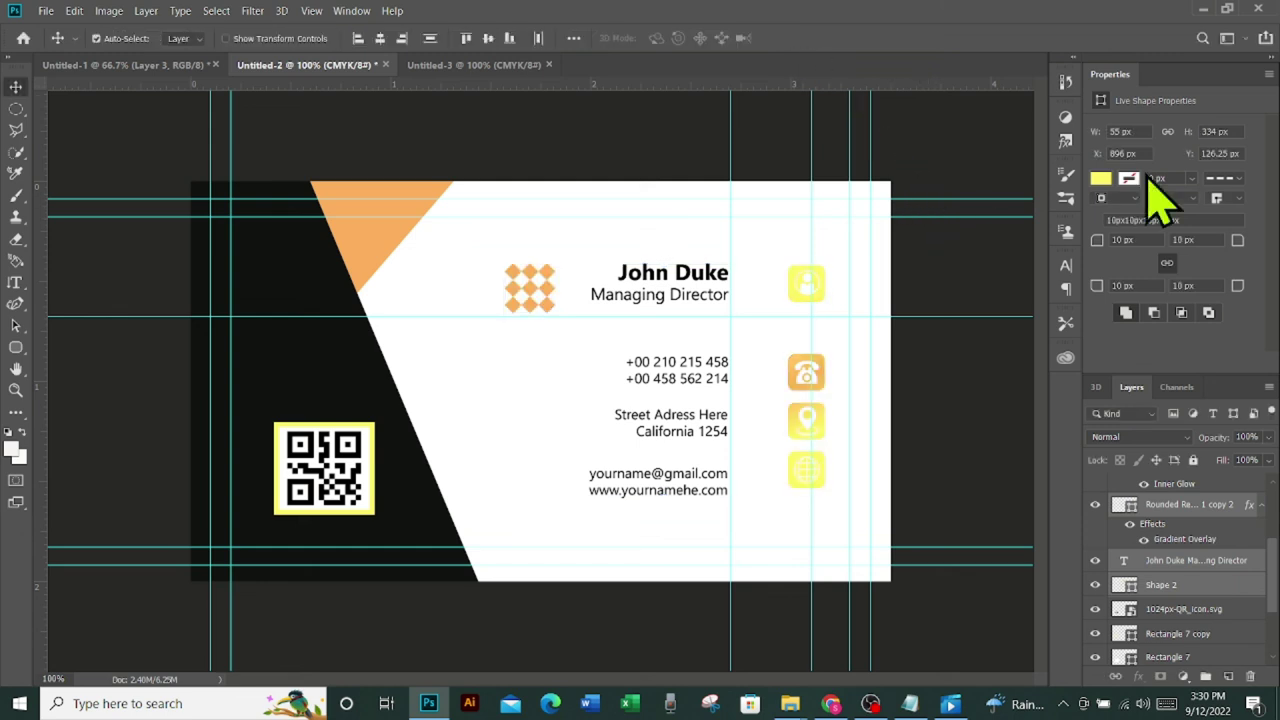
left_click(1222, 612, "shift")
left_click_drag(1222, 612, 1206, 677)
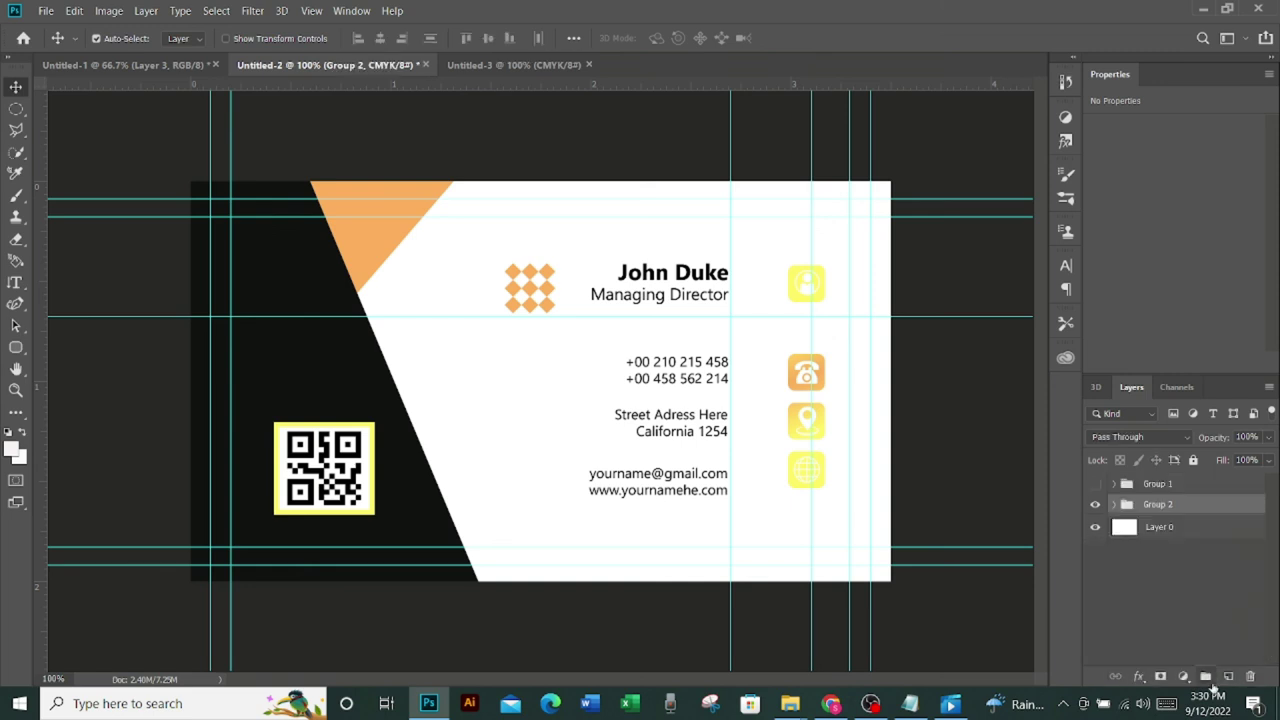
Toggle Group 1's visibility to compare the COMPANY front against the contact side, leaving it visible
left_click(1095, 484)
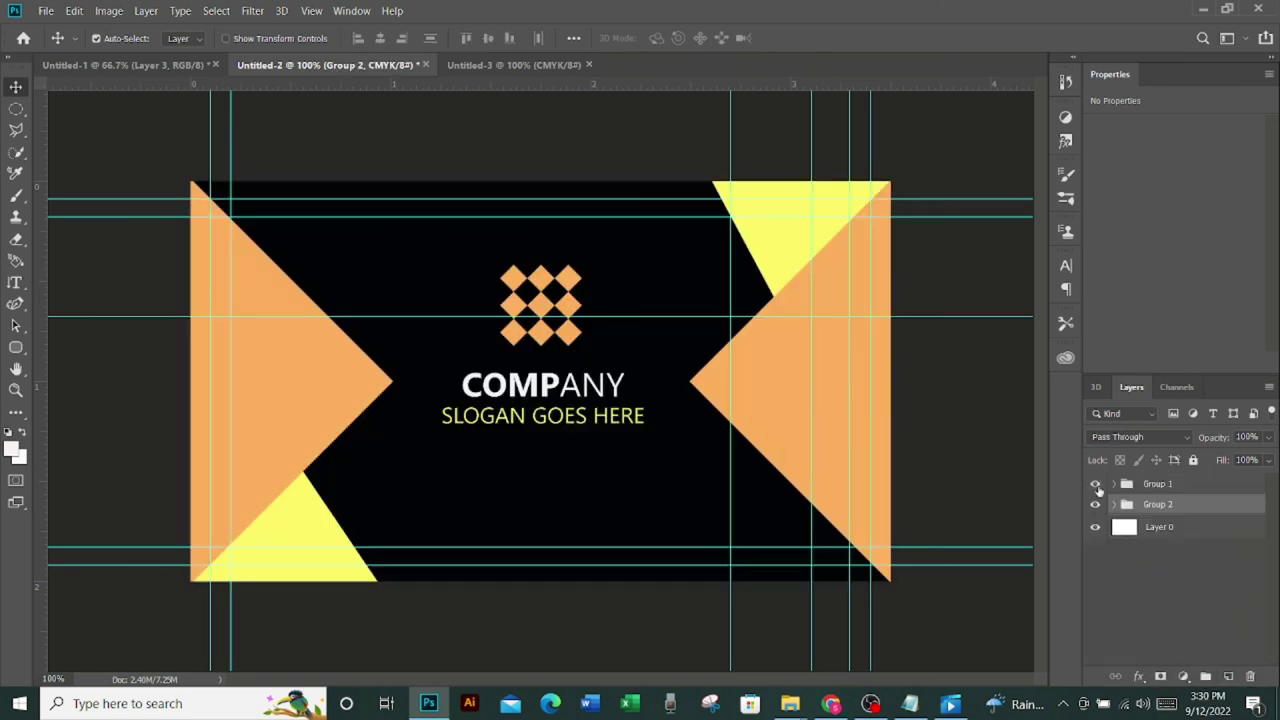
left_click(1096, 484)
left_click(1096, 485)
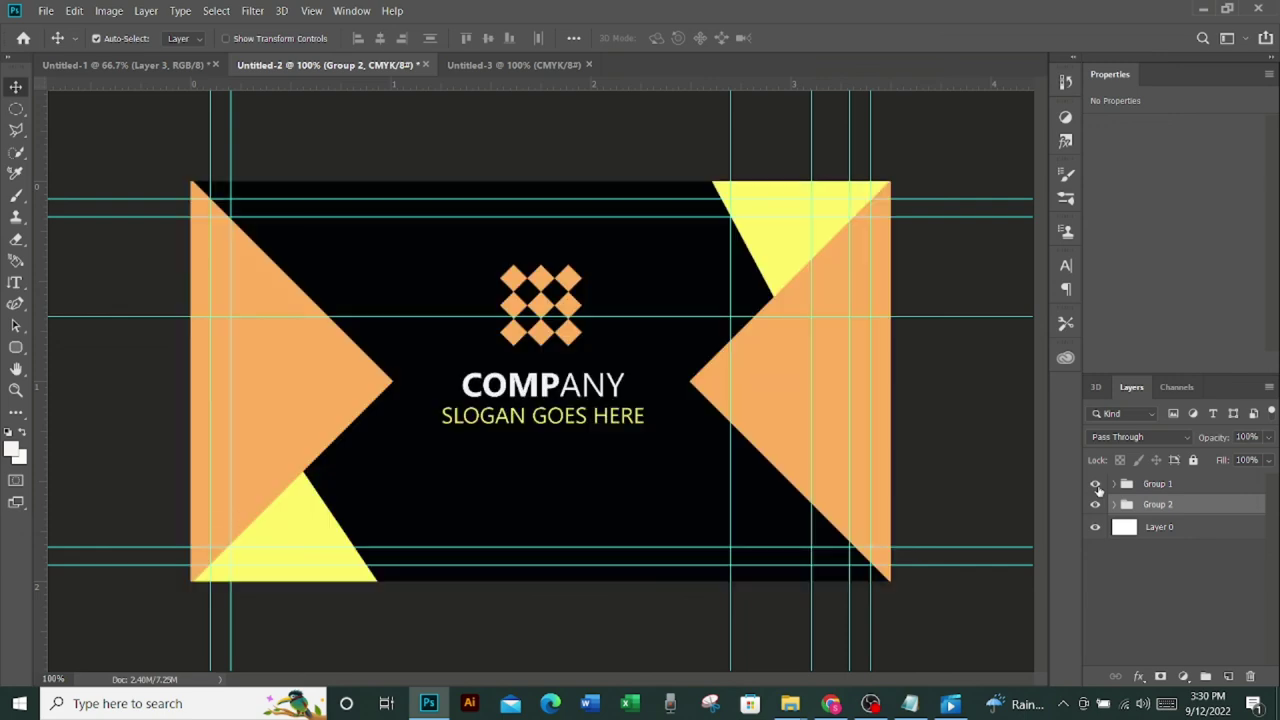